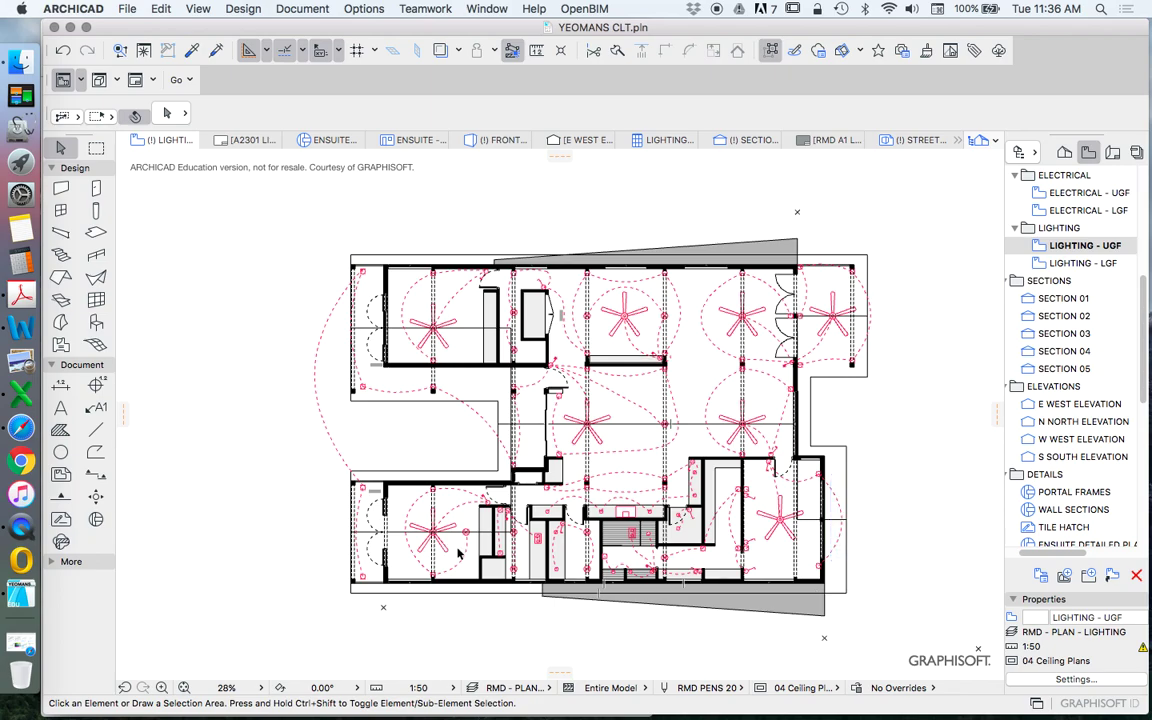
Examine the library parts used for the ceiling fan, pendant lamp and wall lamp in the plan's lower-left bedroom
{"action": "scroll", "coordinate": [437, 488], "scroll_direction": "up", "scroll_amount": 5}
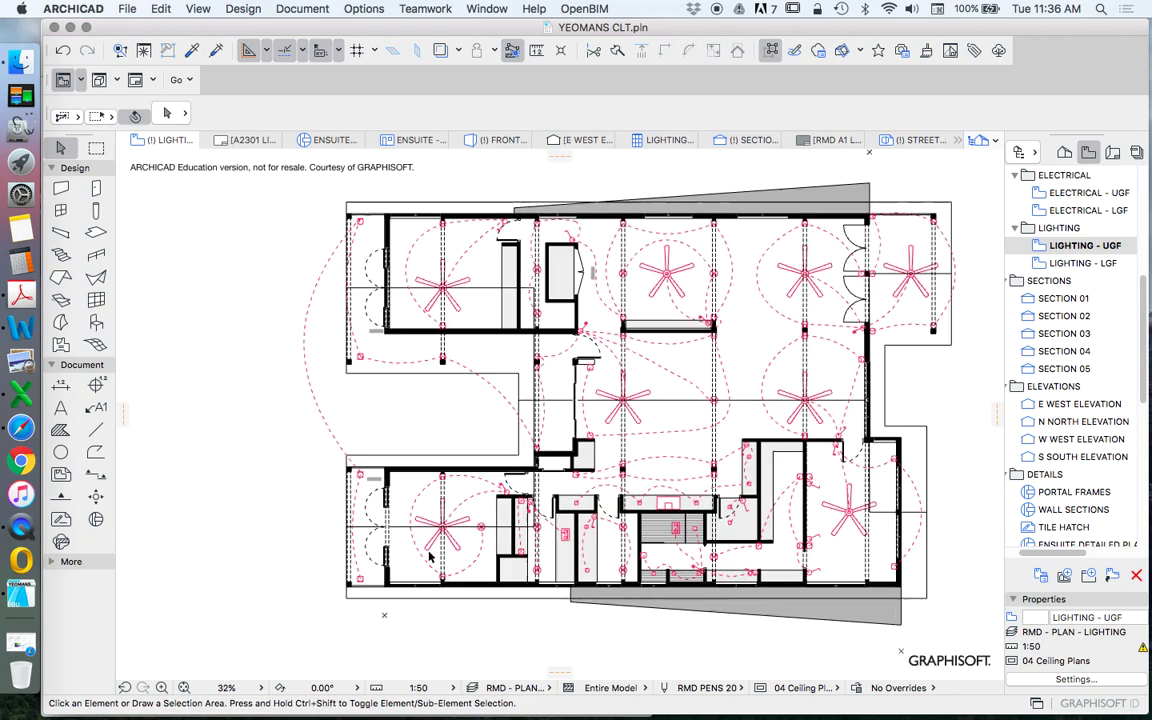
{"action": "left_click", "coordinate": [515, 485]}
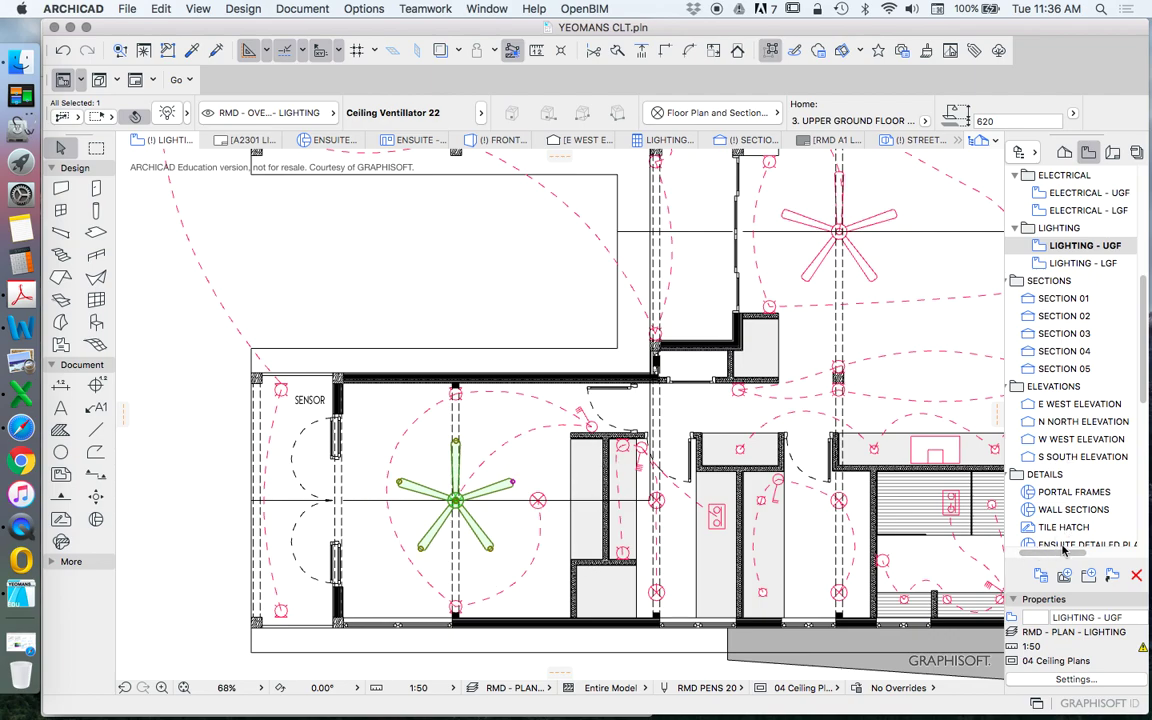
{"action": "scroll", "coordinate": [525, 500], "scroll_direction": "up", "scroll_amount": 5}
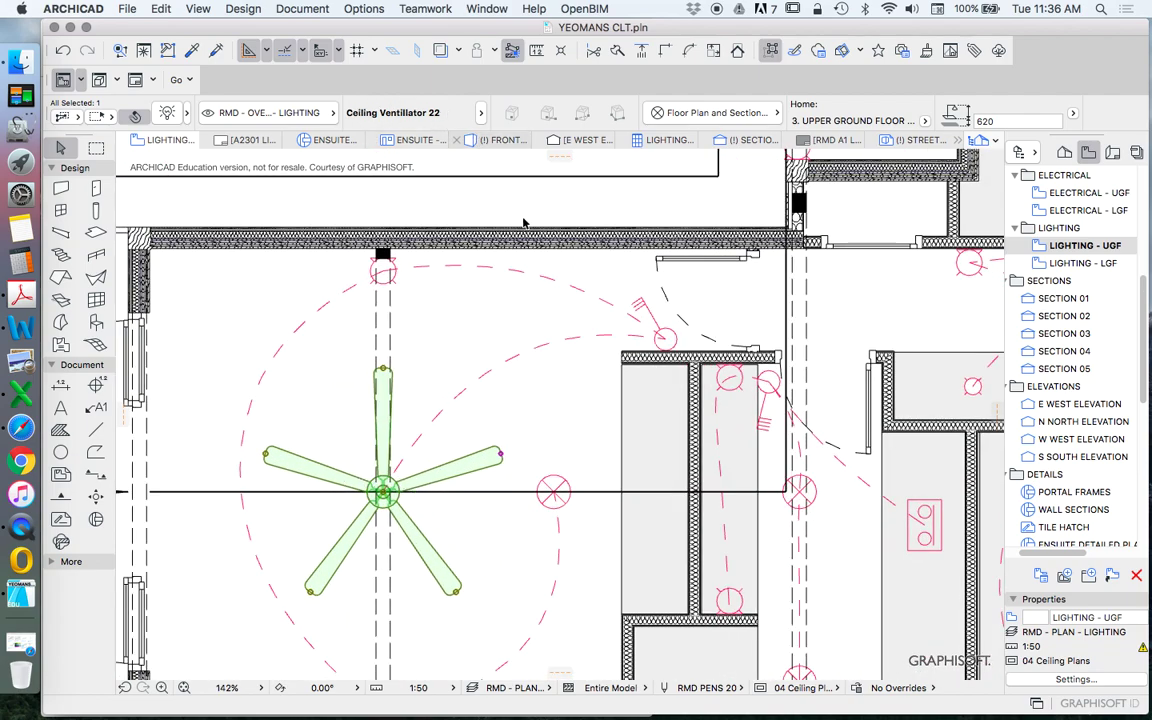
{"action": "left_click", "coordinate": [562, 482]}
{"action": "left_click", "coordinate": [555, 478]}
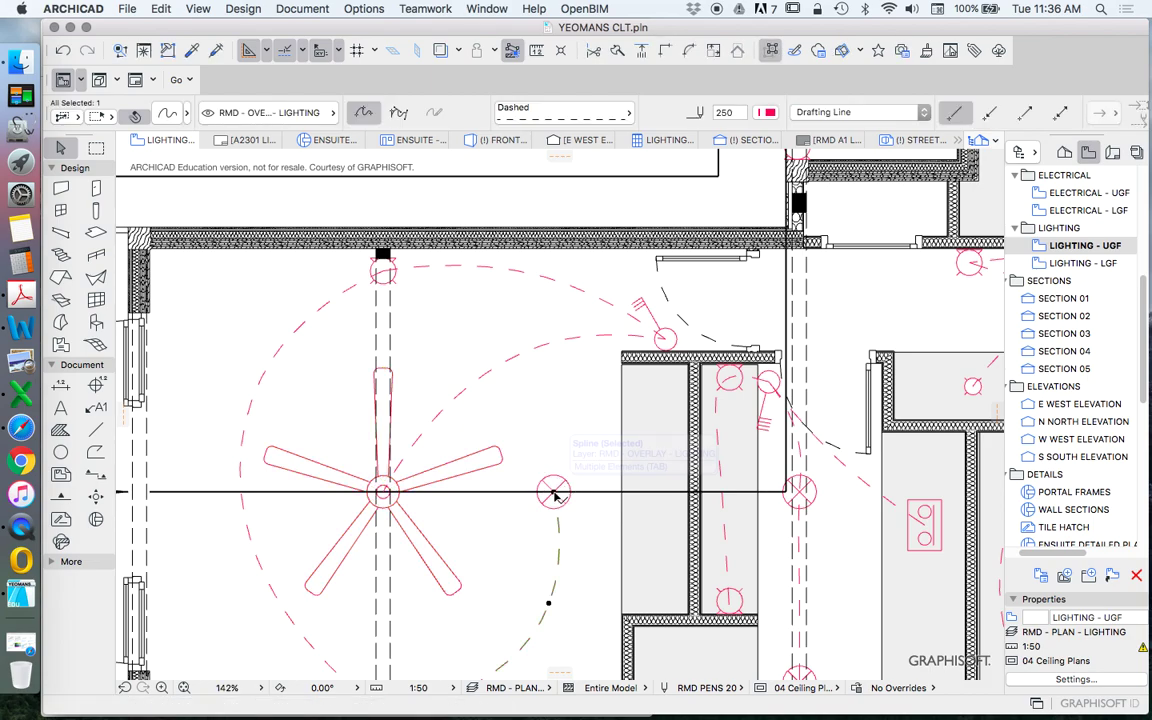
{"action": "left_click", "coordinate": [548, 484]}
{"action": "scroll", "coordinate": [558, 492], "scroll_direction": "up", "scroll_amount": 5}
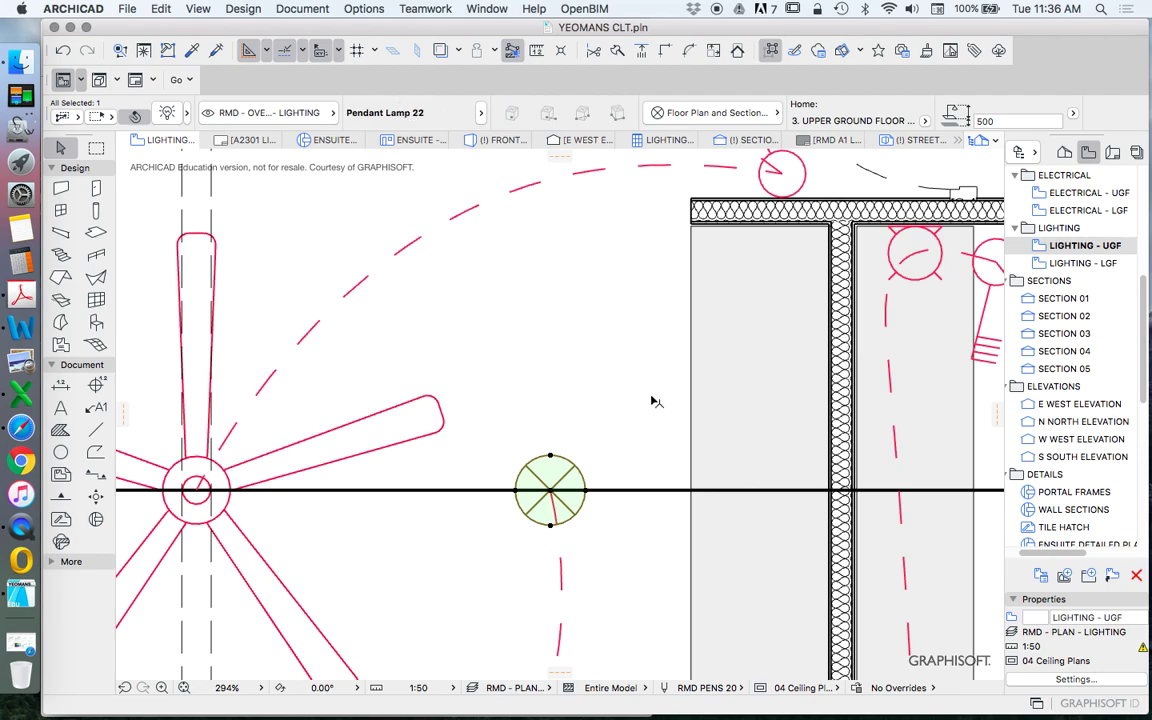
{"action": "scroll", "coordinate": [435, 265], "scroll_direction": "down", "scroll_amount": 6}
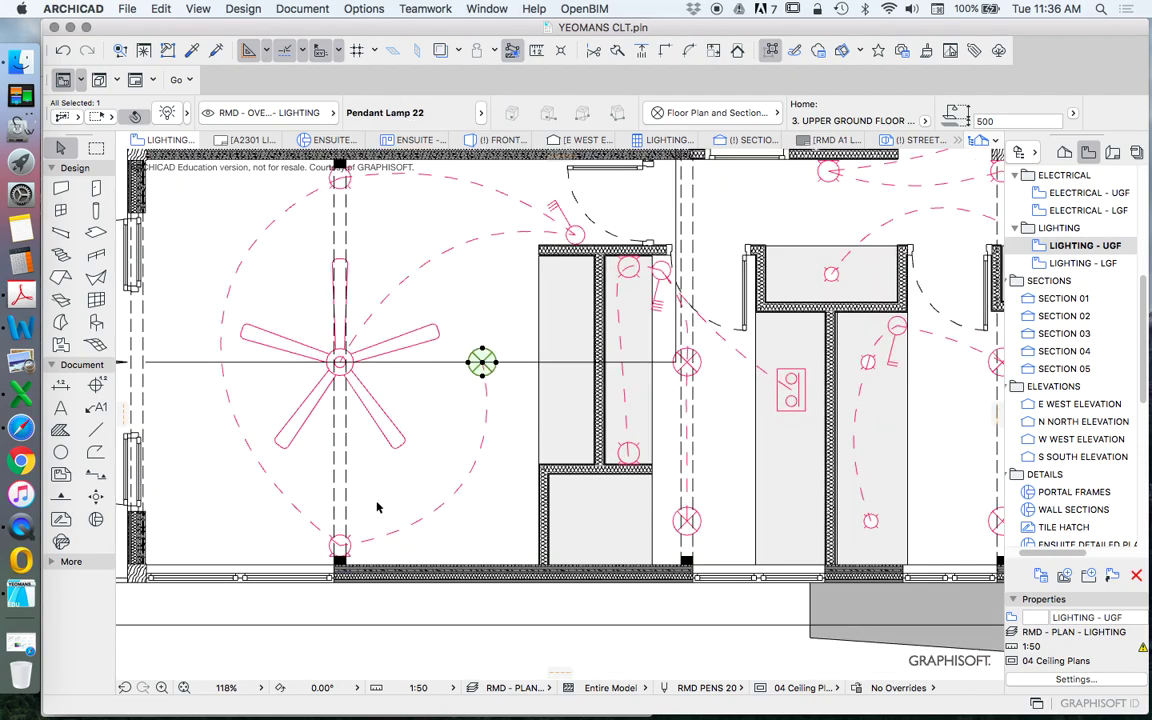
{"action": "scroll", "coordinate": [338, 540], "scroll_direction": "up", "scroll_amount": 6}
{"action": "left_click", "coordinate": [341, 538]}
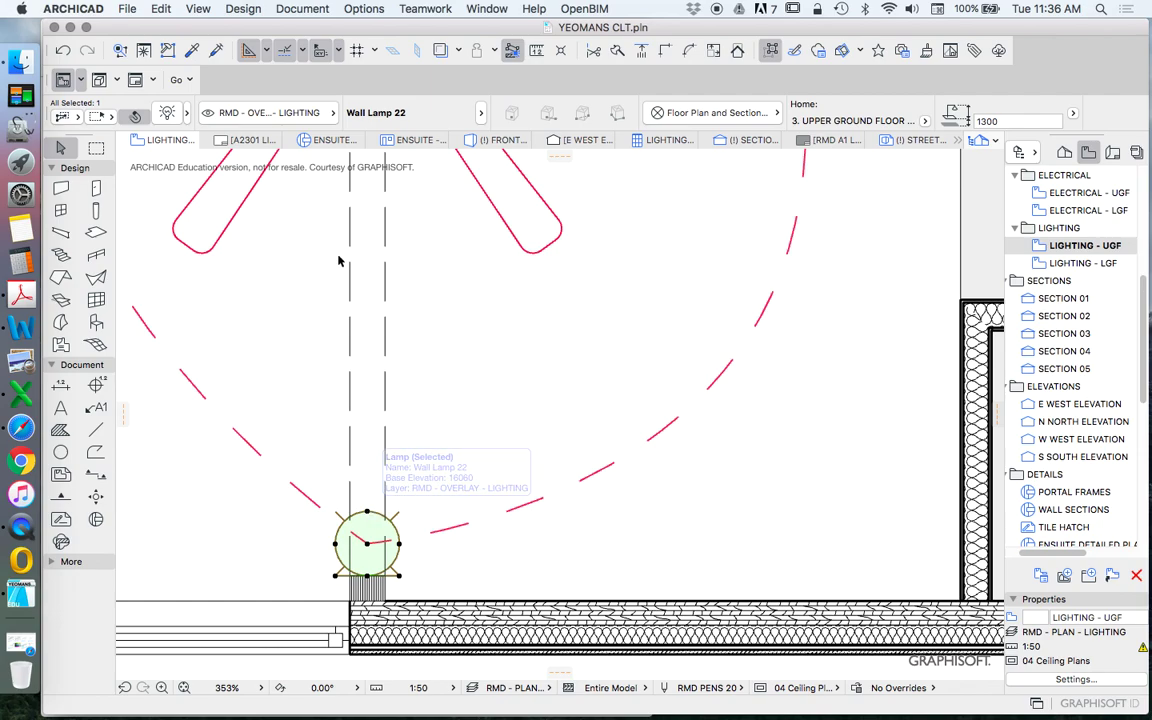
{"action": "scroll", "coordinate": [333, 475], "scroll_direction": "down", "scroll_amount": 7}
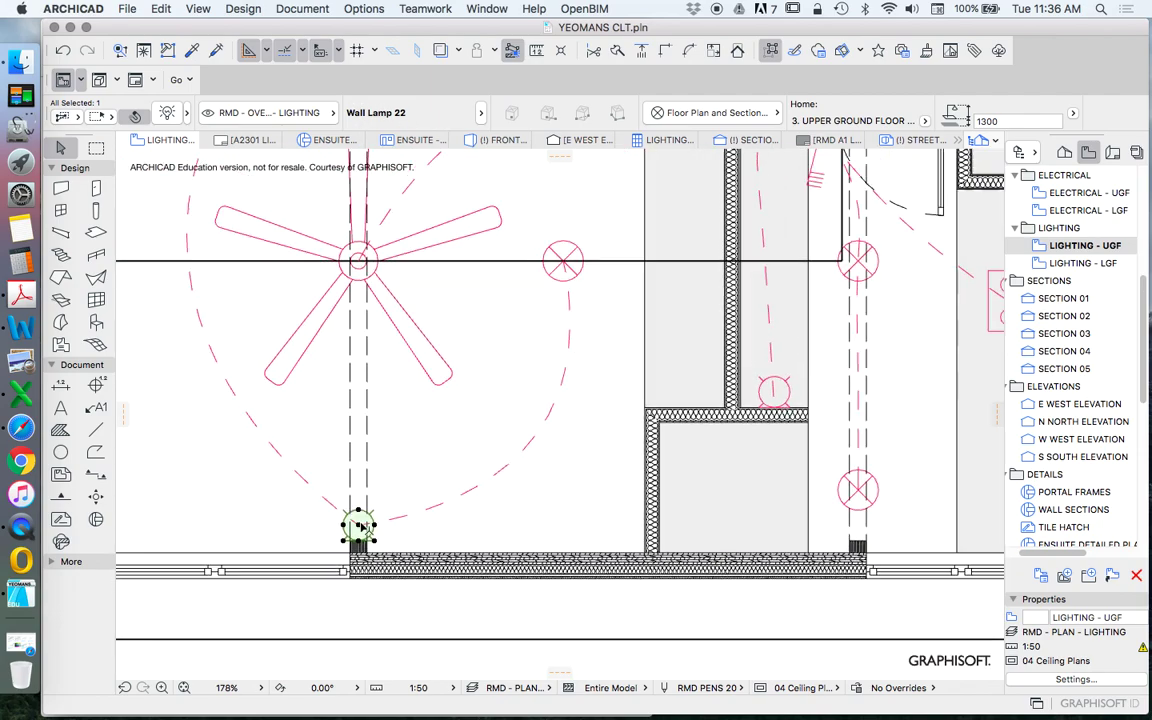
Inspect the library part used for the rectangular two-circle fixture between the bedroom robe and the adjoining bathroom wall
{"action": "left_click", "coordinate": [721, 366]}
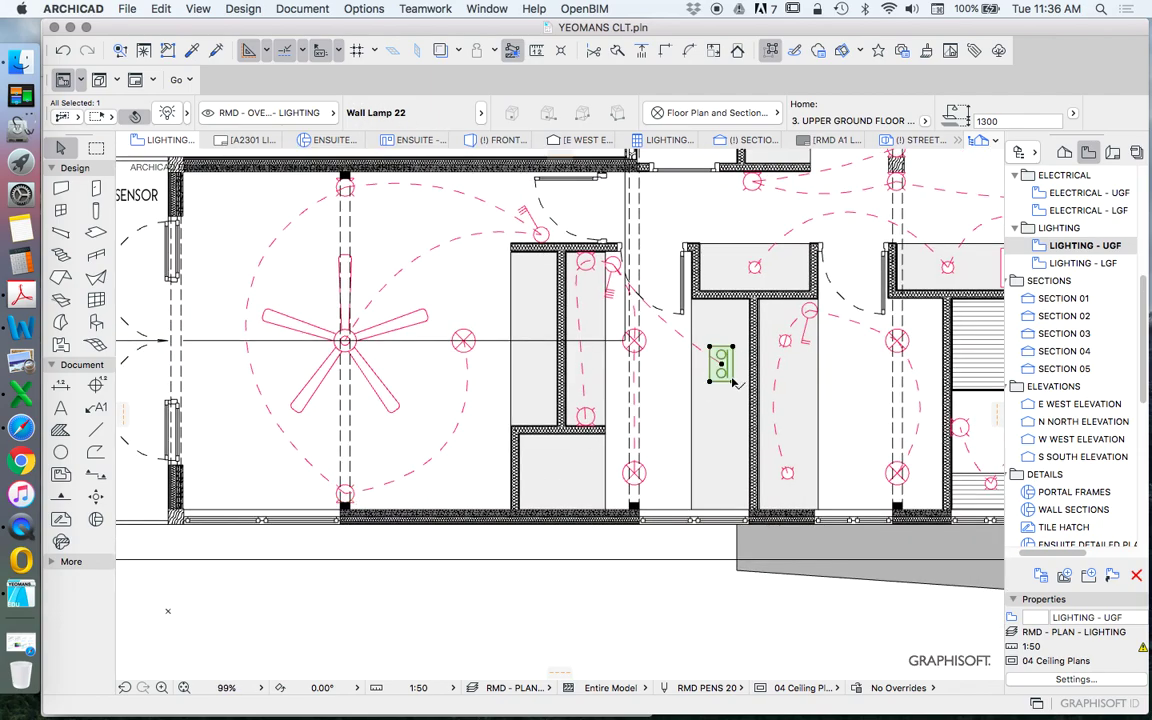
{"action": "scroll", "coordinate": [740, 322], "scroll_direction": "up", "scroll_amount": 2}
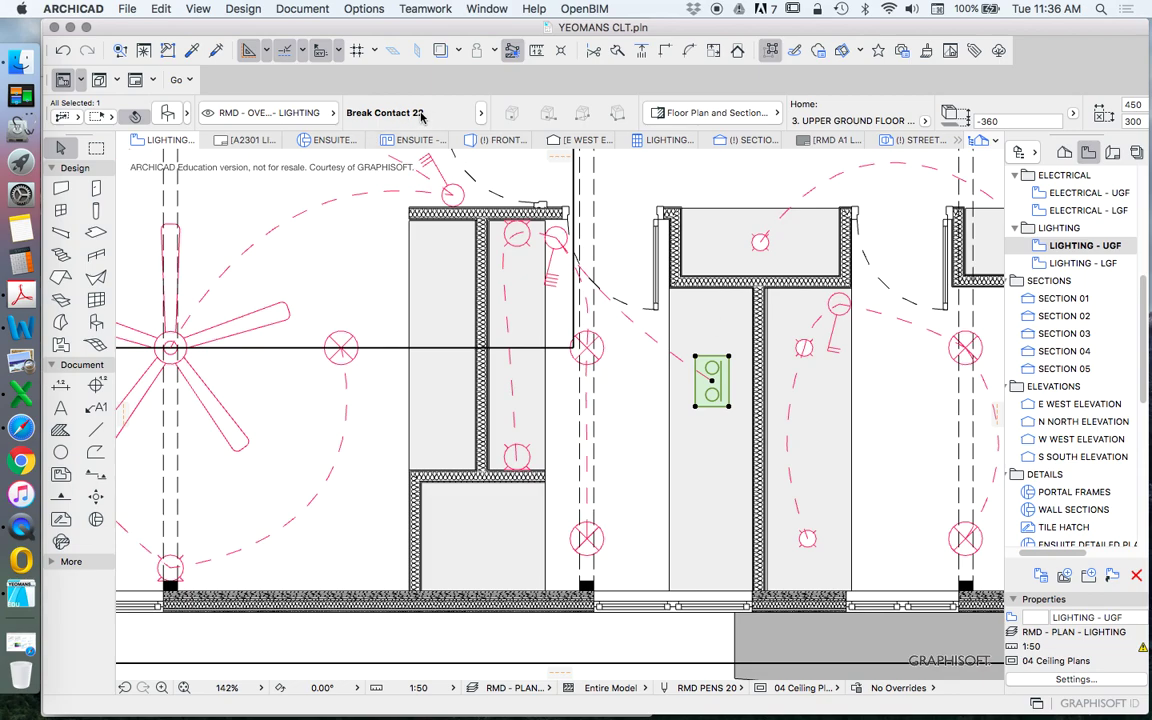
{"action": "scroll", "coordinate": [773, 344], "scroll_direction": "up", "scroll_amount": 3}
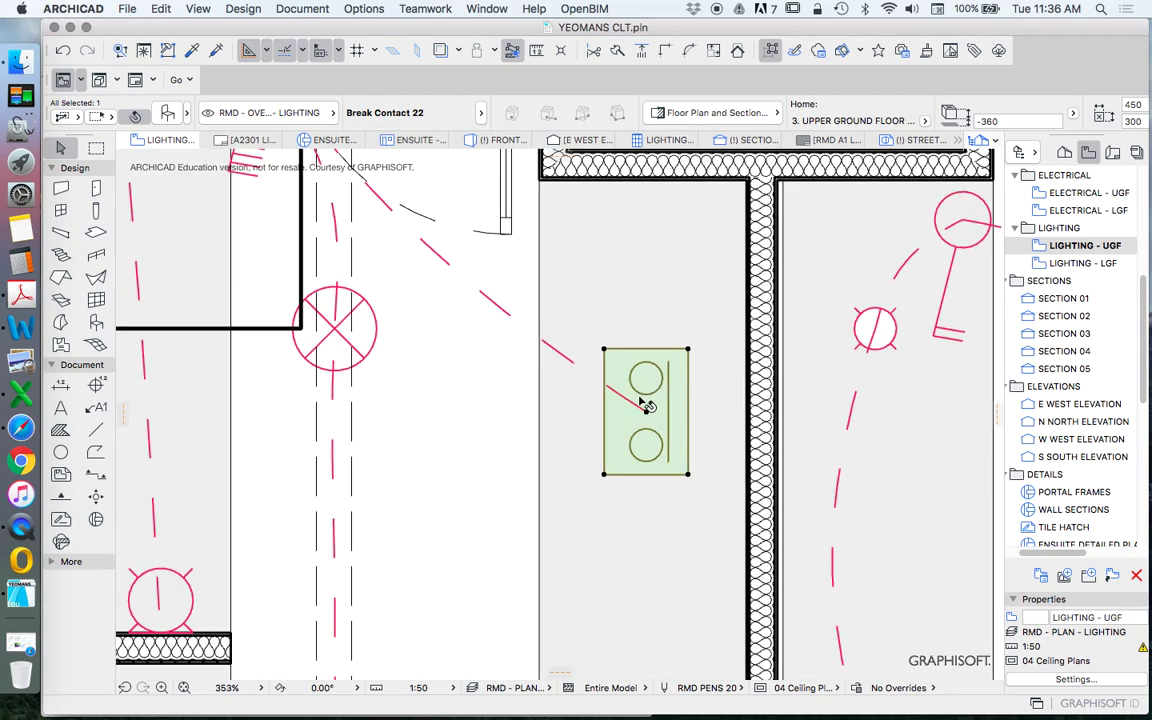
{"action": "scroll", "coordinate": [630, 392], "scroll_direction": "down", "scroll_amount": 1}
{"action": "scroll", "coordinate": [620, 385], "scroll_direction": "down", "scroll_amount": 2}
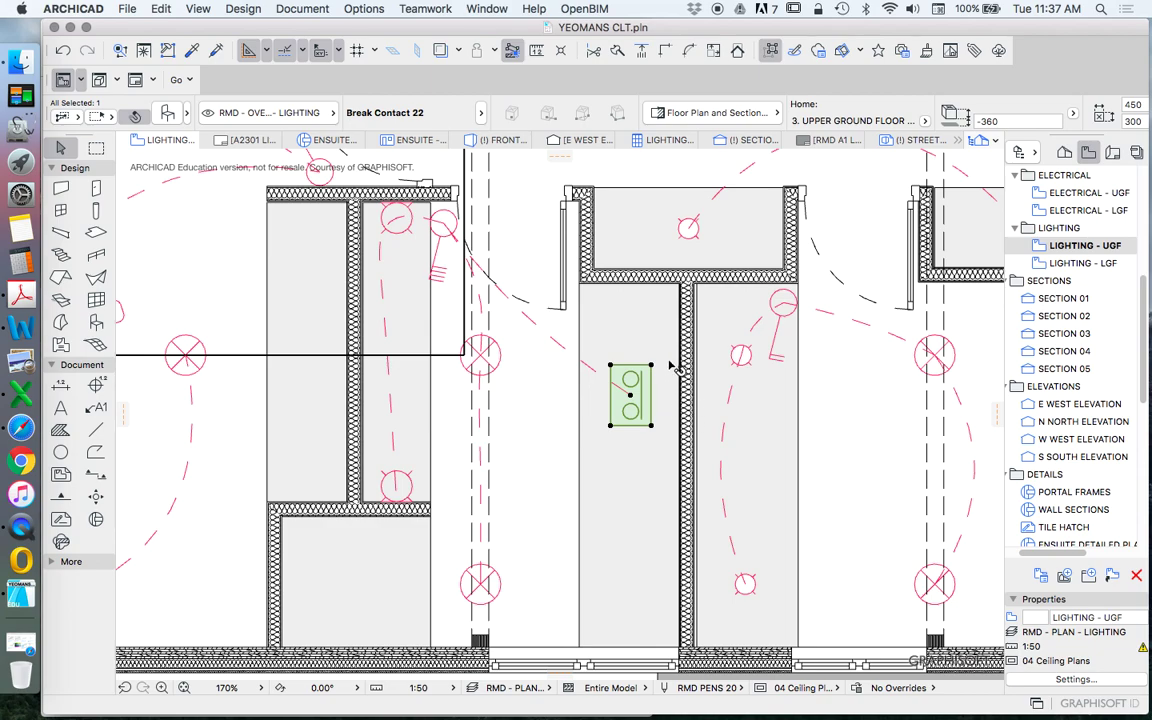
{"action": "scroll", "coordinate": [485, 350], "scroll_direction": "down", "scroll_amount": 3}
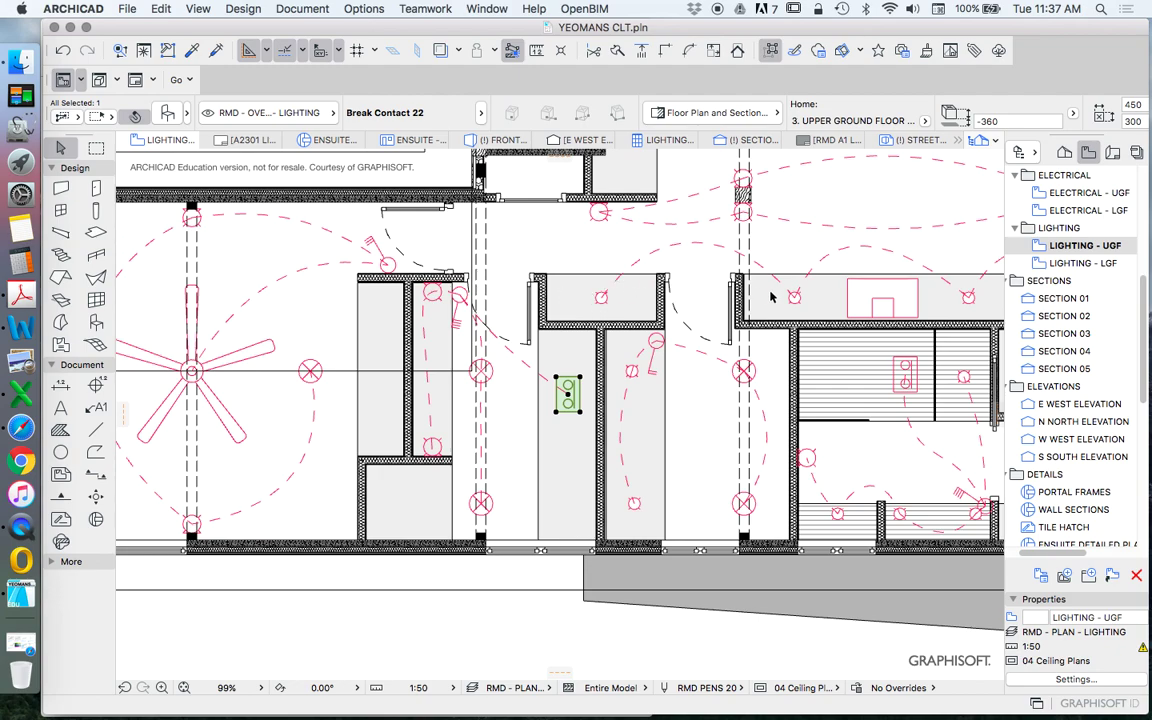
Move the range hood above the kitchen bench to the RMD - CEILING - MECHANICAL FIXTURES layer
{"action": "left_click", "coordinate": [880, 305]}
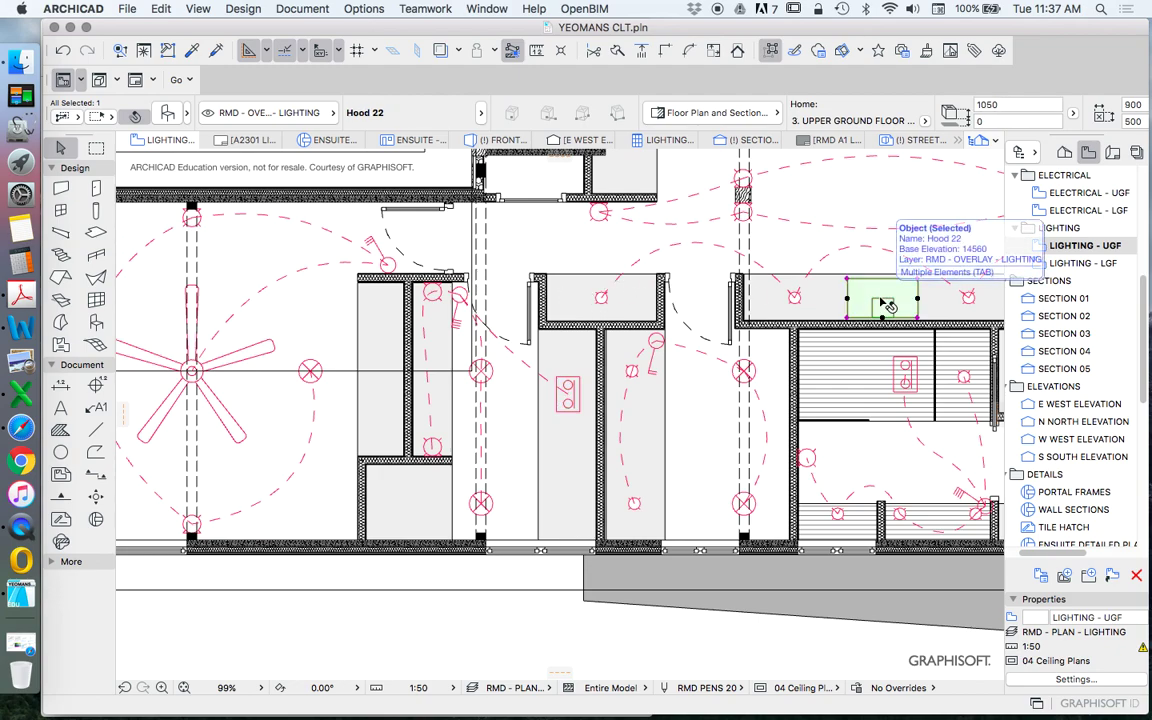
{"action": "scroll", "coordinate": [818, 360], "scroll_direction": "down", "scroll_amount": 10}
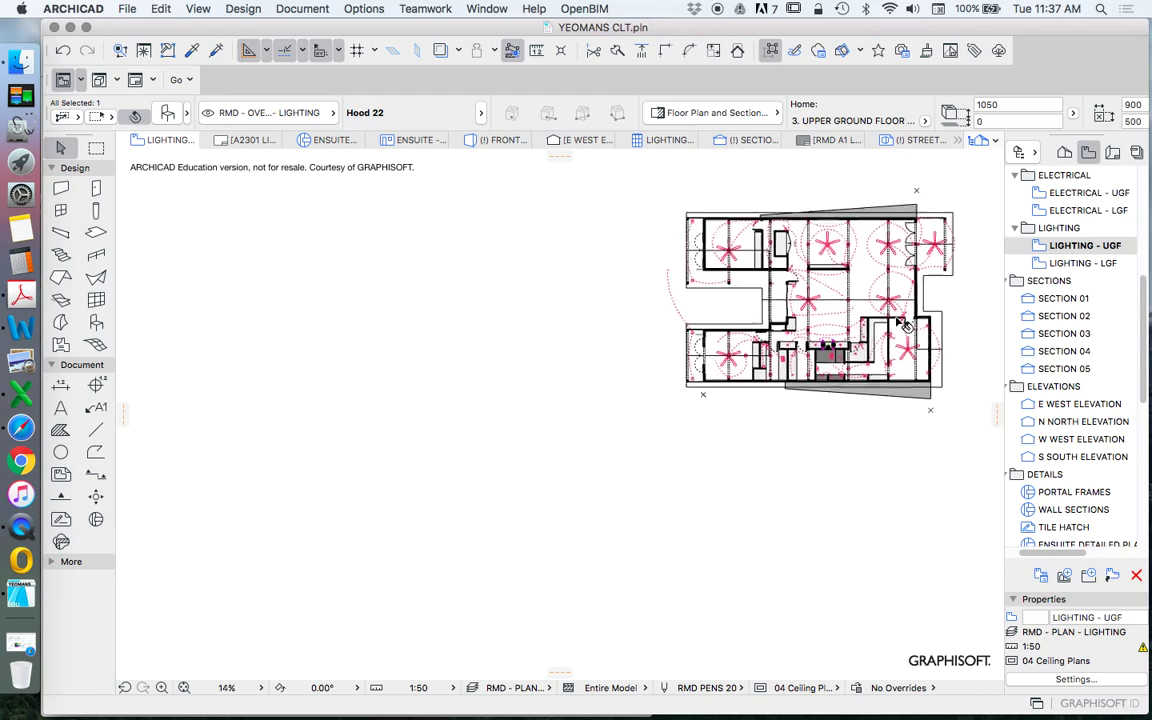
{"action": "scroll", "coordinate": [663, 405], "scroll_direction": "up", "scroll_amount": 6}
{"action": "scroll", "coordinate": [665, 410], "scroll_direction": "up", "scroll_amount": 3}
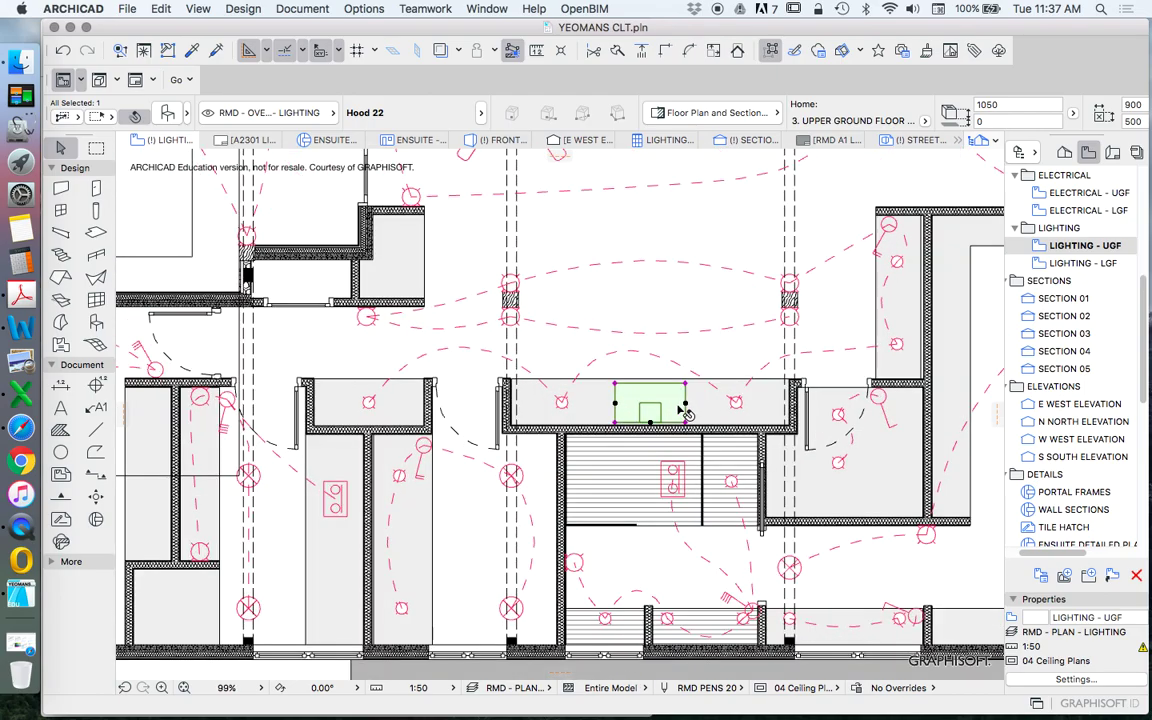
{"action": "scroll", "coordinate": [630, 428], "scroll_direction": "up", "scroll_amount": 2}
{"action": "scroll", "coordinate": [632, 432], "scroll_direction": "down", "scroll_amount": 5}
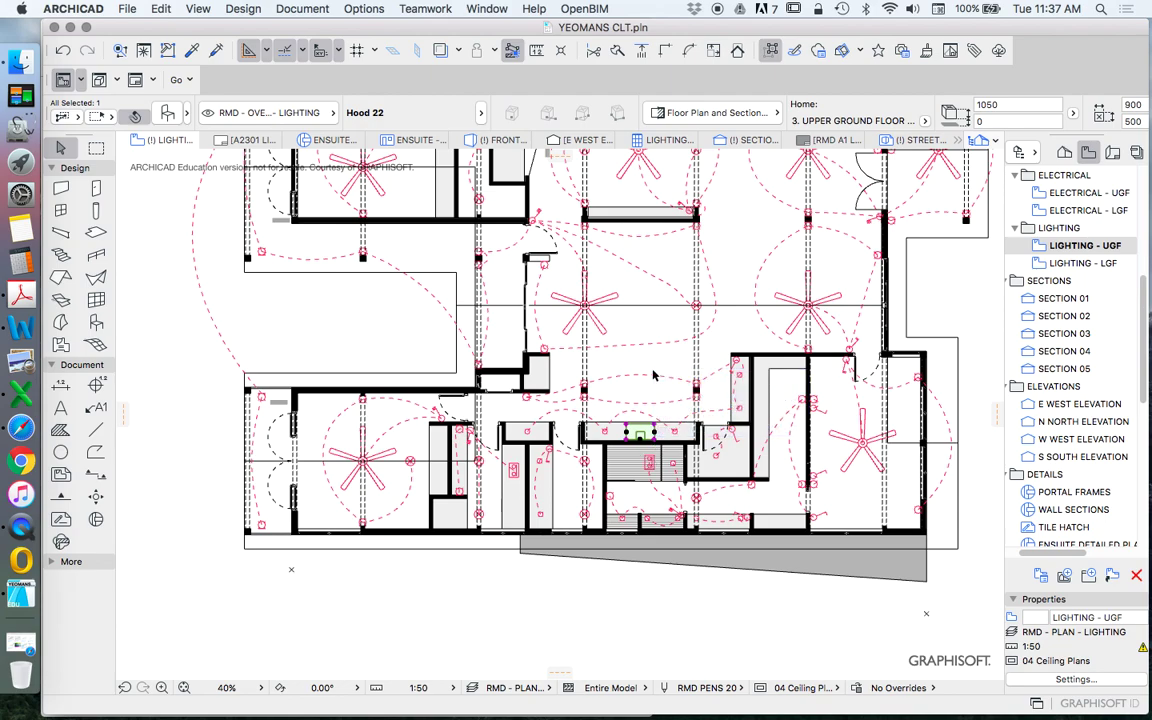
{"action": "scroll", "coordinate": [625, 410], "scroll_direction": "up", "scroll_amount": 5}
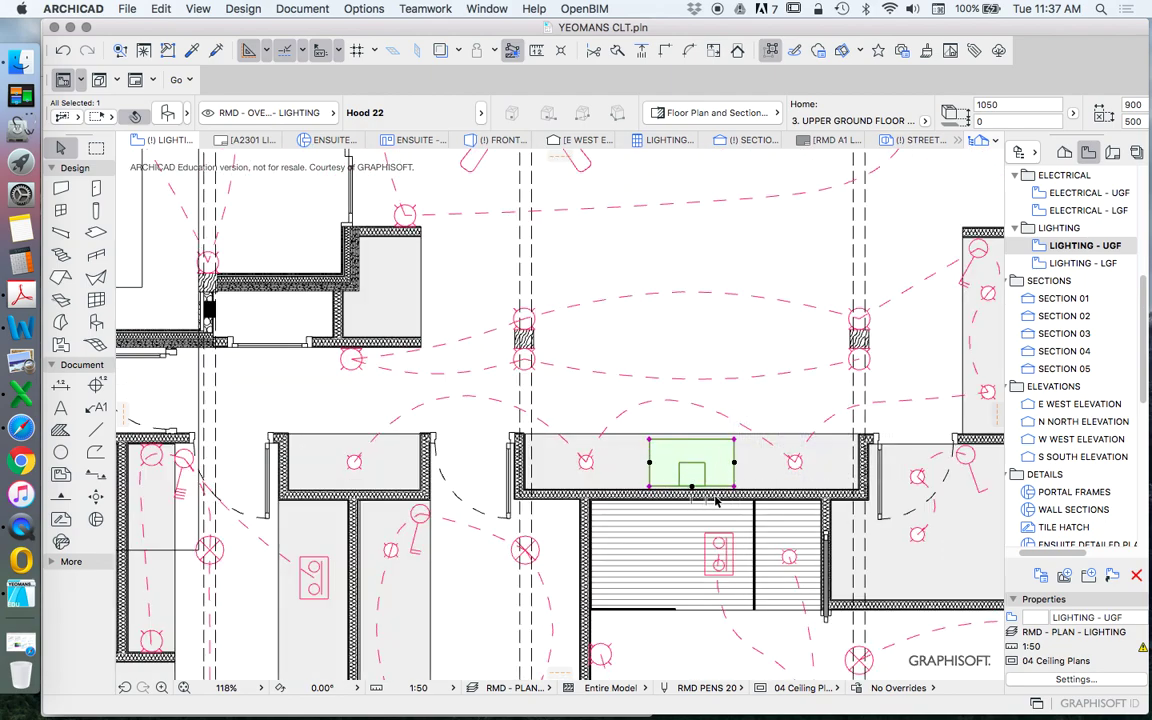
{"action": "left_click", "coordinate": [303, 117]}
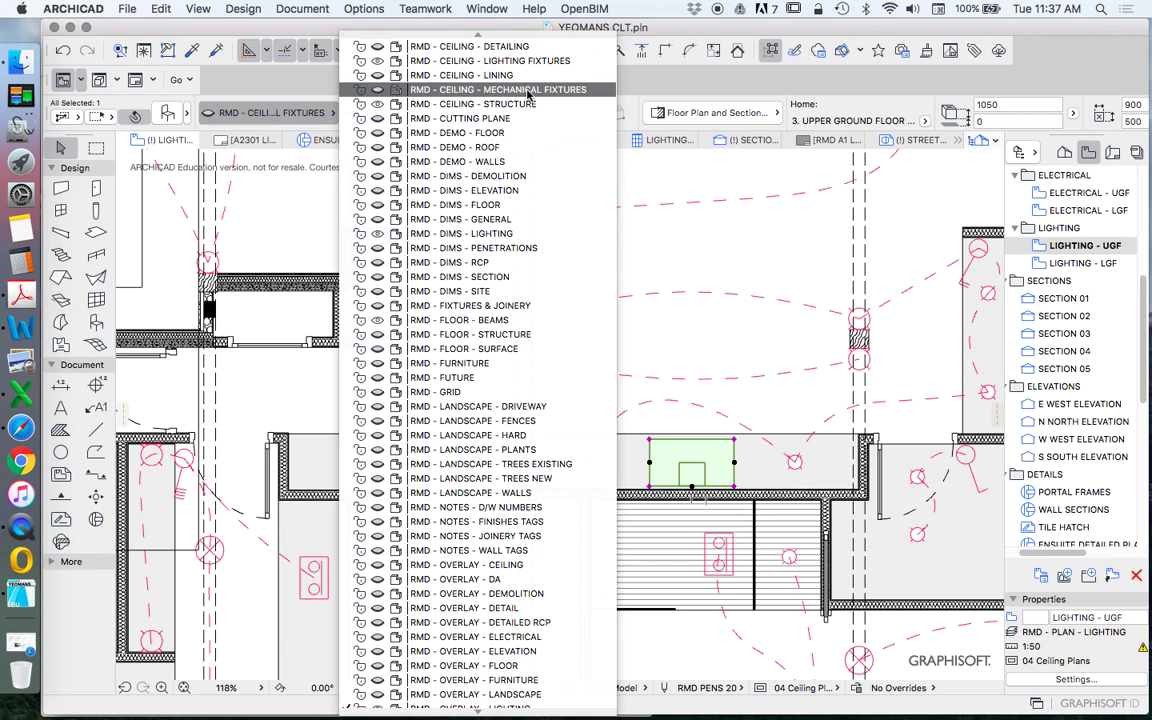
{"action": "left_click", "coordinate": [505, 92]}
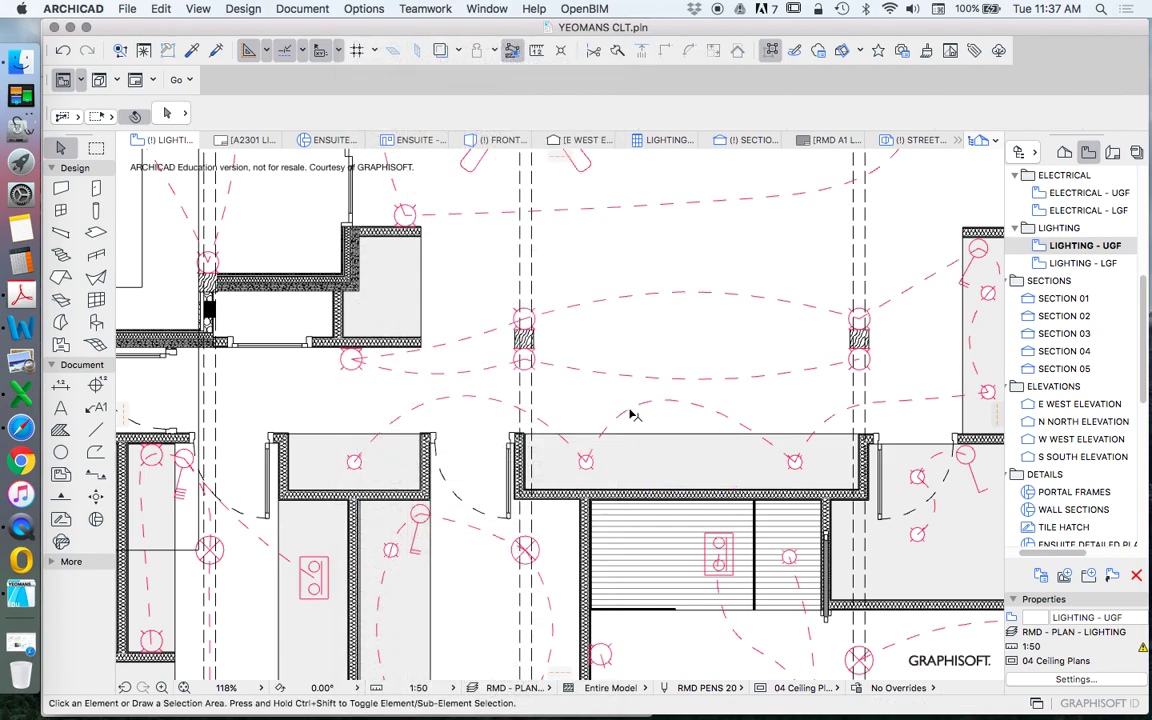
Compare the light switch symbols by the lower-left bedroom door, its robe and the right-hand bedroom wall
{"action": "scroll", "coordinate": [478, 410], "scroll_direction": "up", "scroll_amount": 3}
{"action": "scroll", "coordinate": [302, 418], "scroll_direction": "up", "scroll_amount": 3}
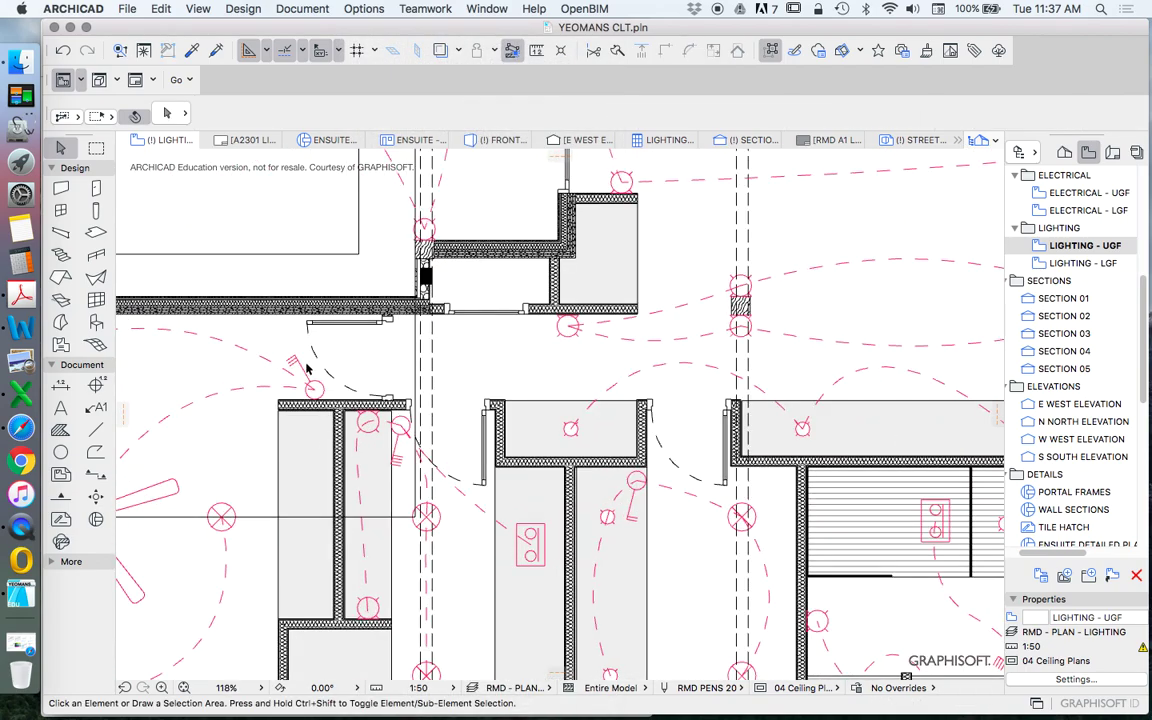
{"action": "left_click", "coordinate": [296, 360]}
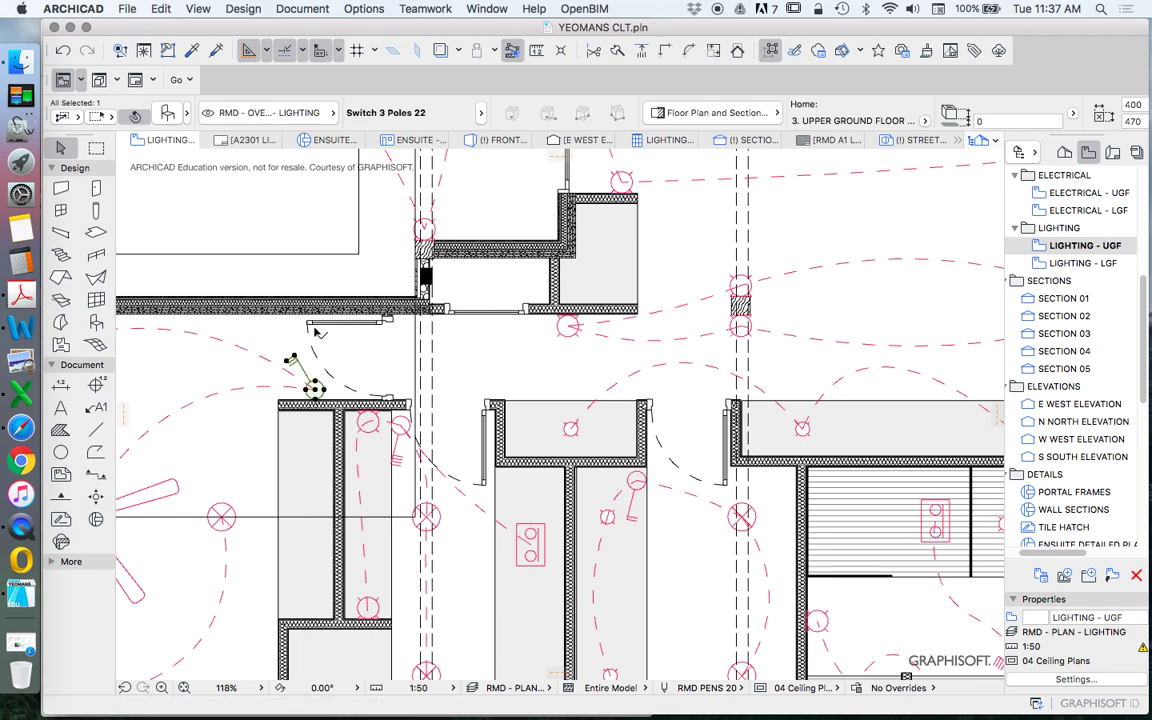
{"action": "scroll", "coordinate": [265, 375], "scroll_direction": "up", "scroll_amount": 4}
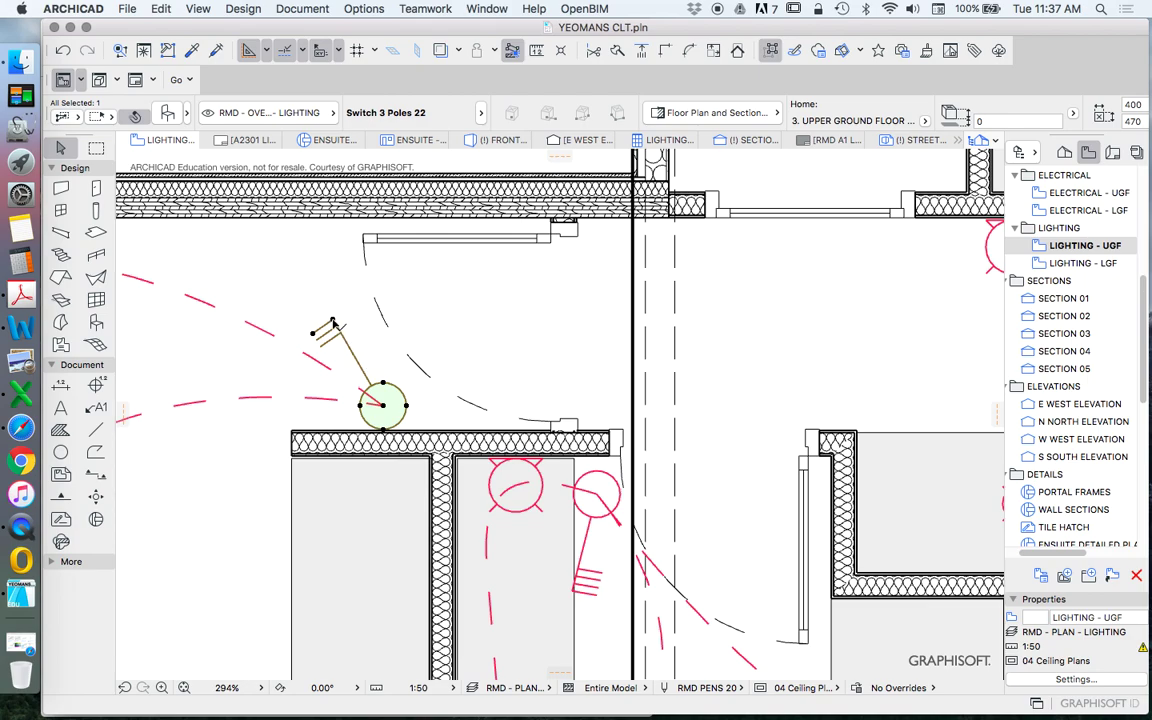
{"action": "left_click", "coordinate": [588, 521]}
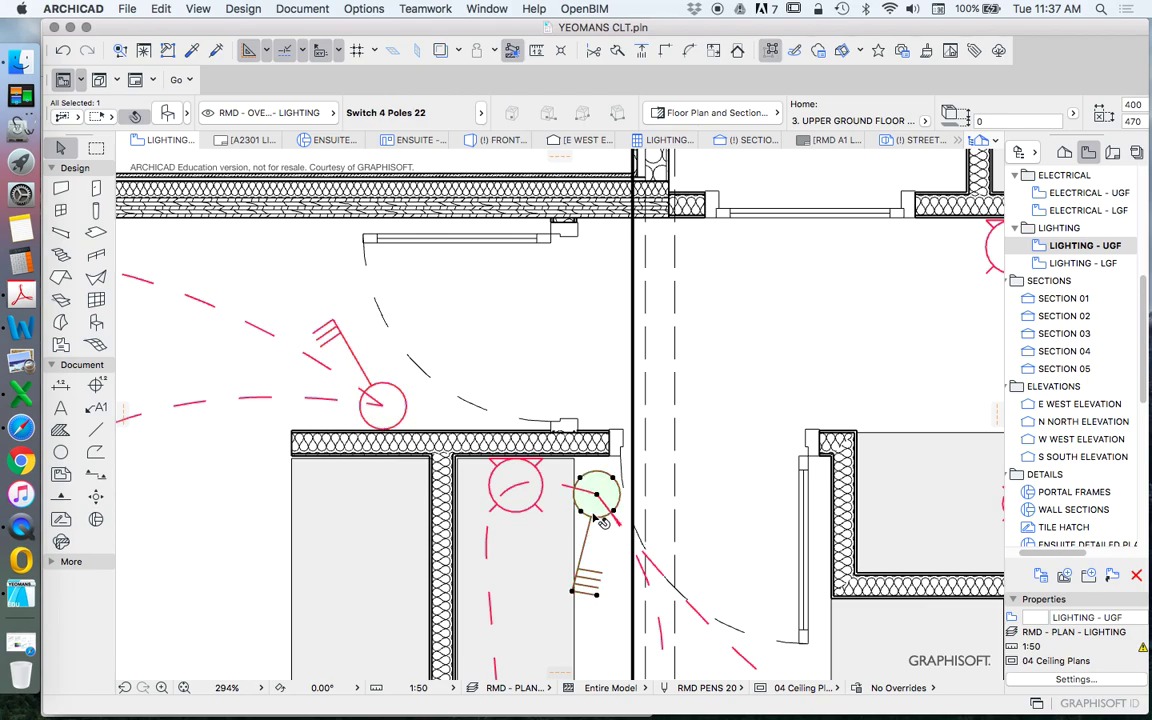
{"action": "scroll", "coordinate": [588, 521], "scroll_direction": "down", "scroll_amount": 5}
{"action": "scroll", "coordinate": [670, 490], "scroll_direction": "up", "scroll_amount": 2}
{"action": "scroll", "coordinate": [670, 490], "scroll_direction": "down", "scroll_amount": 4}
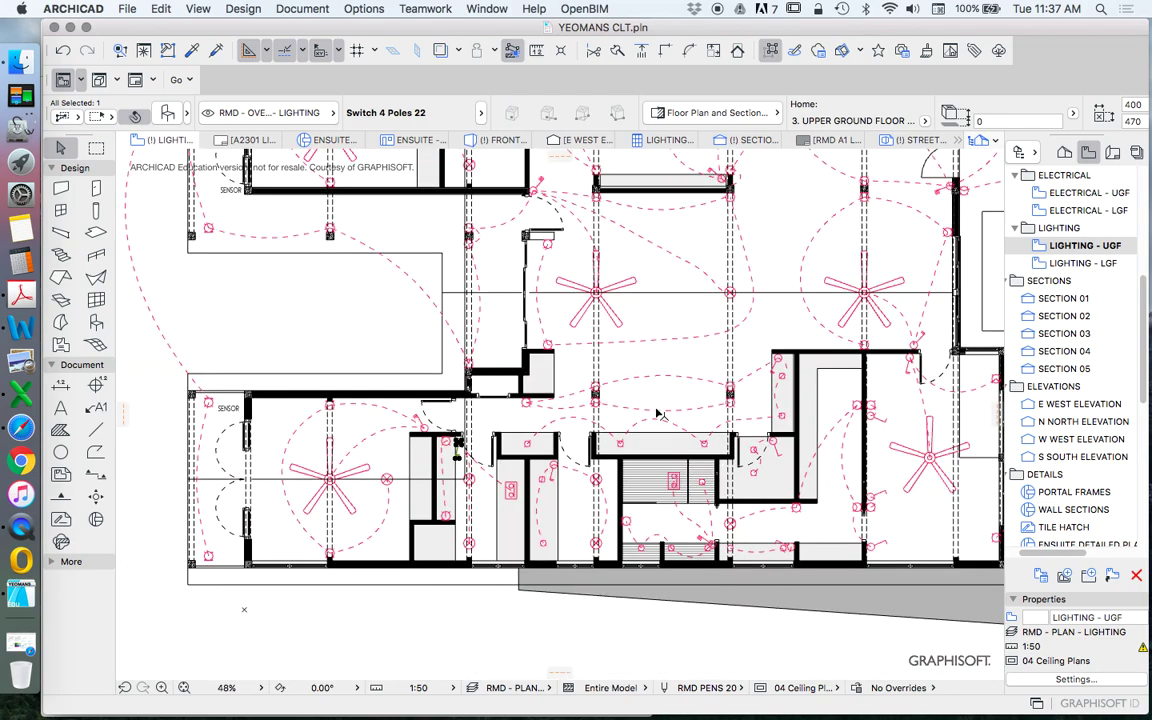
{"action": "scroll", "coordinate": [890, 422], "scroll_direction": "up", "scroll_amount": 1}
{"action": "left_click", "coordinate": [861, 416]}
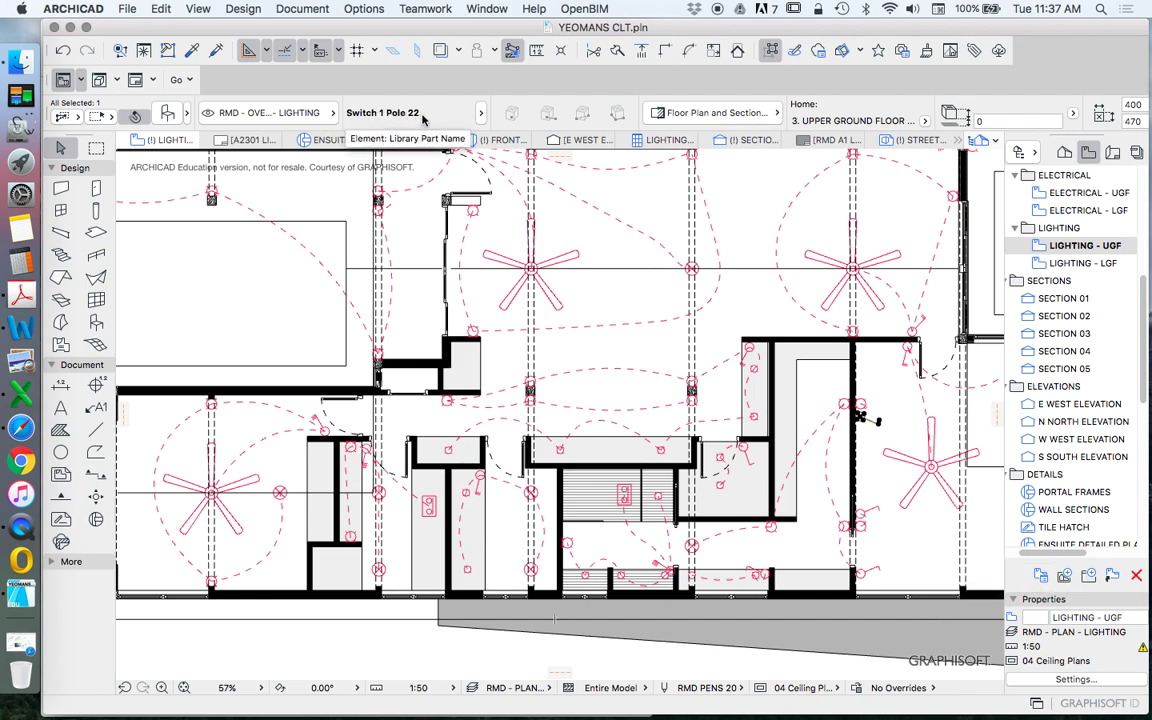
Review the object settings of the three-pole switch beside the lower-left bedroom door, then deselect it
{"action": "scroll", "coordinate": [404, 469], "scroll_direction": "up", "scroll_amount": 3}
{"action": "scroll", "coordinate": [404, 469], "scroll_direction": "up", "scroll_amount": 3}
{"action": "left_click", "coordinate": [205, 390]}
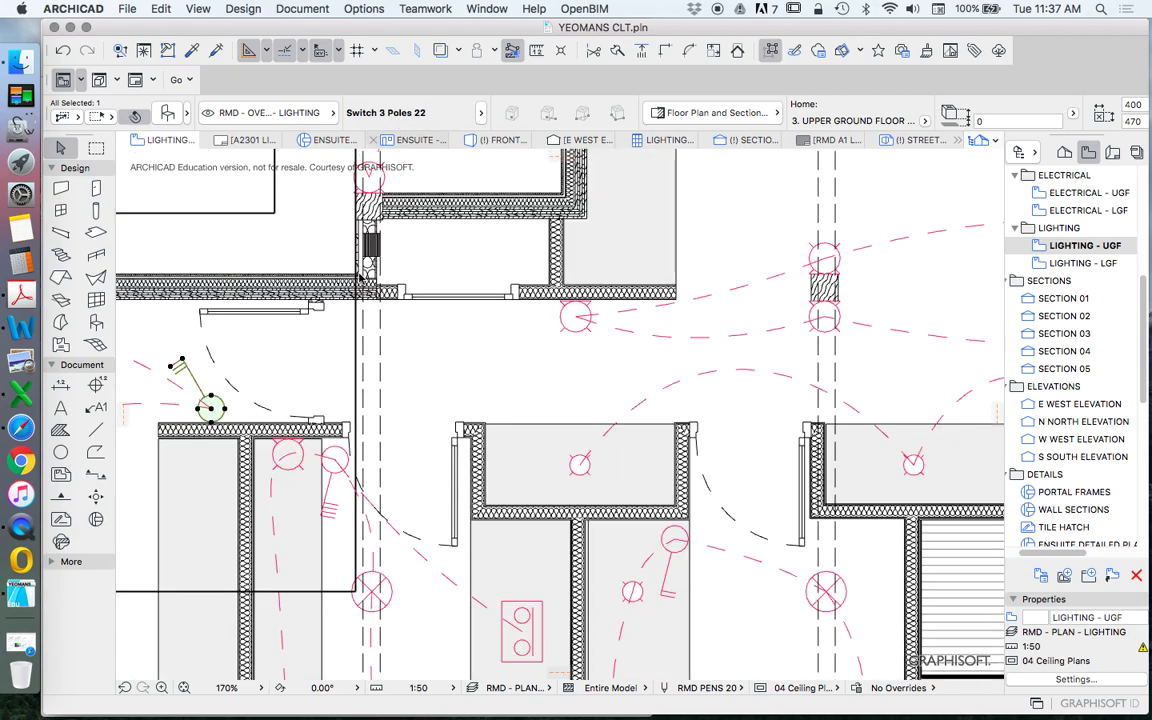
{"action": "scroll", "coordinate": [258, 398], "scroll_direction": "down", "scroll_amount": 8}
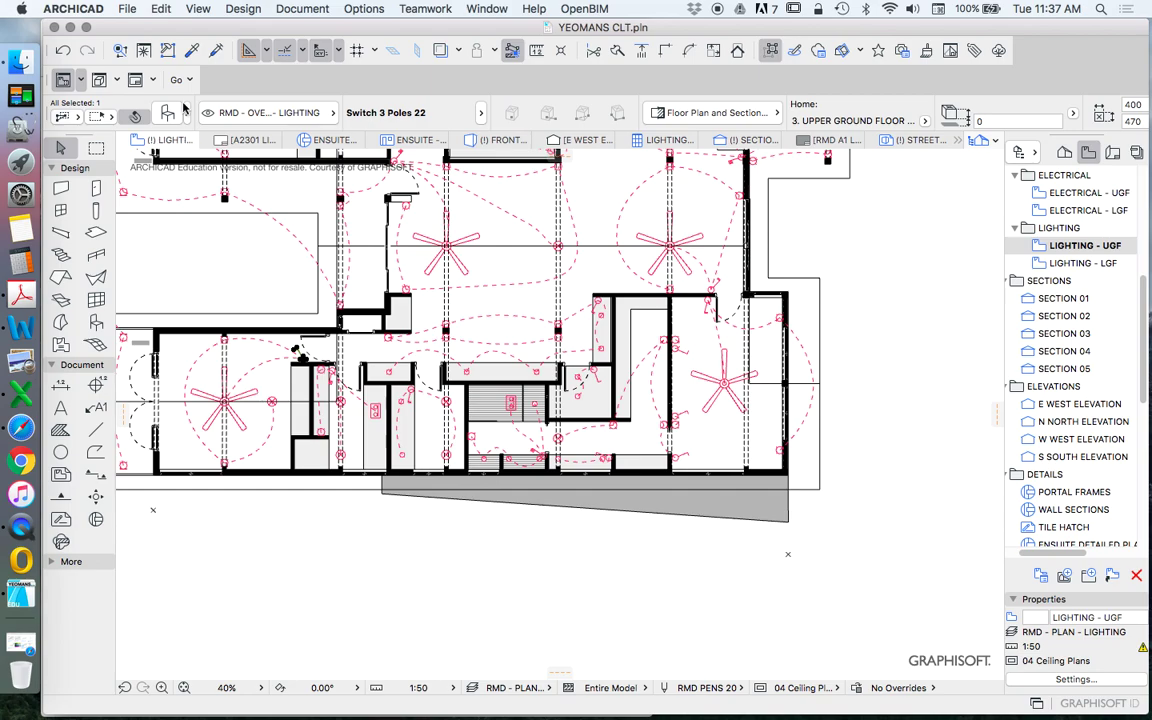
{"action": "left_click", "coordinate": [167, 110]}
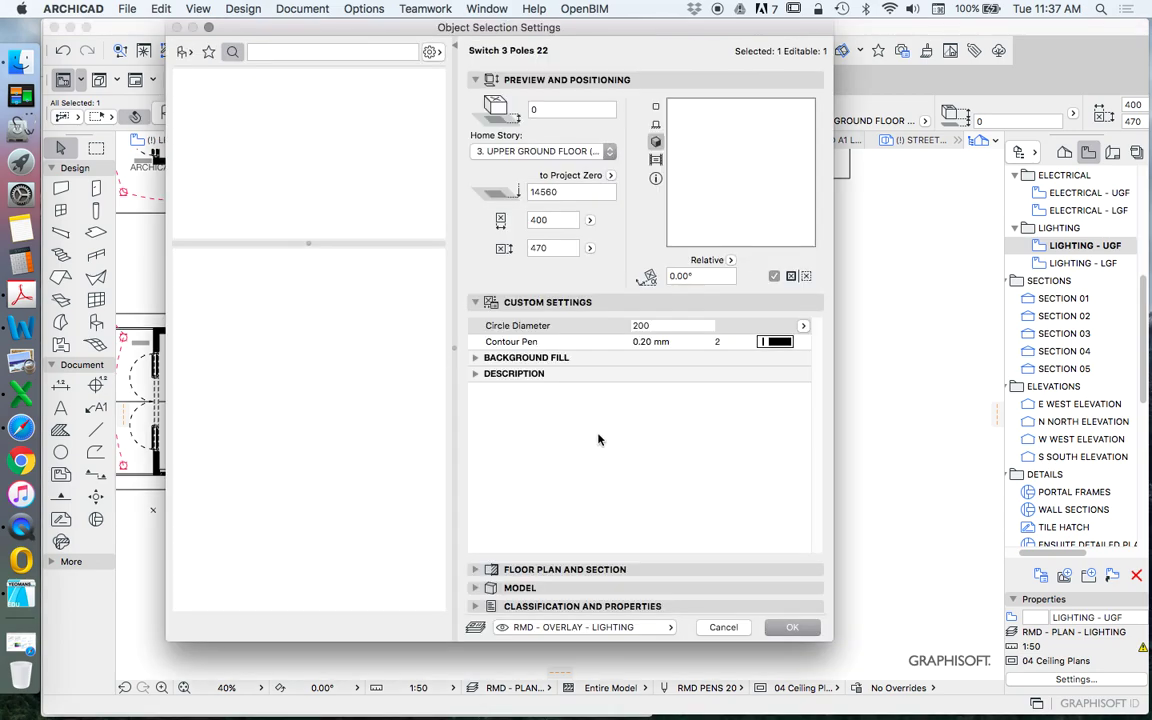
{"action": "left_click", "coordinate": [788, 627]}
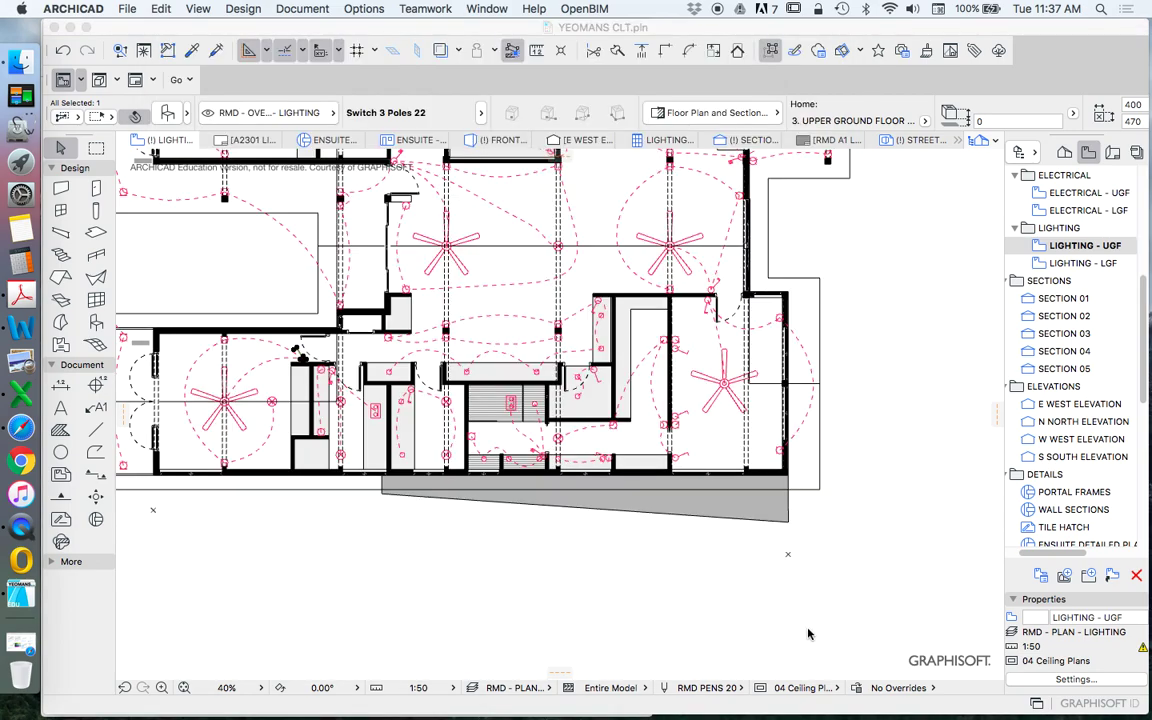
{"action": "left_click", "coordinate": [500, 582]}
Check the three-pole switch by the lower-left bedroom door again within the overall lighting plan
{"action": "scroll", "coordinate": [596, 472], "scroll_direction": "down", "scroll_amount": 2}
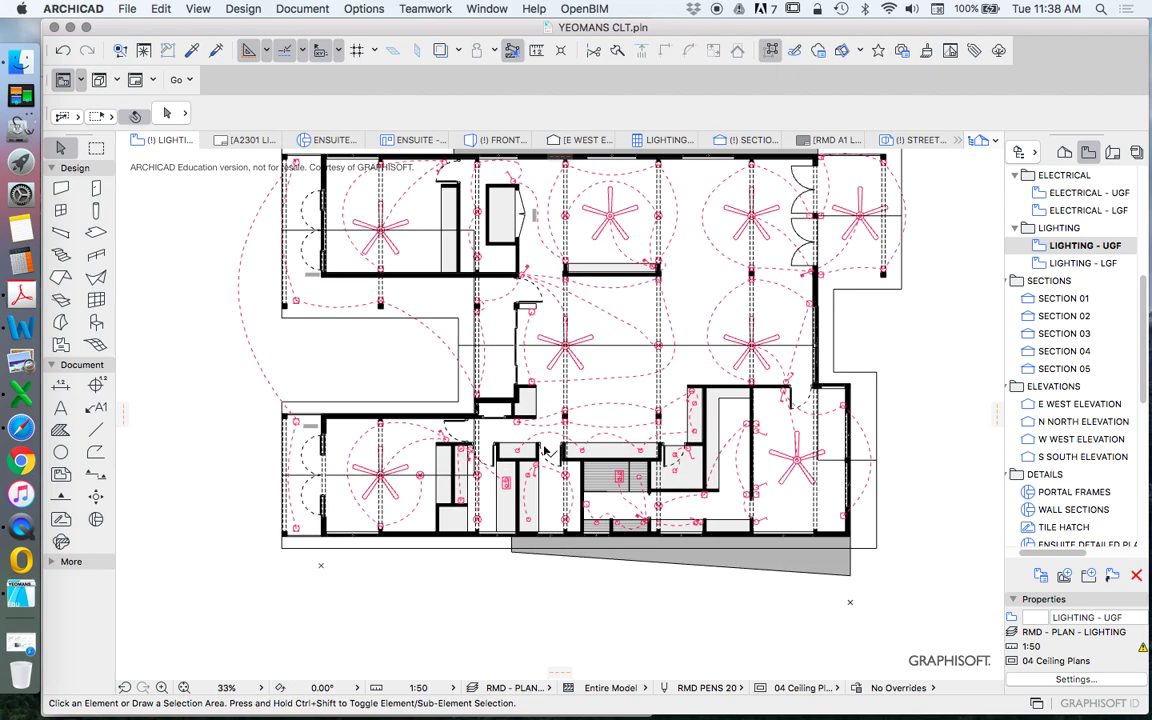
{"action": "scroll", "coordinate": [560, 370], "scroll_direction": "up", "scroll_amount": 2}
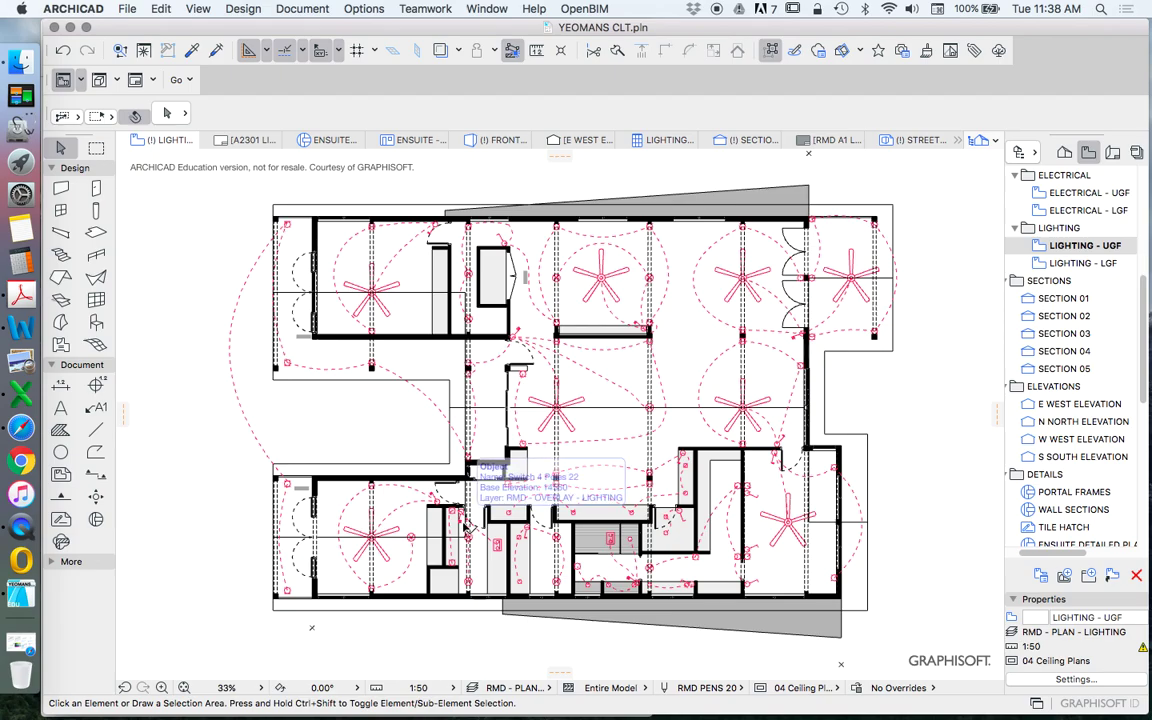
{"action": "scroll", "coordinate": [465, 527], "scroll_direction": "up", "scroll_amount": 4}
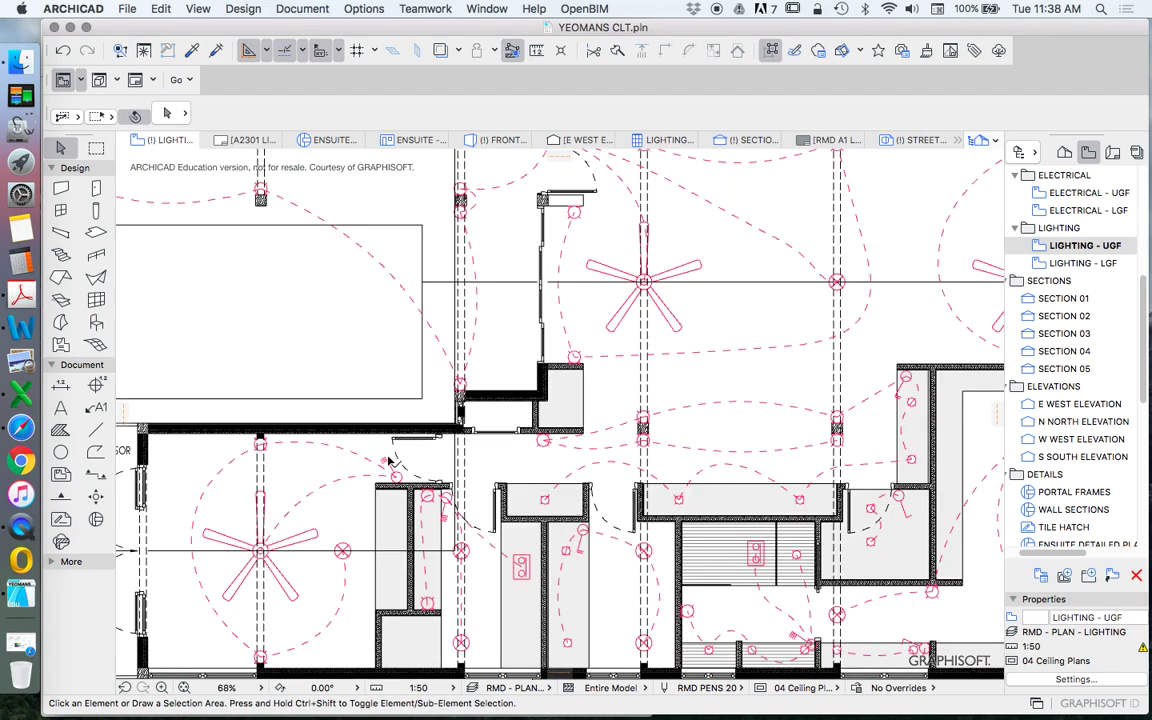
{"action": "left_click", "coordinate": [390, 462]}
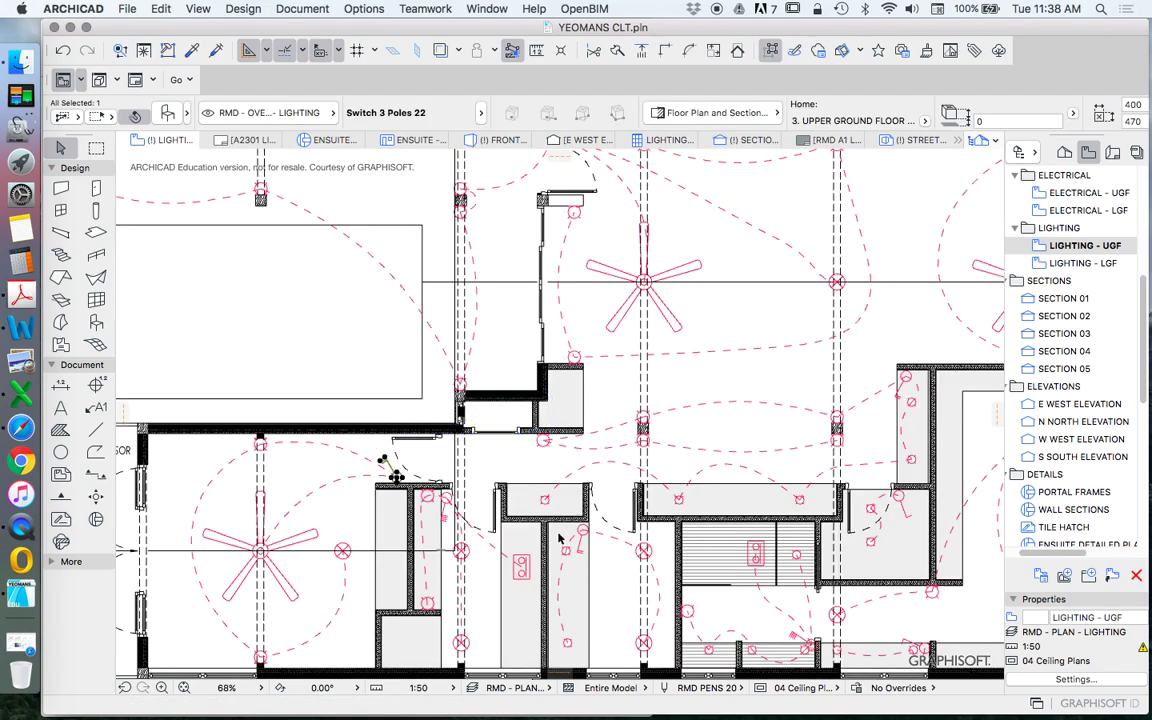
{"action": "scroll", "coordinate": [558, 538], "scroll_direction": "down", "scroll_amount": 5}
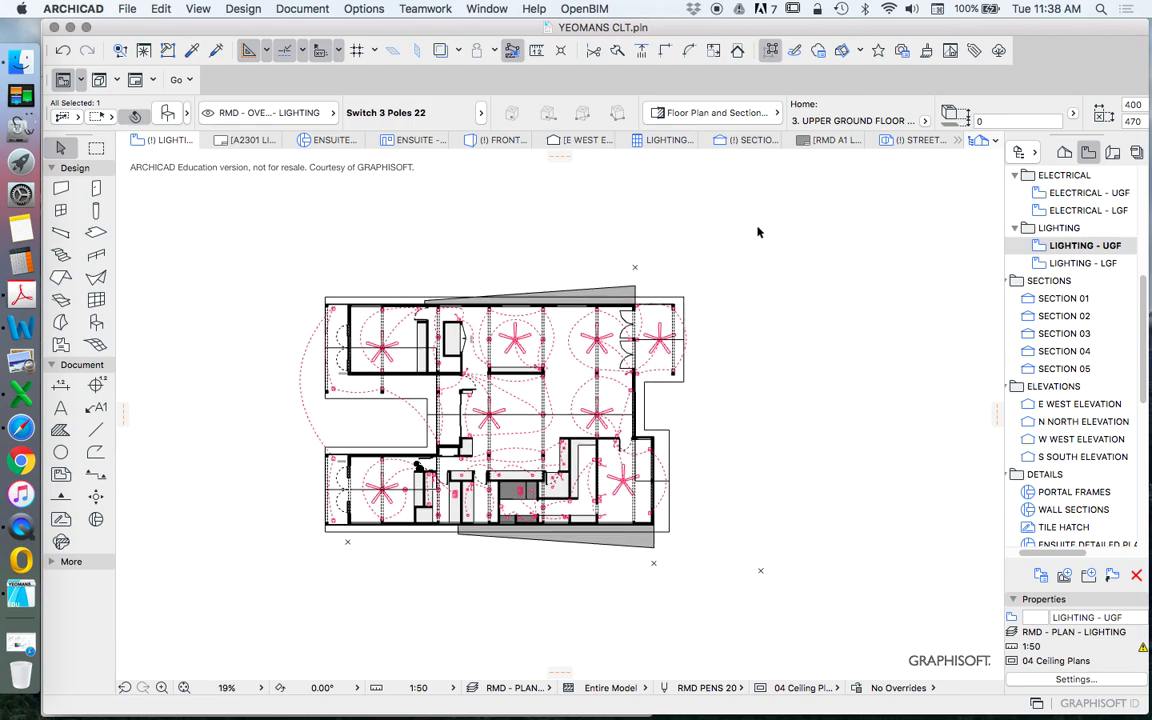
Deselect the three-pole switch and open the LIGHTING schedule from the project's element schedules
{"action": "left_click", "coordinate": [747, 233]}
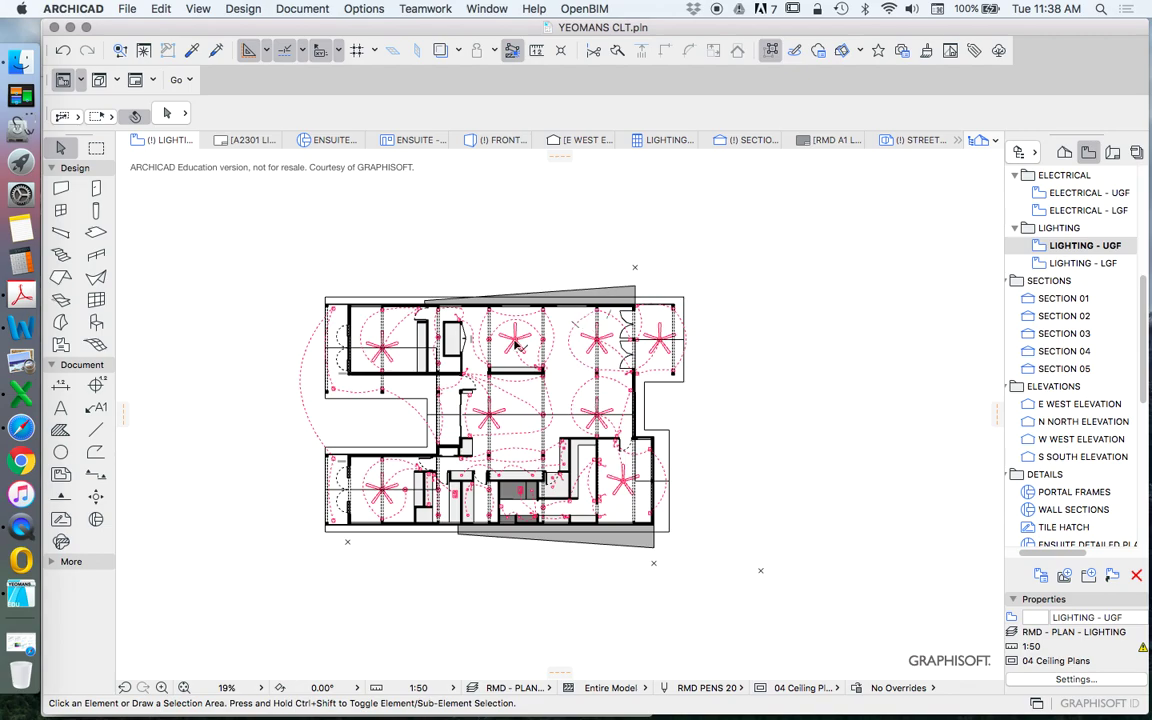
{"action": "scroll", "coordinate": [468, 347], "scroll_direction": "up", "scroll_amount": 3}
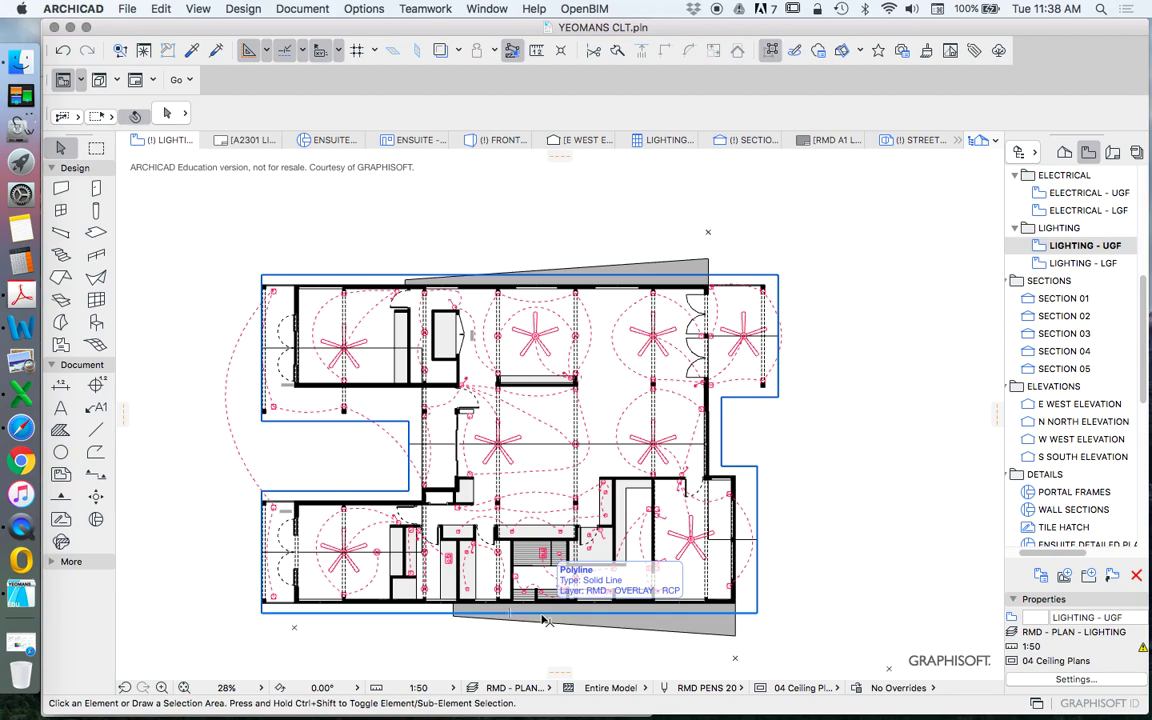
{"action": "left_click", "coordinate": [1064, 152]}
{"action": "scroll", "coordinate": [1110, 305], "scroll_direction": "down", "scroll_amount": 10}
{"action": "scroll", "coordinate": [1110, 305], "scroll_direction": "down", "scroll_amount": 10}
{"action": "scroll", "coordinate": [1104, 325], "scroll_direction": "down", "scroll_amount": 6}
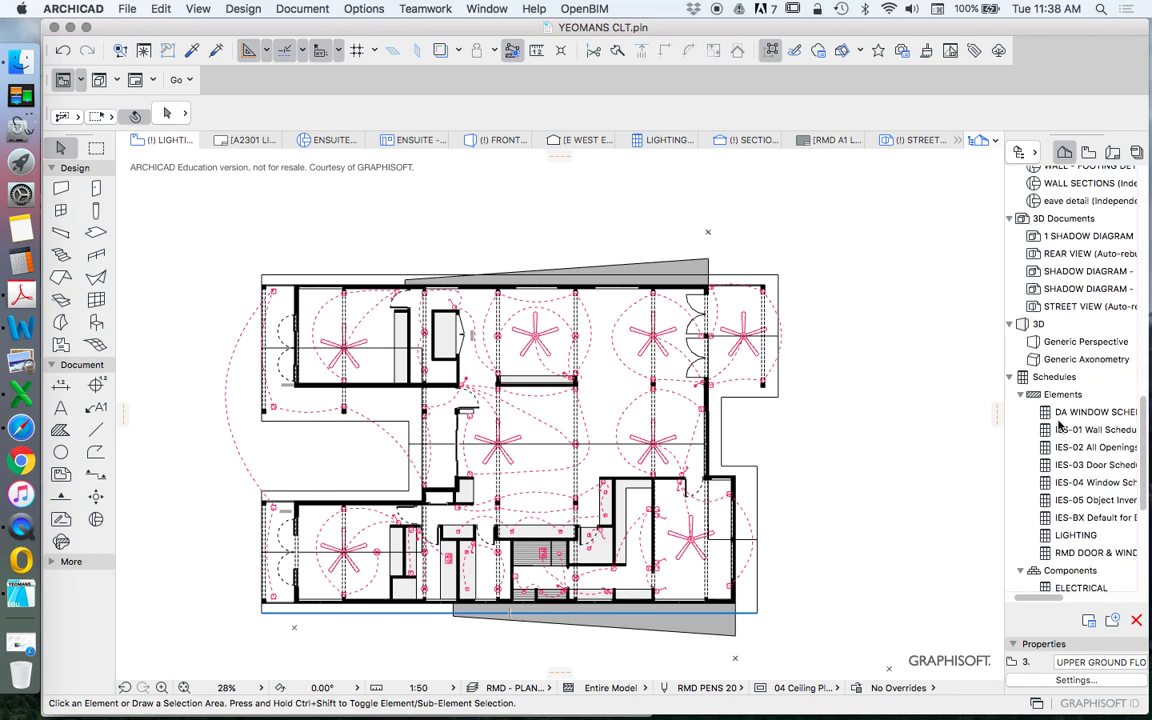
{"action": "scroll", "coordinate": [1067, 402], "scroll_direction": "down", "scroll_amount": 2}
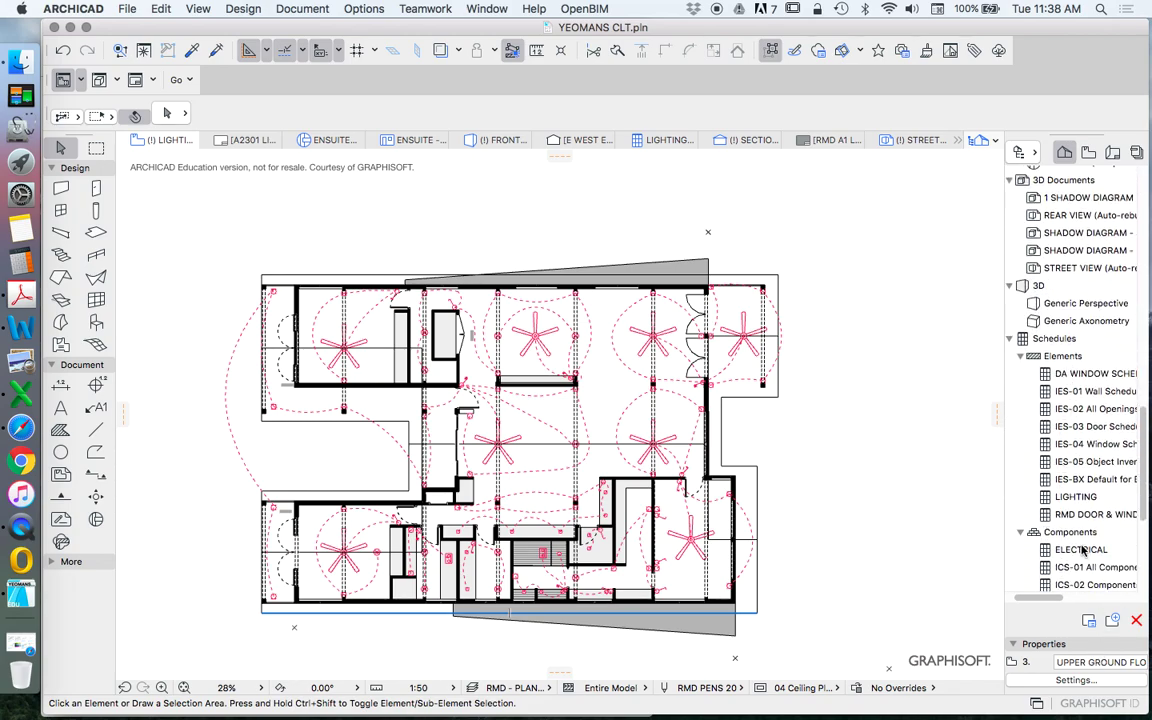
{"action": "scroll", "coordinate": [1078, 520], "scroll_direction": "down", "scroll_amount": 4}
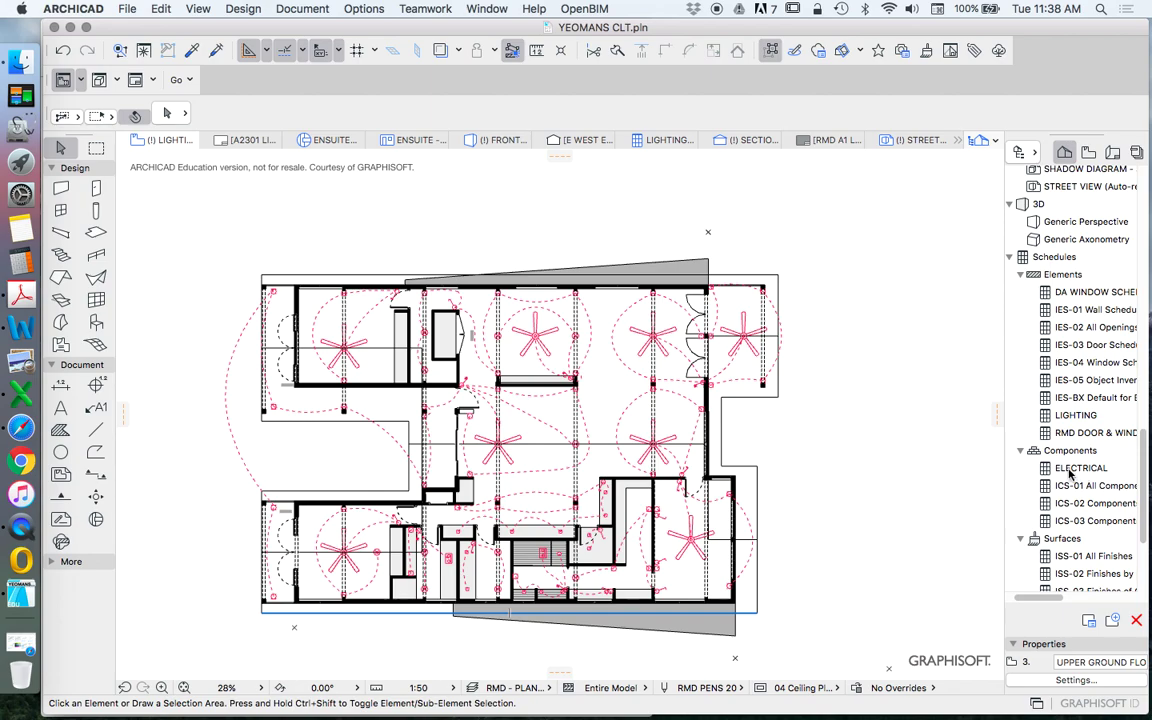
{"action": "left_click", "coordinate": [1073, 416]}
{"action": "left_click", "coordinate": [1106, 619]}
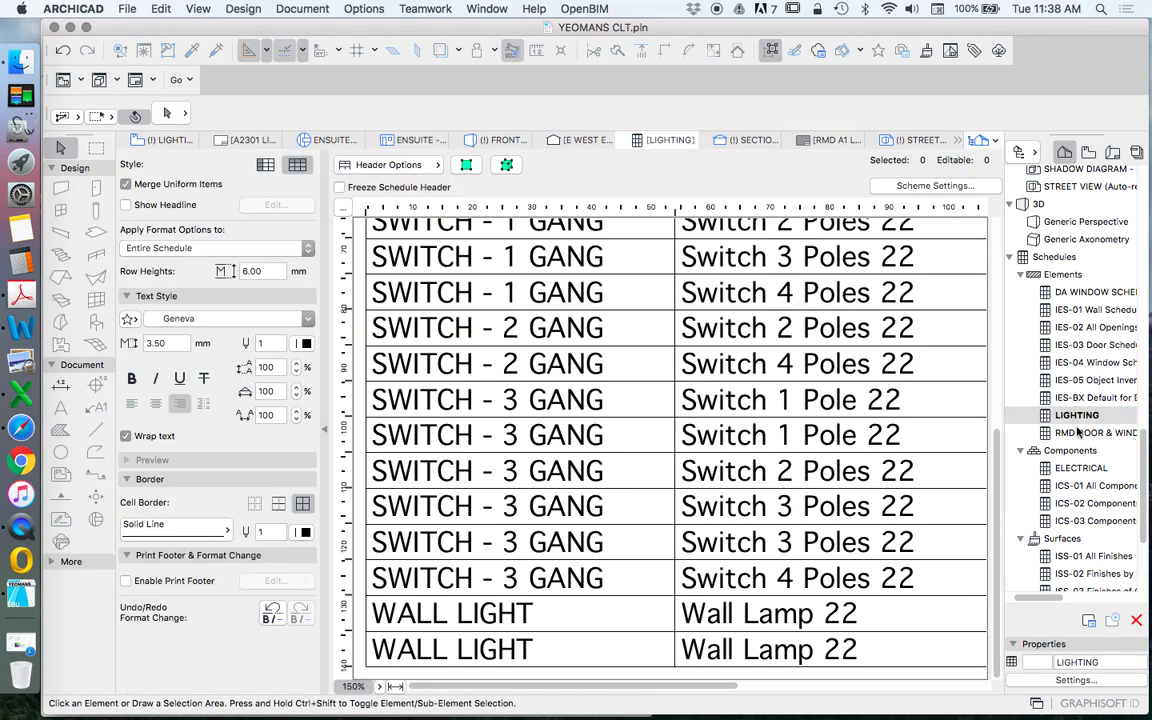
Display the lighting schedule at 50% and examine its LIGHTING SCHEDULE title and Element ID heading
{"action": "left_click", "coordinate": [370, 688]}
{"action": "left_click", "coordinate": [381, 688]}
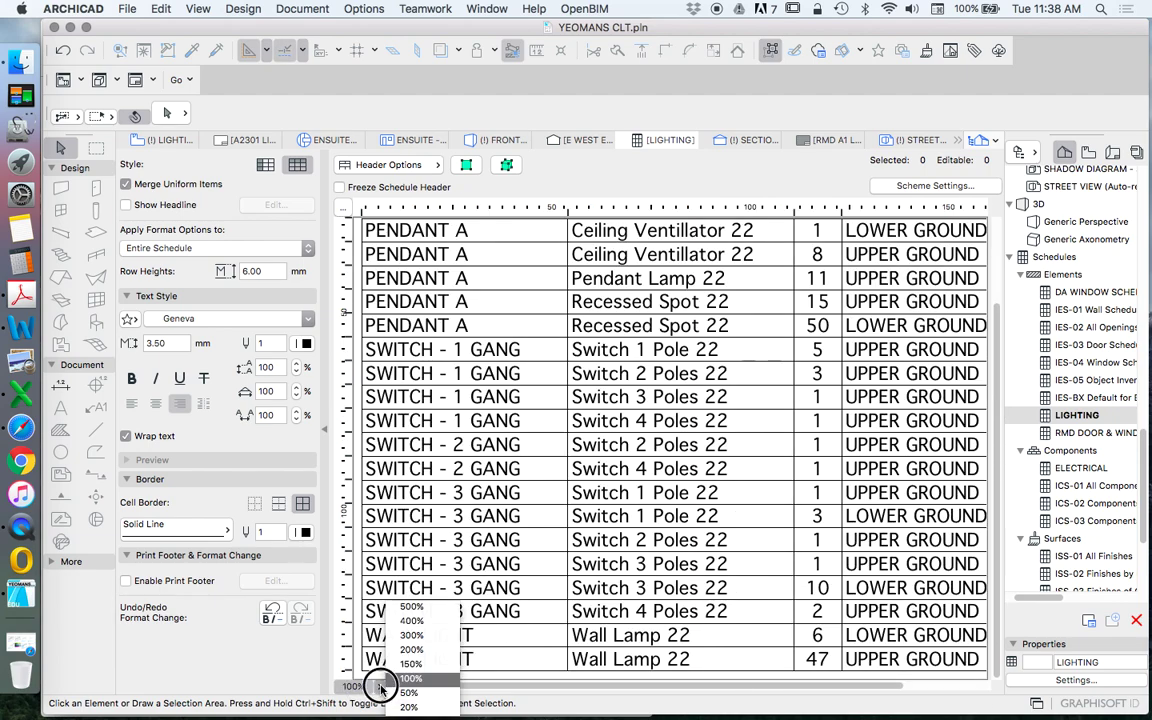
{"action": "left_click", "coordinate": [408, 692]}
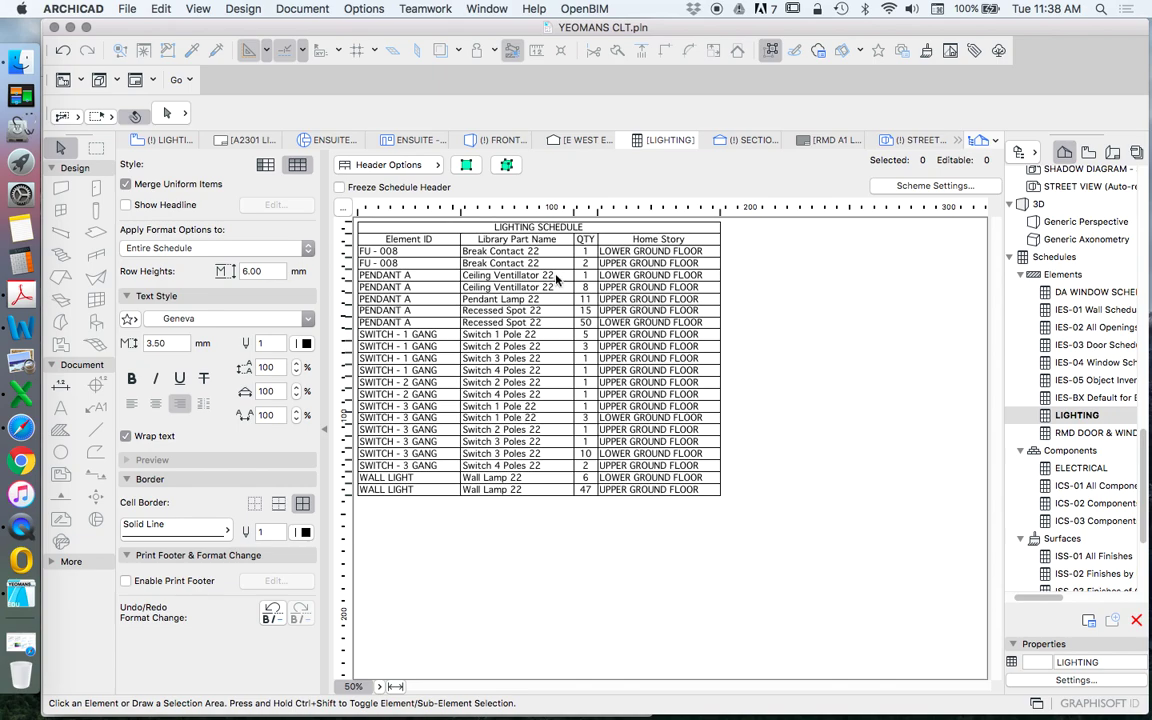
{"action": "double_click", "coordinate": [490, 229]}
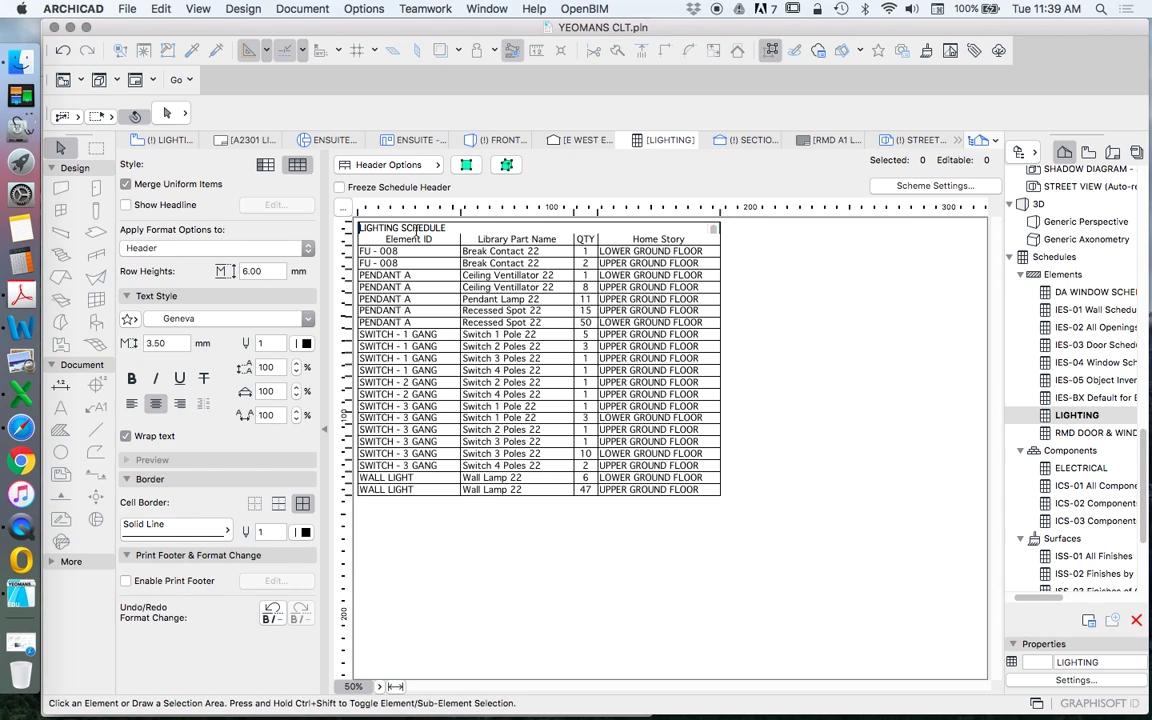
{"action": "left_click_drag", "start_coordinate": [447, 226], "coordinate": [340, 229]}
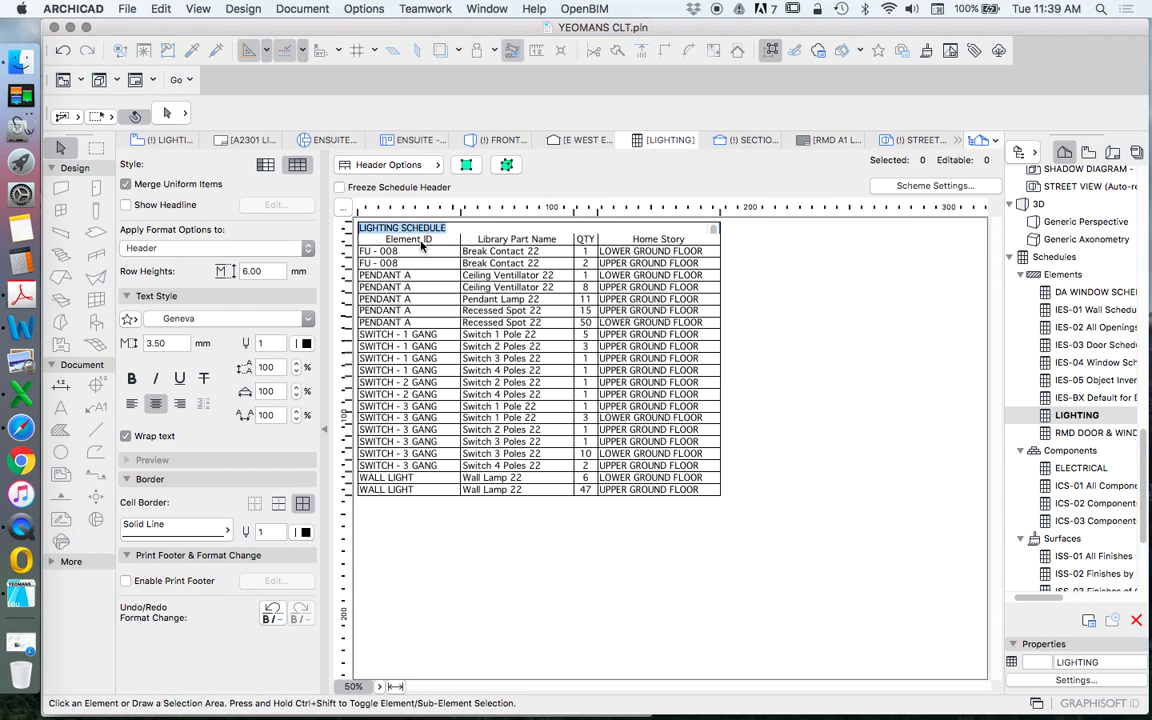
{"action": "left_click", "coordinate": [418, 240]}
{"action": "left_click_drag", "start_coordinate": [403, 242], "coordinate": [362, 240]}
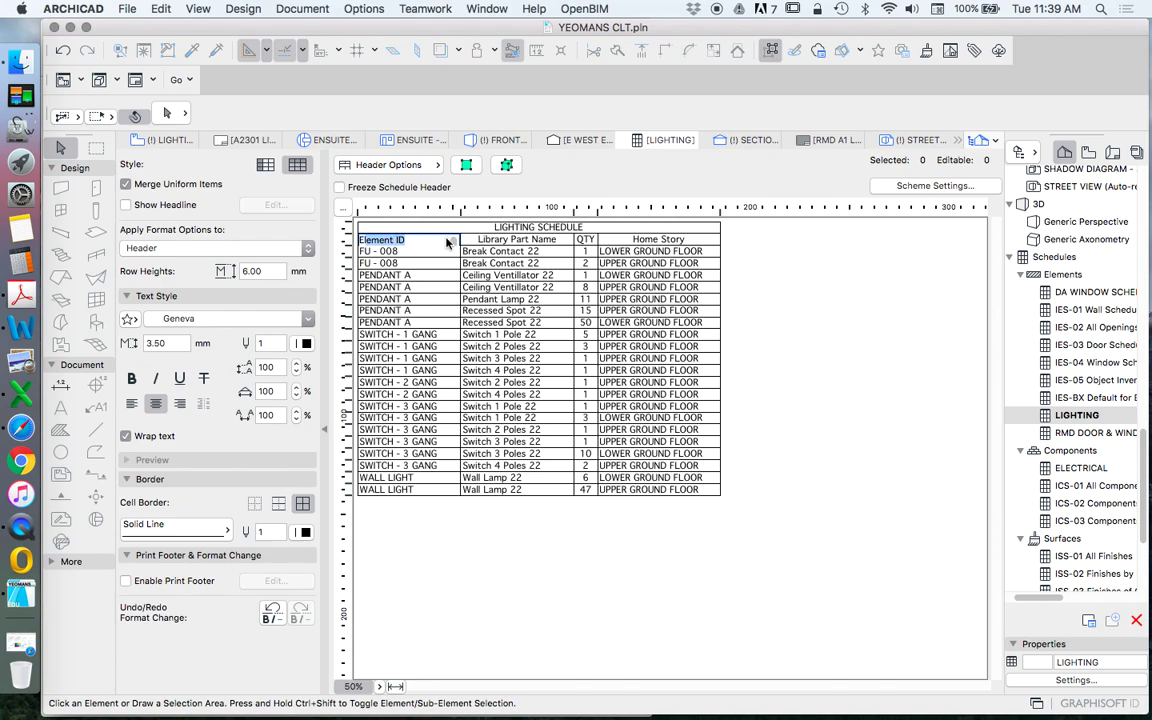
Examine the schedule's element IDs, quantities and home stories, then clear the cell selection
{"action": "left_click", "coordinate": [434, 266]}
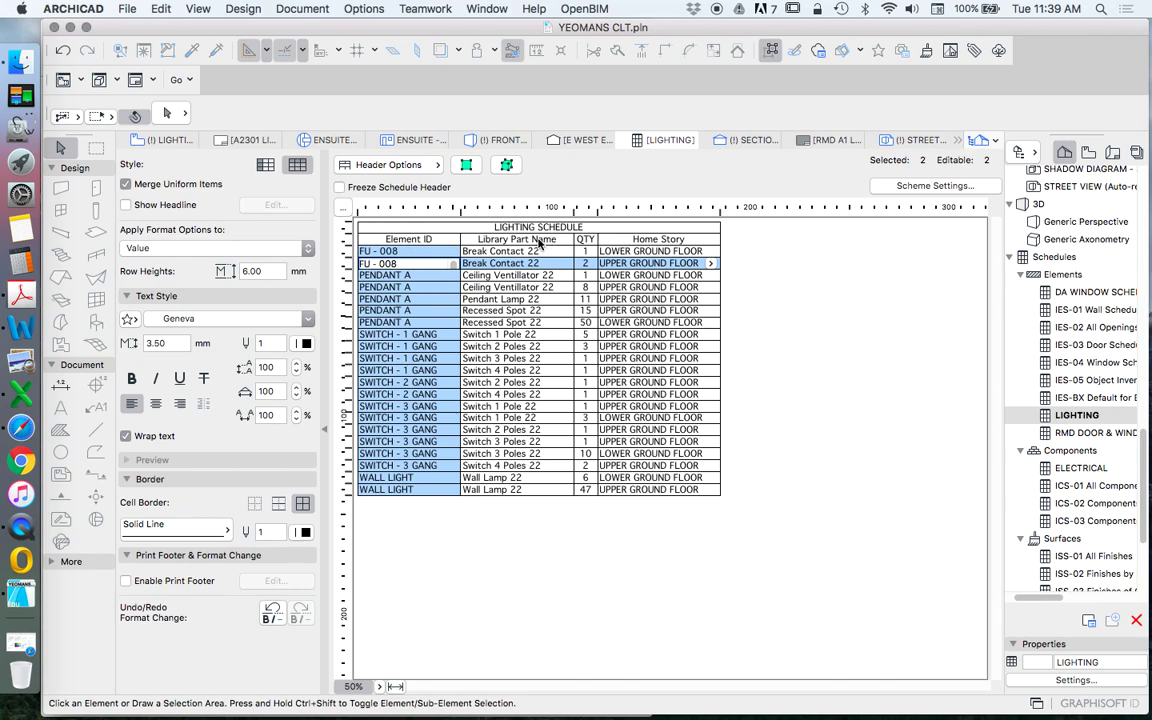
{"action": "left_click", "coordinate": [588, 240]}
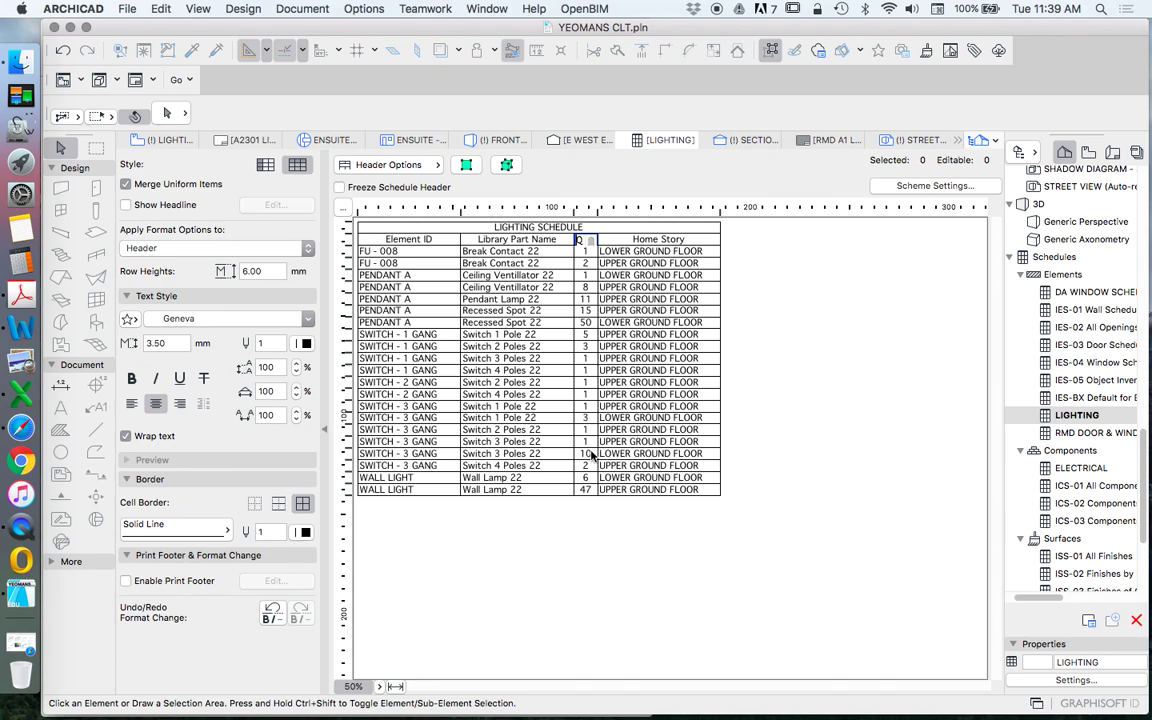
{"action": "left_click", "coordinate": [588, 240]}
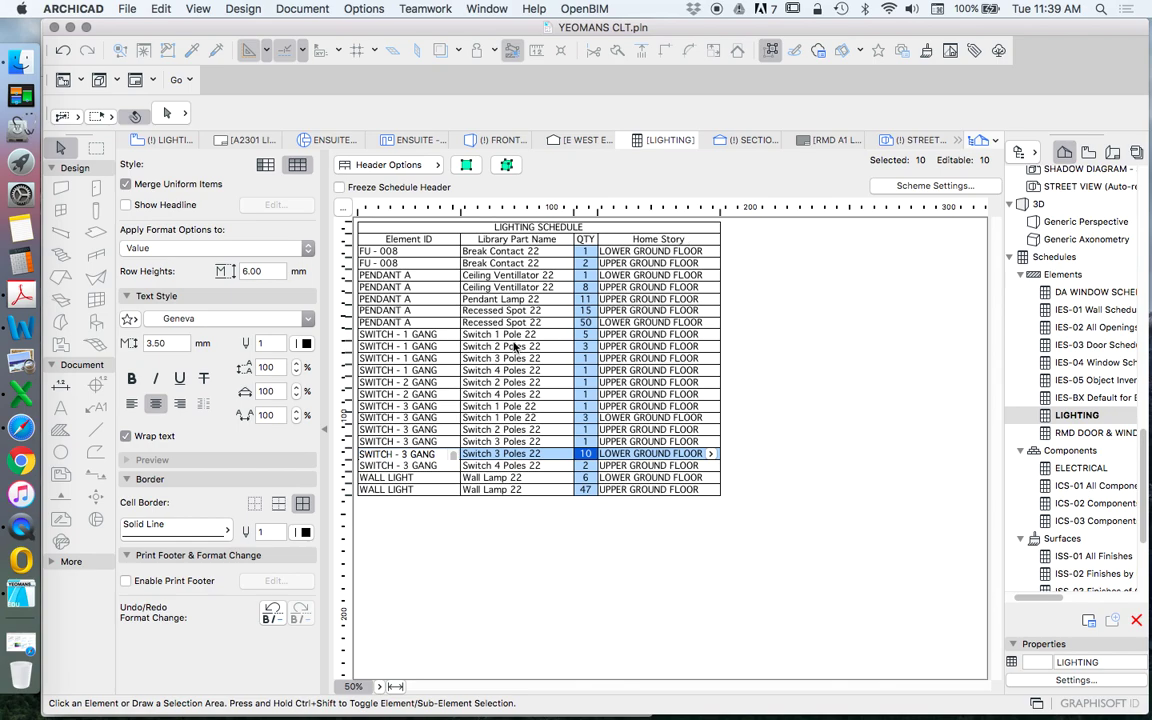
{"action": "left_click", "coordinate": [668, 240]}
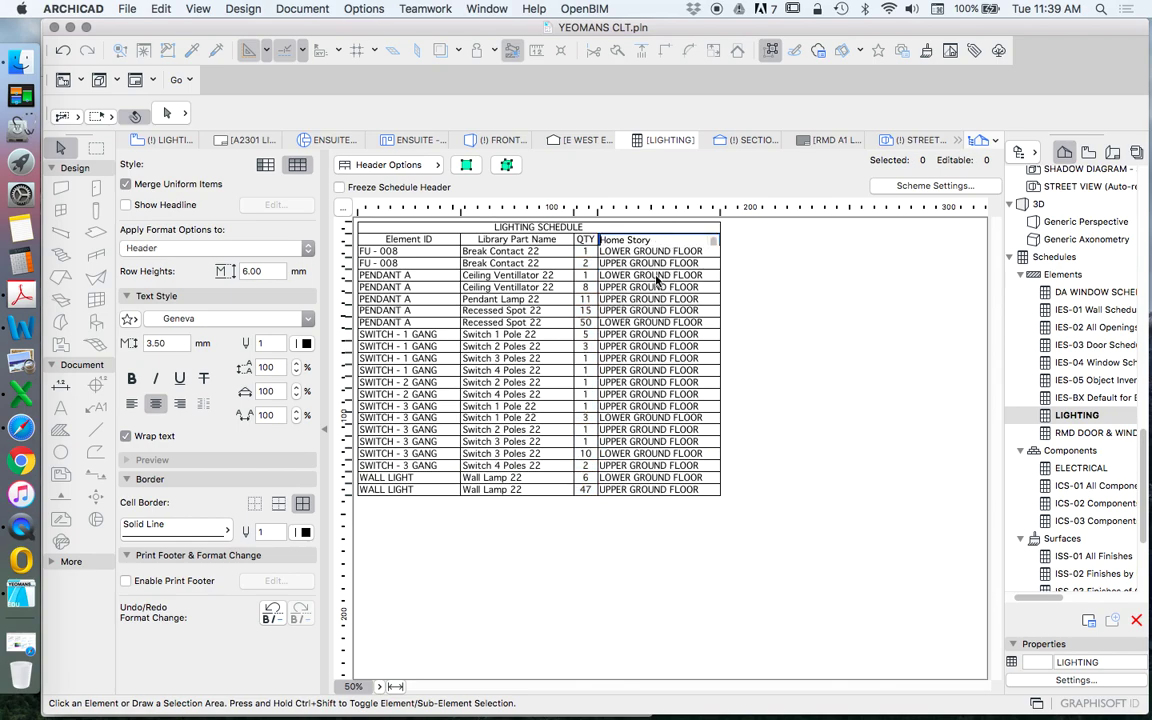
{"action": "left_click", "coordinate": [734, 254]}
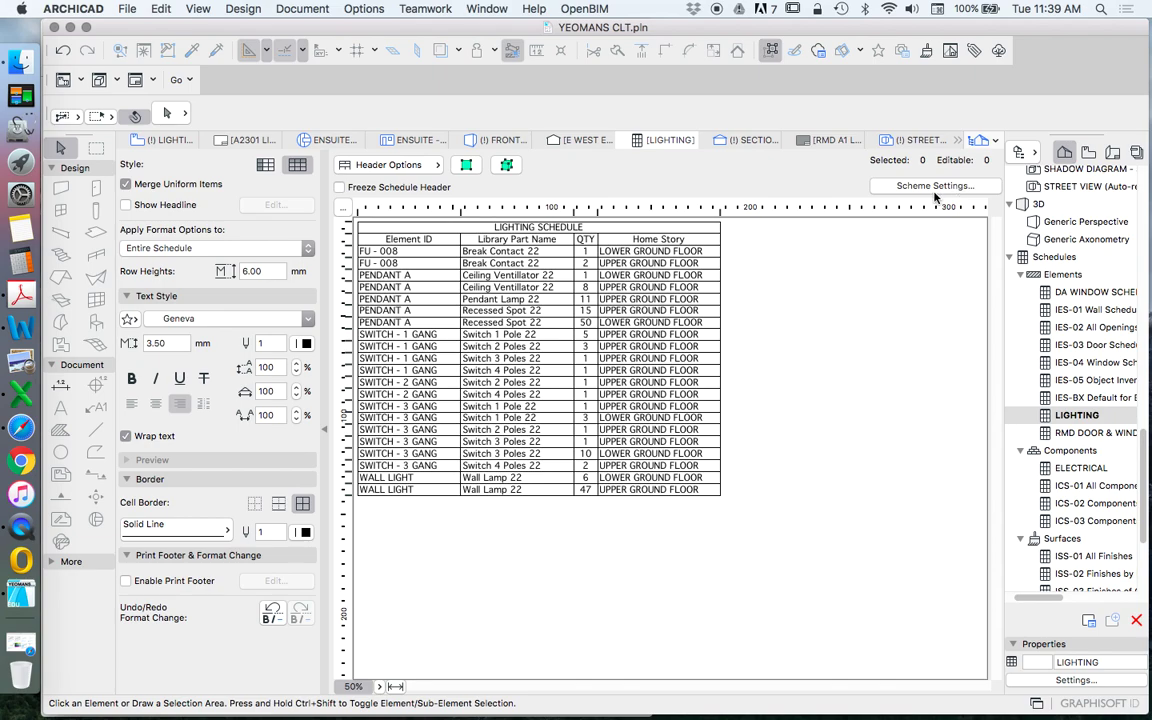
Open the lighting schedule's scheme settings and examine the Lamp and Object element type criteria
{"action": "left_click", "coordinate": [936, 186]}
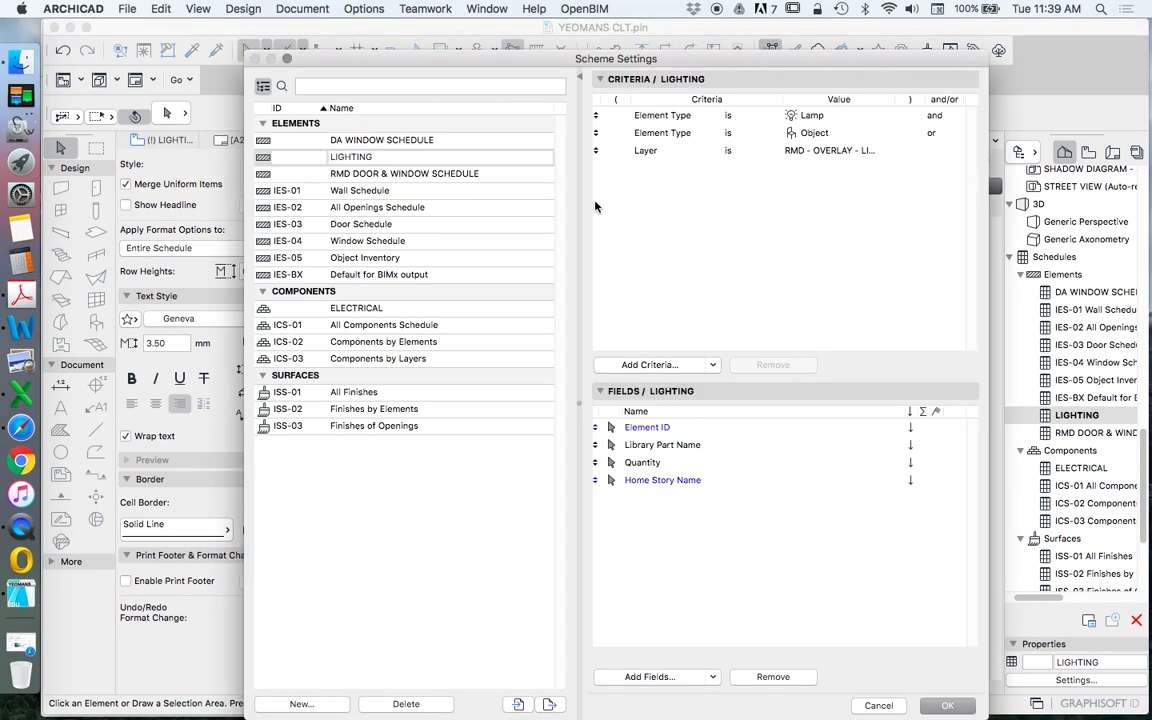
{"action": "left_click_drag", "start_coordinate": [596, 62], "coordinate": [567, 35]}
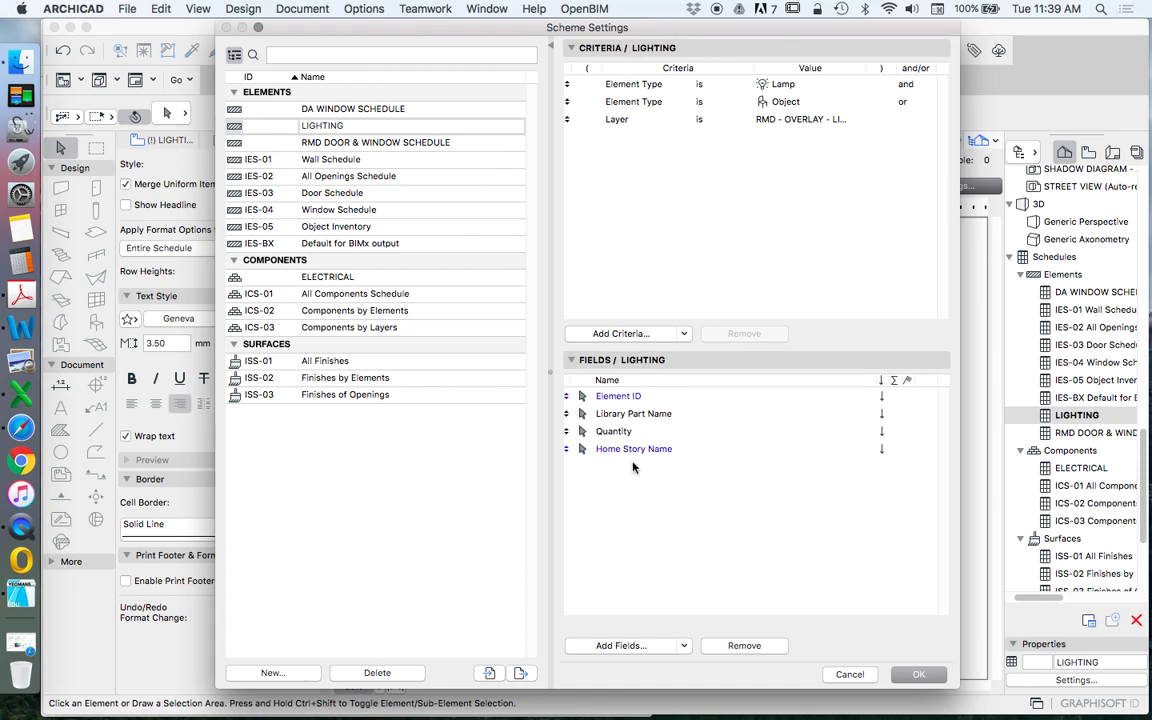
{"action": "left_click", "coordinate": [784, 86]}
{"action": "left_click", "coordinate": [786, 102]}
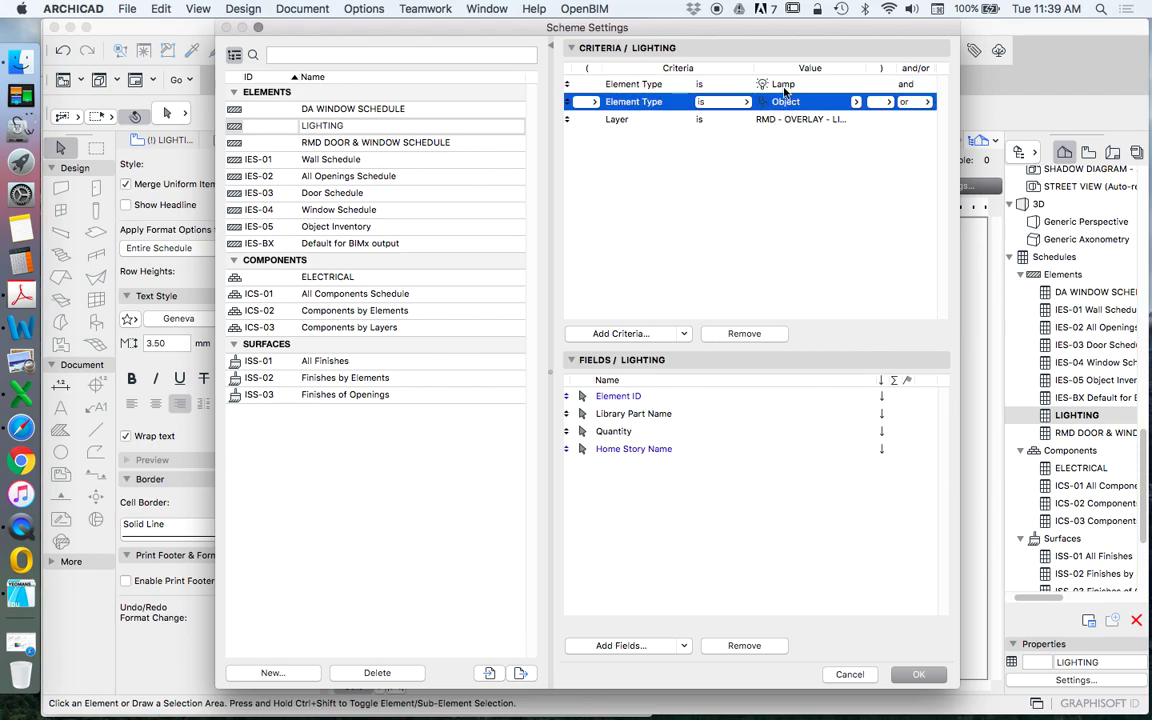
{"action": "left_click_drag", "start_coordinate": [390, 28], "coordinate": [505, 85]}
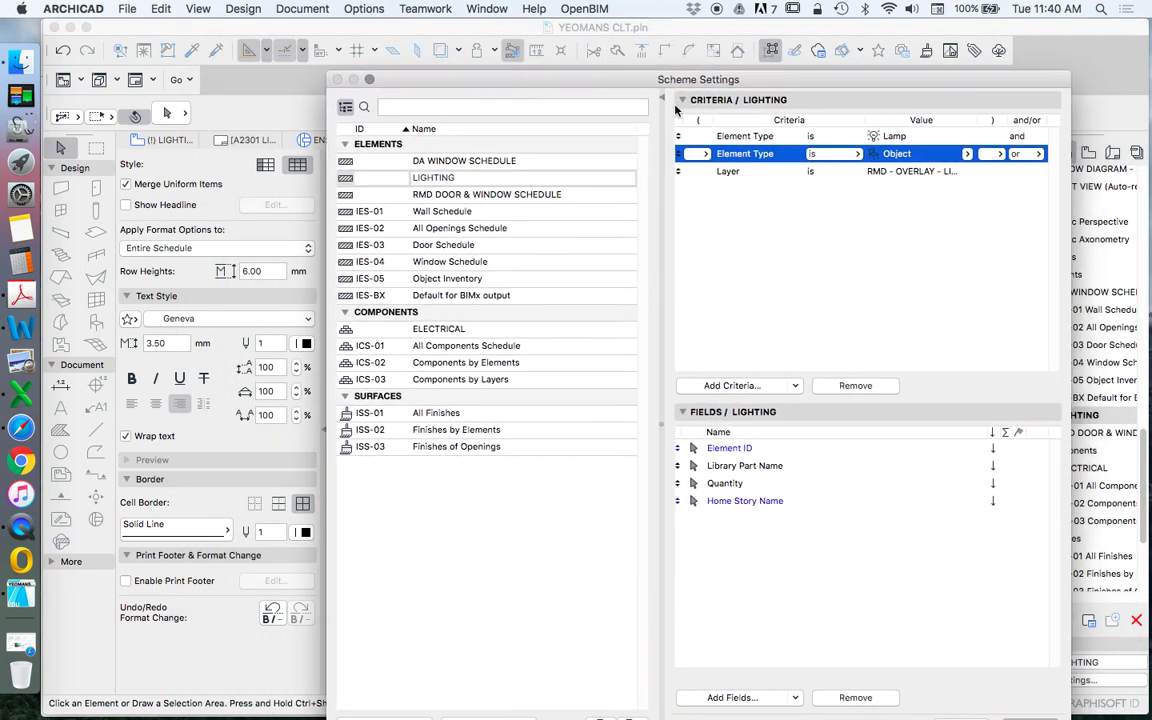
Compare the Lamp and Object criteria and their and/or links with the Layer criterion
{"action": "left_click", "coordinate": [904, 138]}
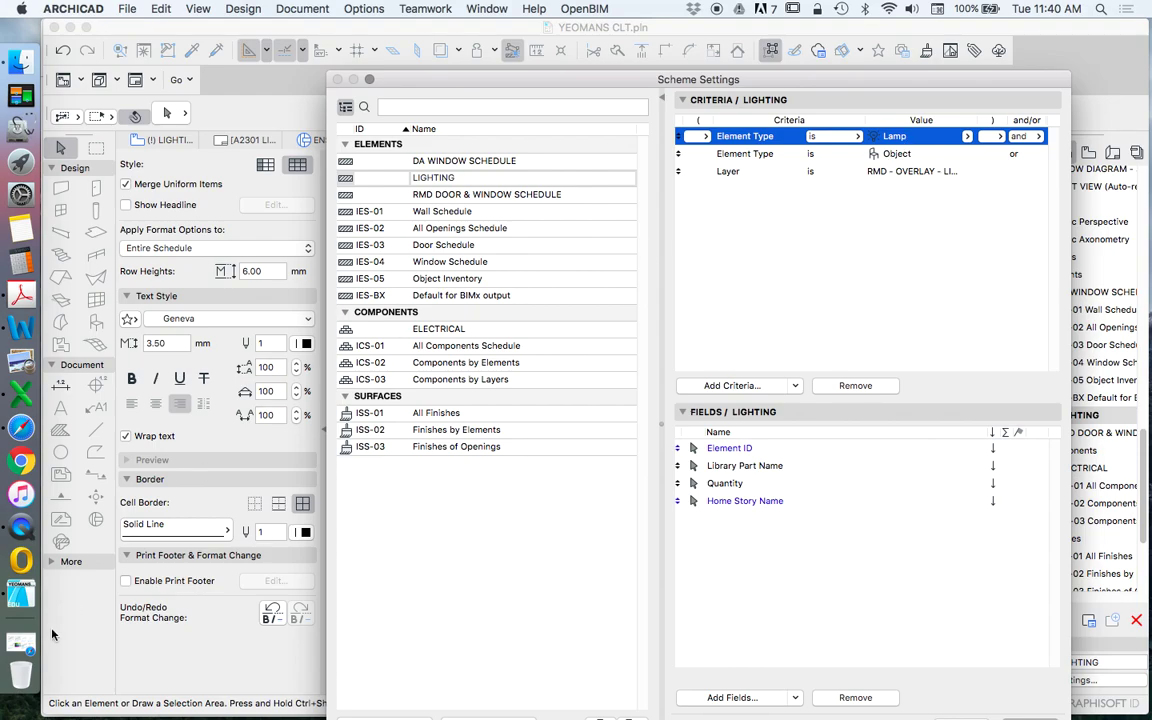
{"action": "left_click", "coordinate": [896, 155]}
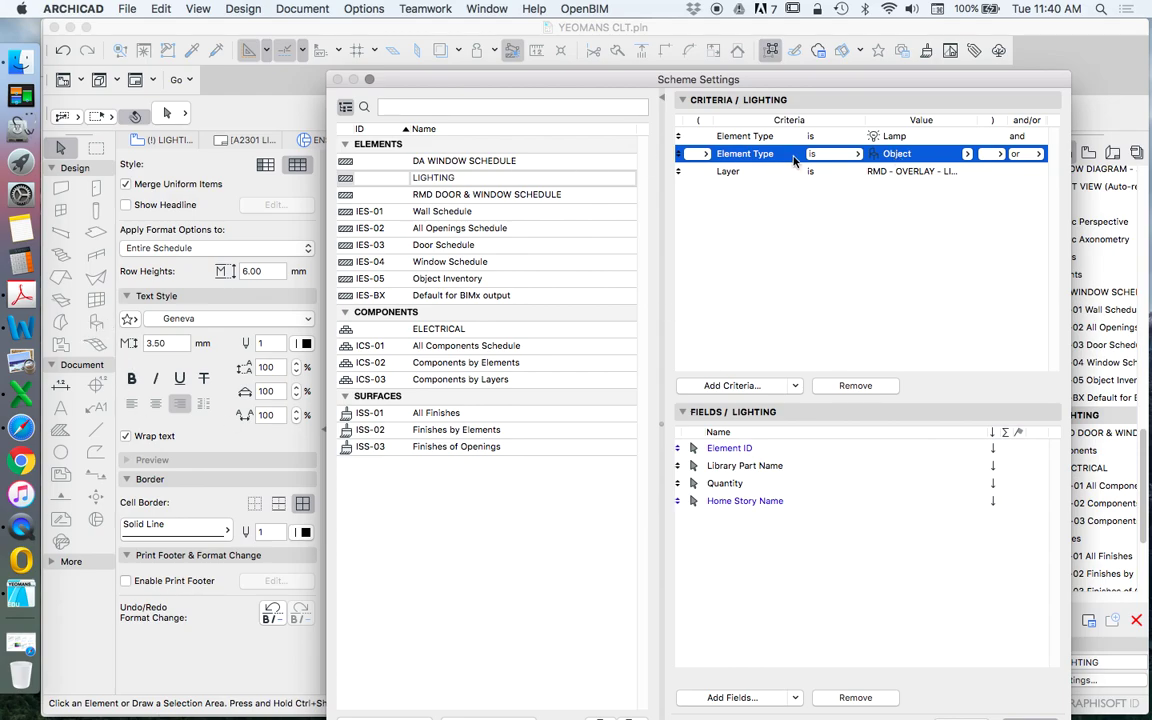
{"action": "left_click", "coordinate": [893, 138]}
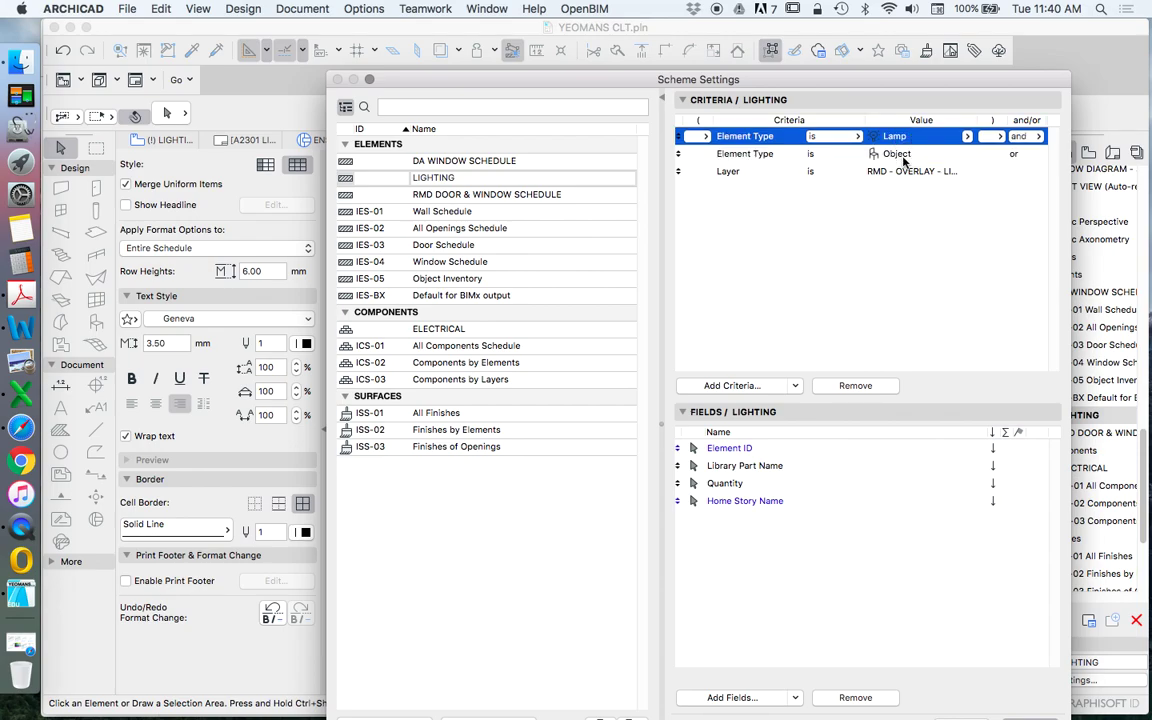
{"action": "left_click", "coordinate": [899, 155]}
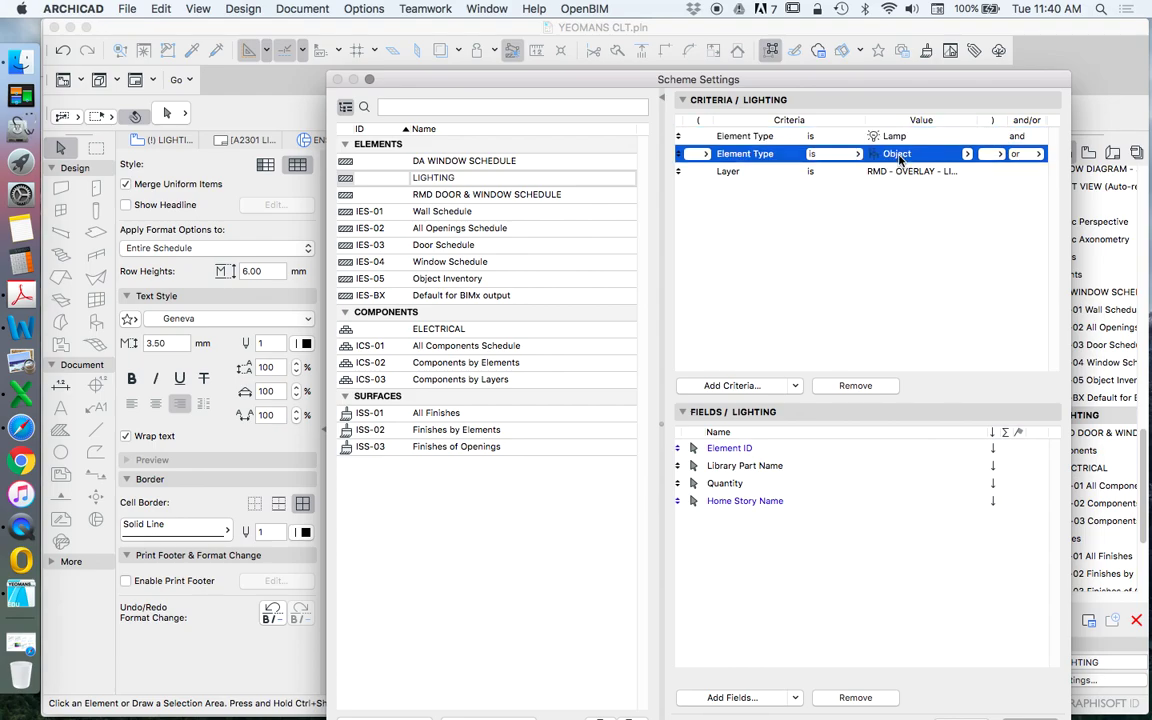
{"action": "left_click", "coordinate": [832, 170]}
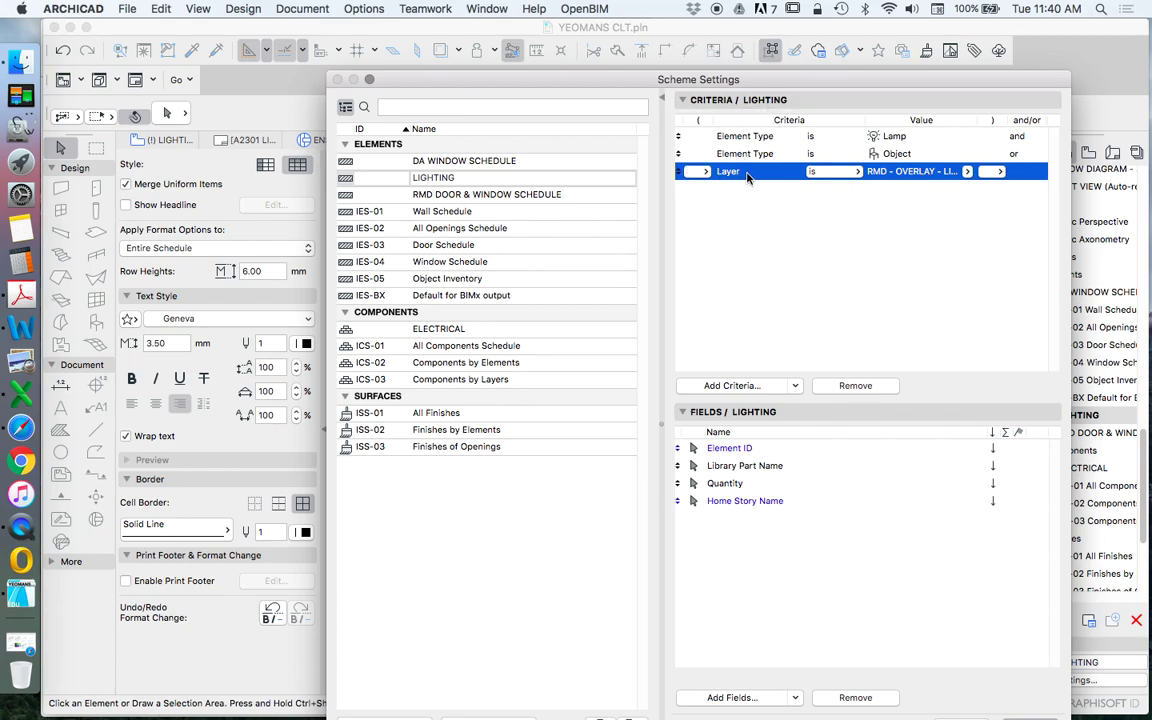
{"action": "left_click", "coordinate": [903, 155]}
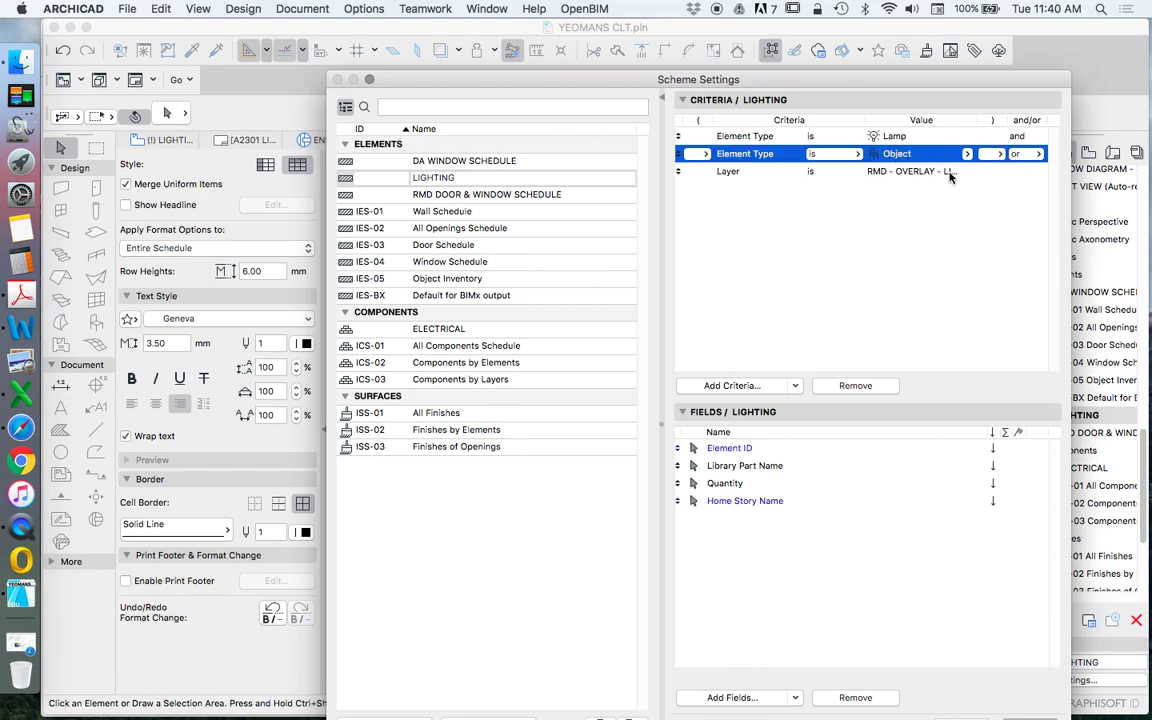
Review the available layers for the Layer criterion and choose RMD - OVERLAY - LIGHTING
{"action": "left_click", "coordinate": [945, 171]}
{"action": "left_click", "coordinate": [967, 172]}
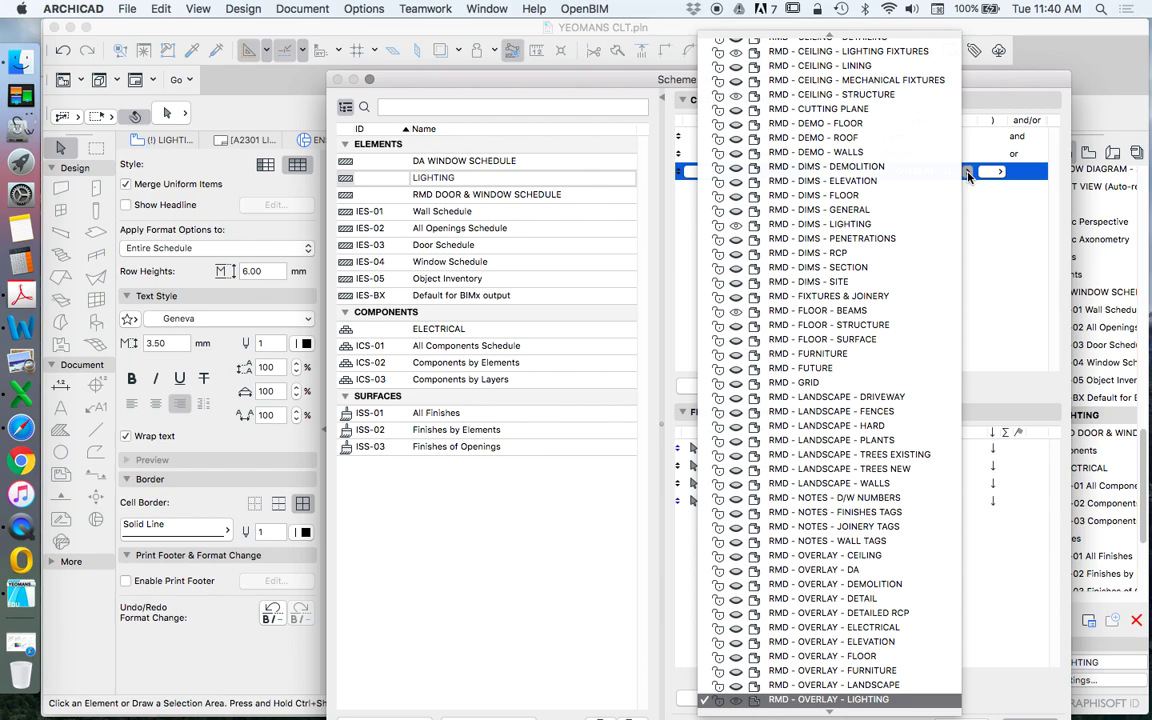
{"action": "scroll", "coordinate": [890, 617], "scroll_direction": "down", "scroll_amount": 3}
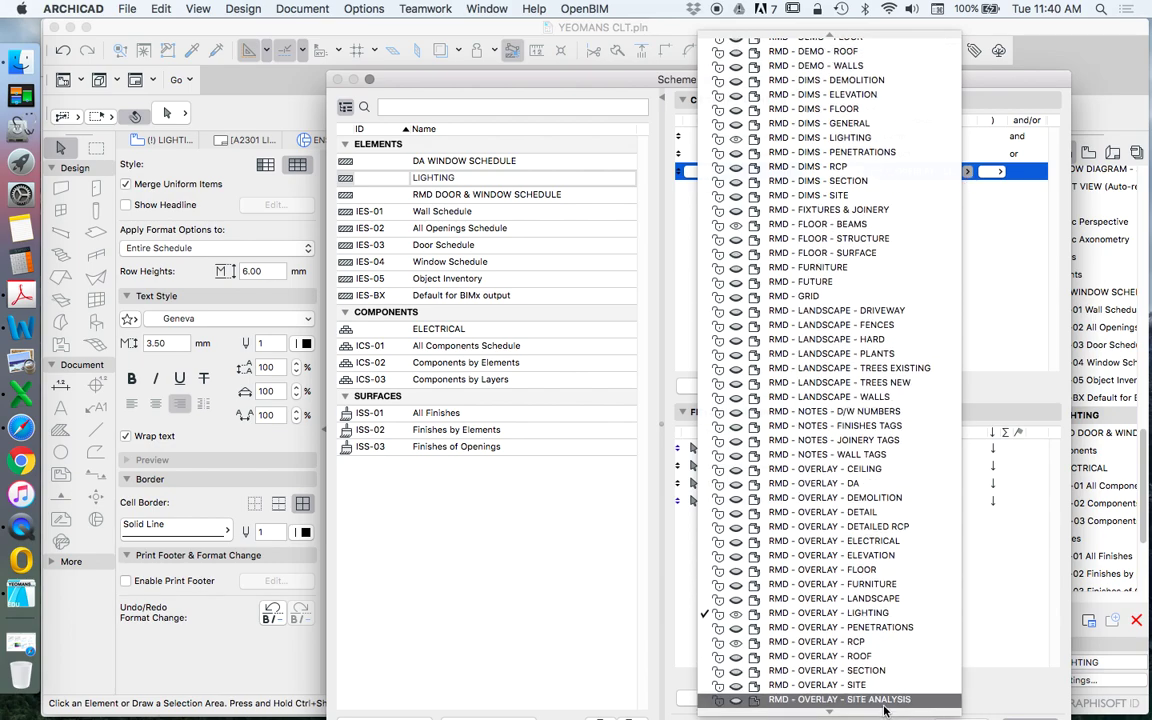
{"action": "left_click", "coordinate": [889, 614]}
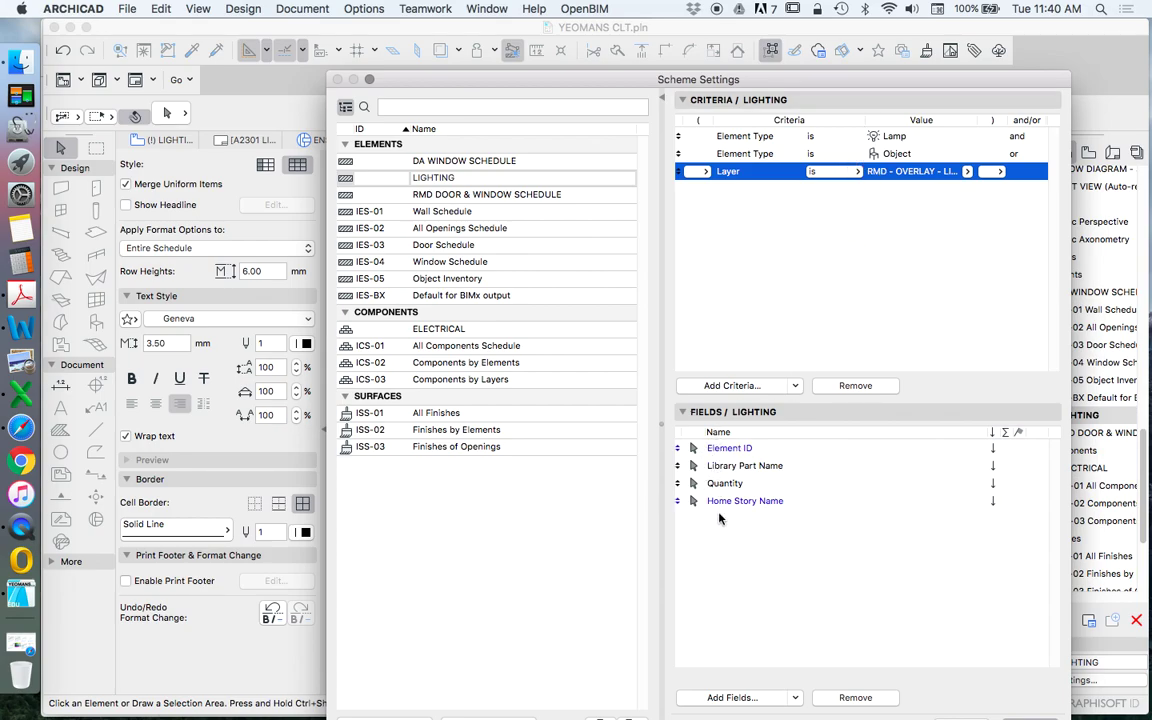
Check the Element ID field among the schedule's fields and close the scheme settings
{"action": "left_click", "coordinate": [742, 449]}
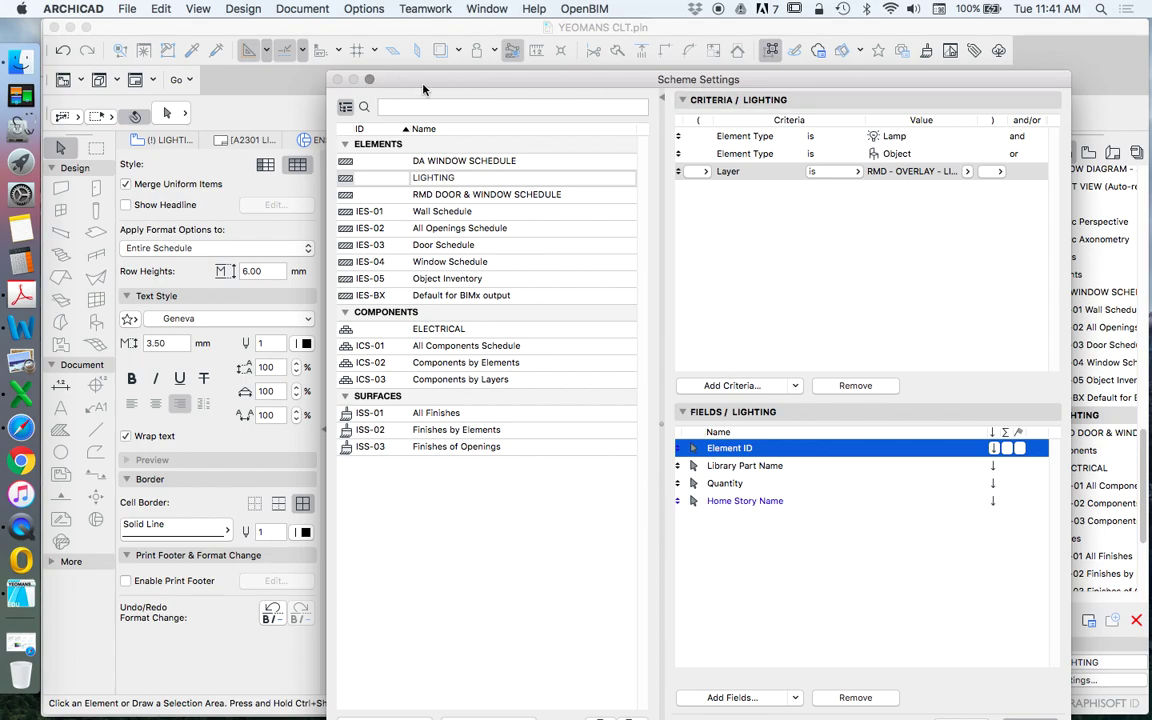
{"action": "left_click_drag", "start_coordinate": [423, 90], "coordinate": [249, 44]}
{"action": "left_click", "coordinate": [868, 651]}
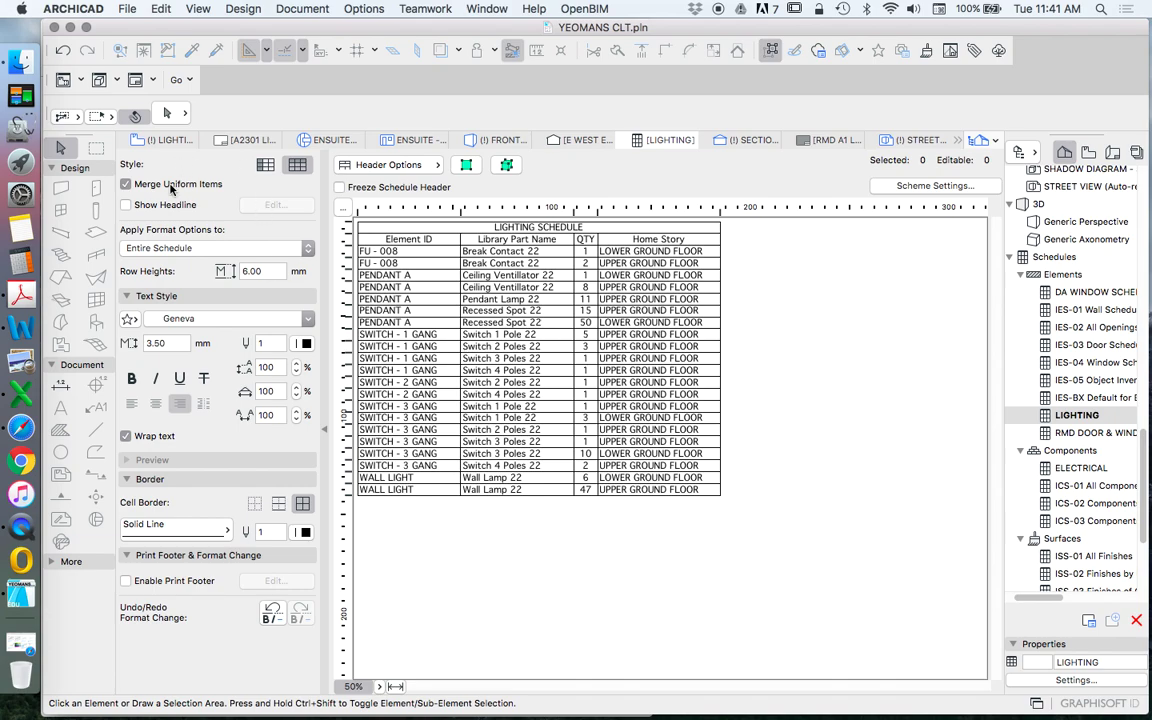
Turn off merging of uniform items in the lighting schedule and look through the individually listed fixtures and switches
{"action": "left_click", "coordinate": [126, 184]}
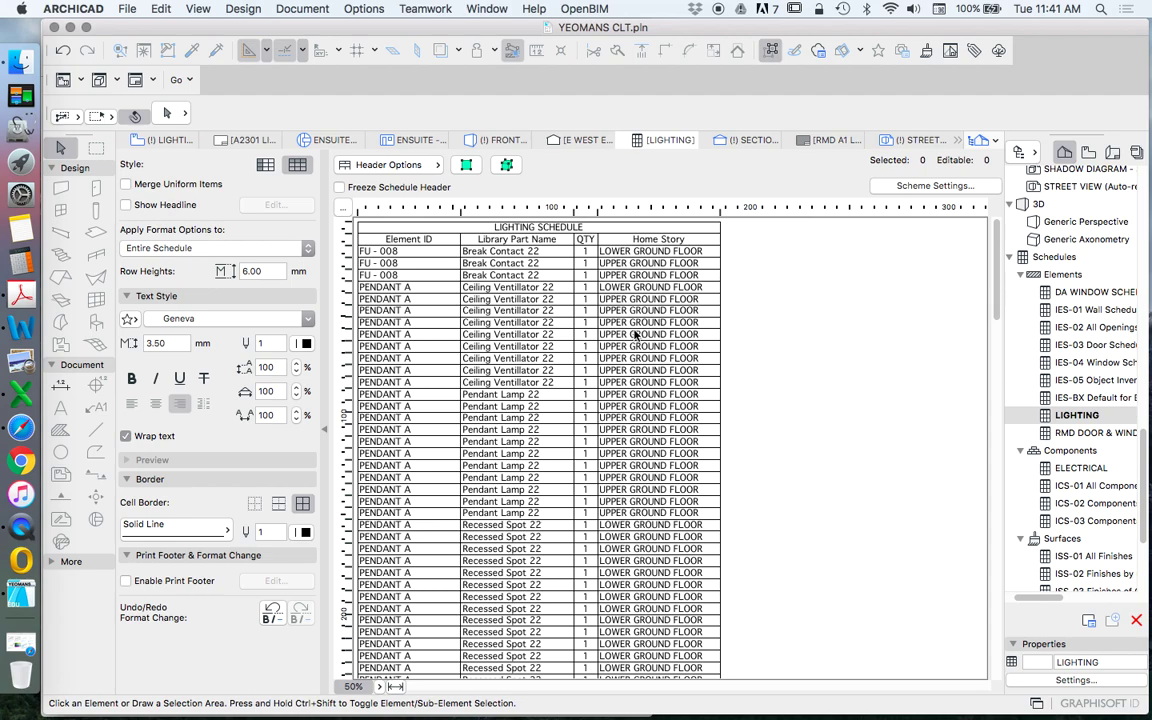
{"action": "scroll", "coordinate": [600, 280], "scroll_direction": "down", "scroll_amount": 3}
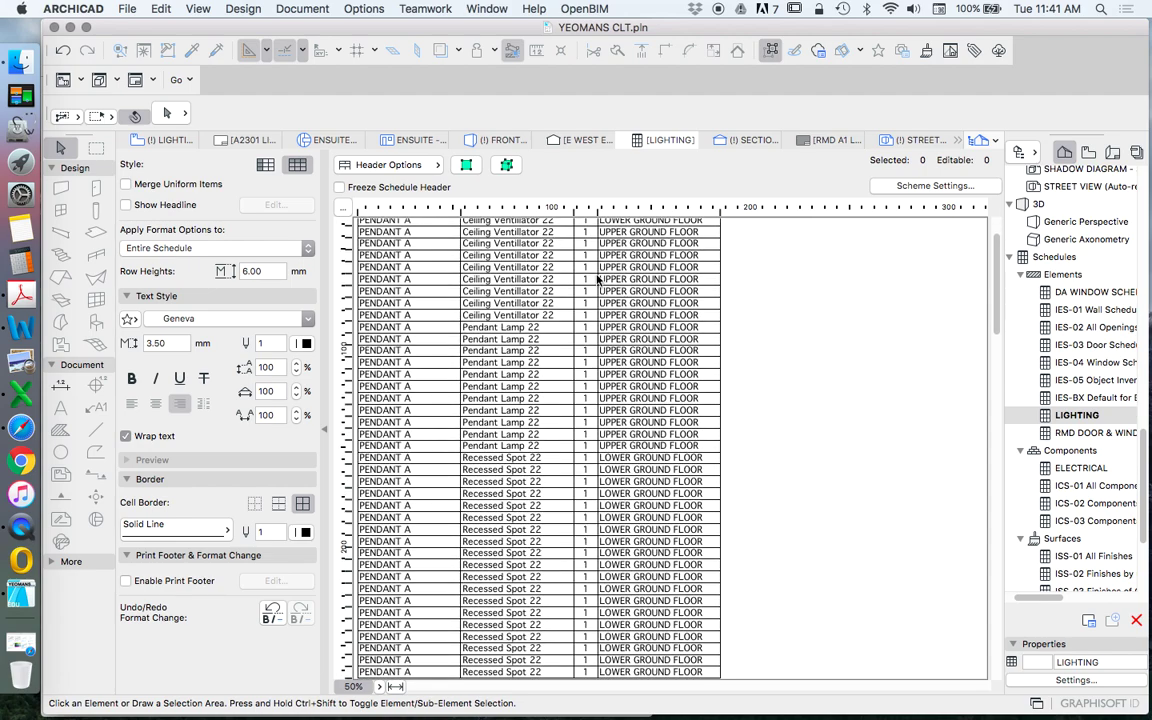
{"action": "scroll", "coordinate": [598, 278], "scroll_direction": "down", "scroll_amount": 10}
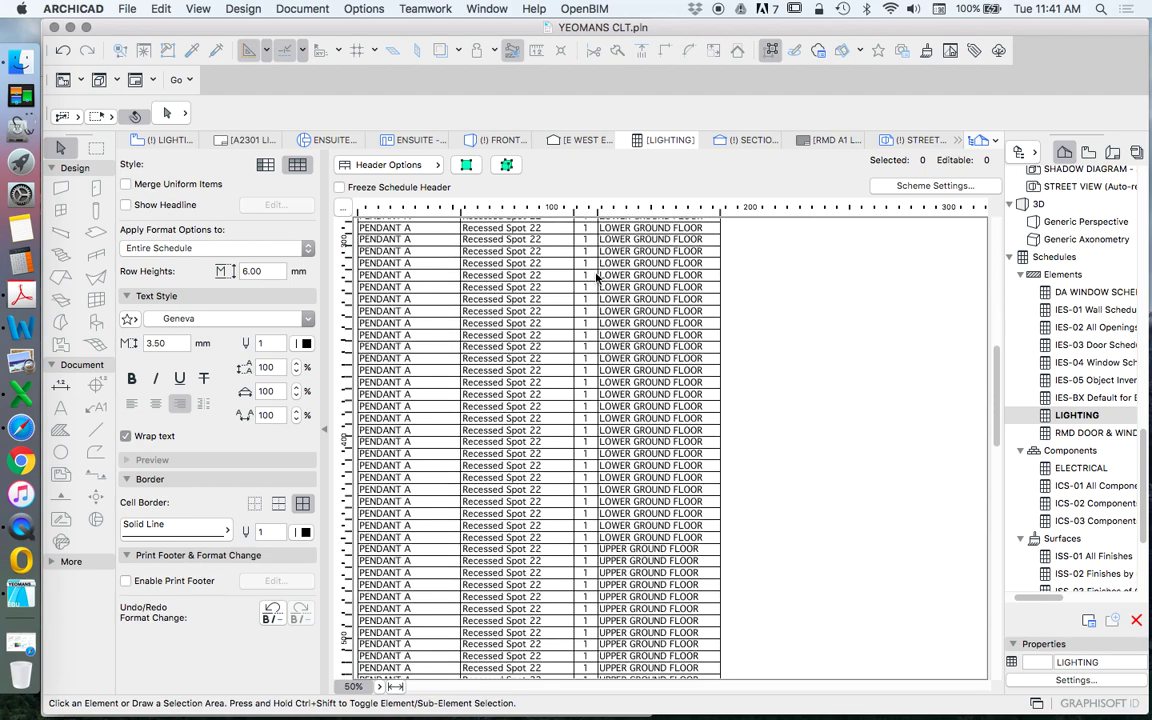
{"action": "scroll", "coordinate": [597, 280], "scroll_direction": "down", "scroll_amount": 12}
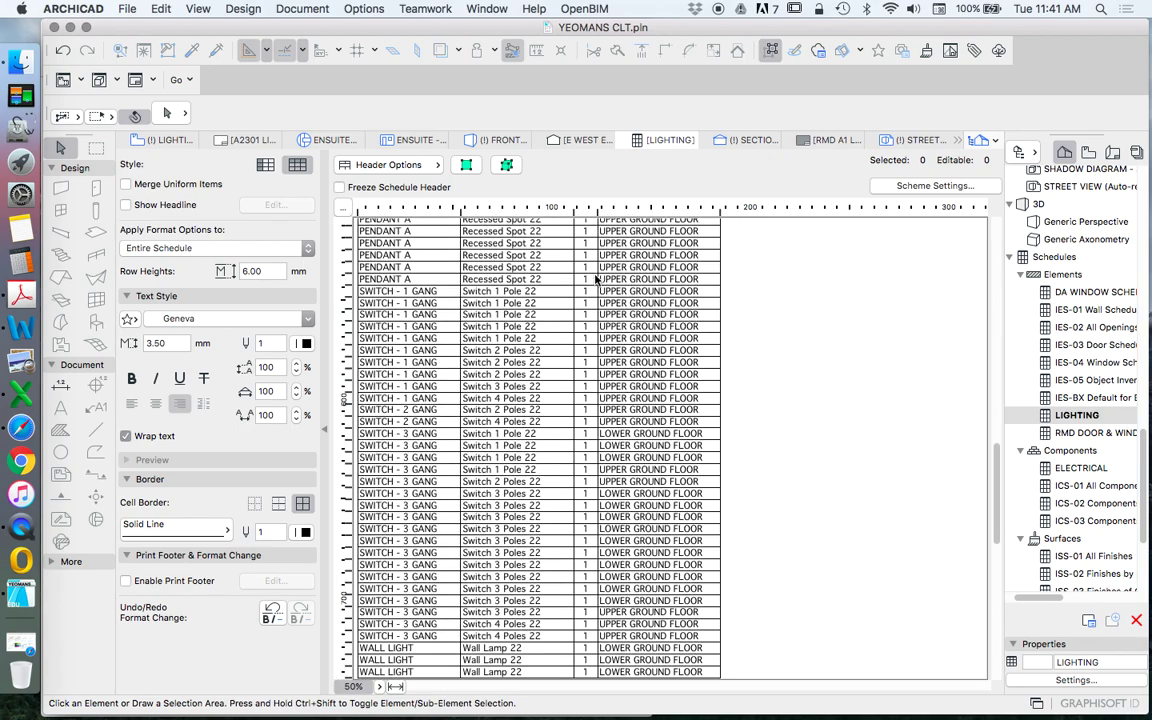
Look through the rest of the individually listed fixtures and turn merging of uniform items back on
{"action": "scroll", "coordinate": [578, 350], "scroll_direction": "down", "scroll_amount": 12}
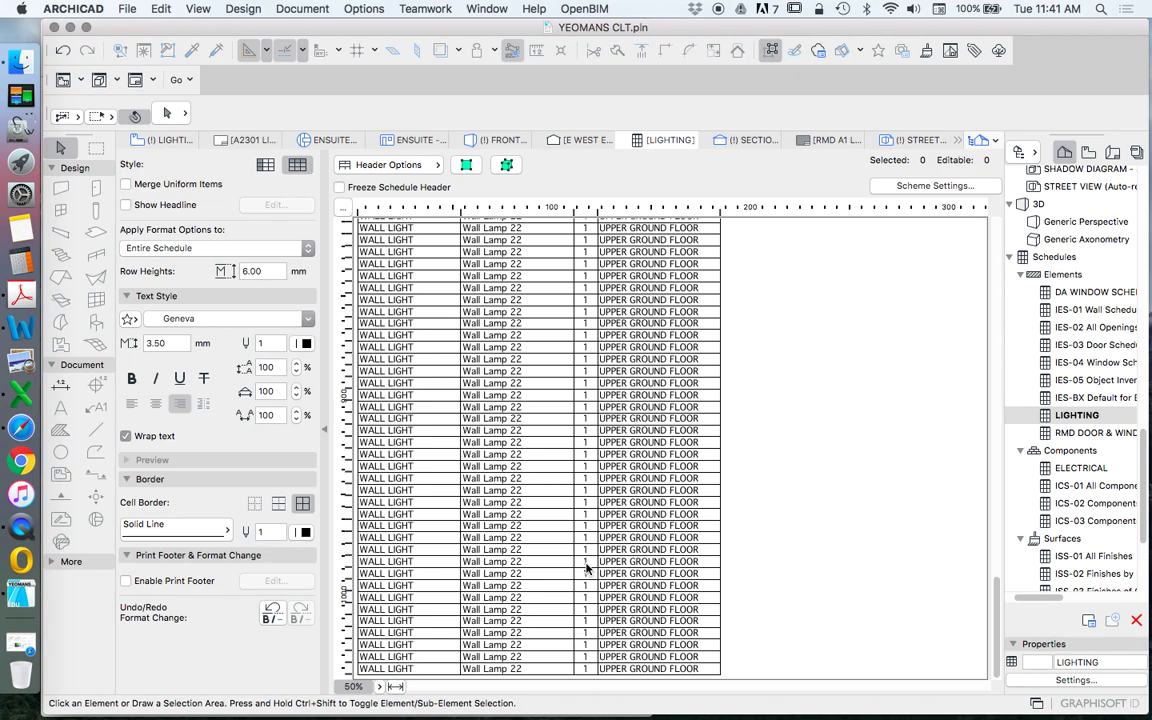
{"action": "scroll", "coordinate": [584, 556], "scroll_direction": "up", "scroll_amount": 5}
{"action": "scroll", "coordinate": [584, 556], "scroll_direction": "up", "scroll_amount": 15}
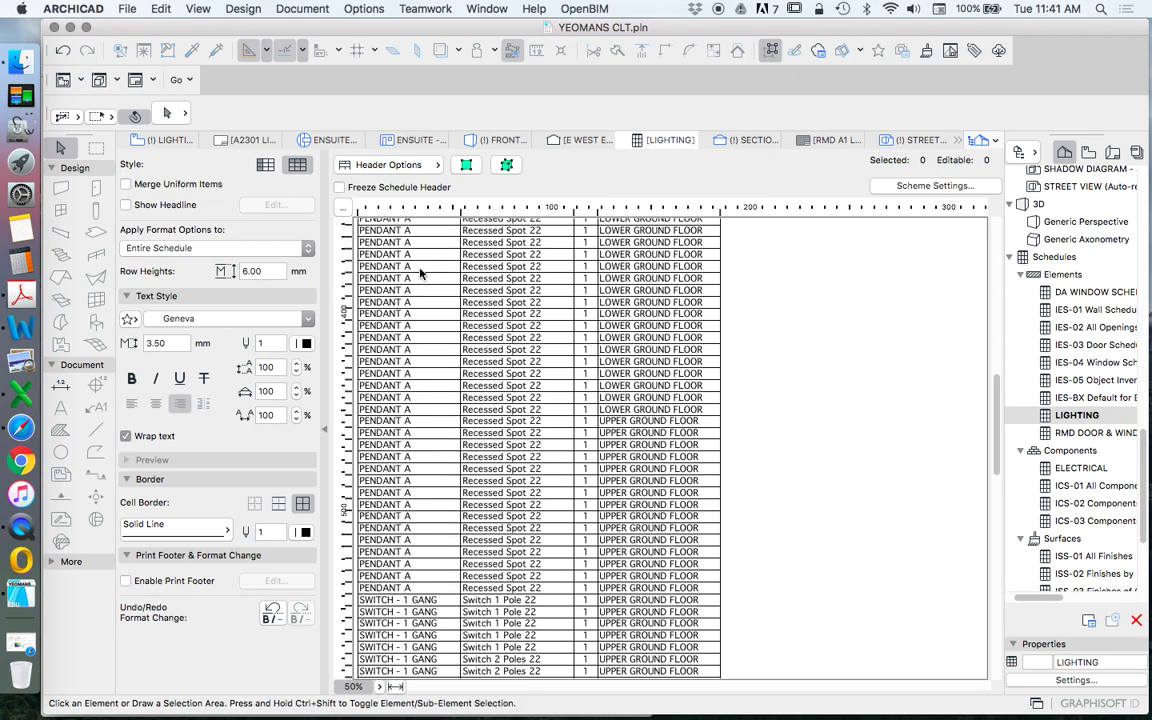
{"action": "scroll", "coordinate": [415, 354], "scroll_direction": "up", "scroll_amount": 15}
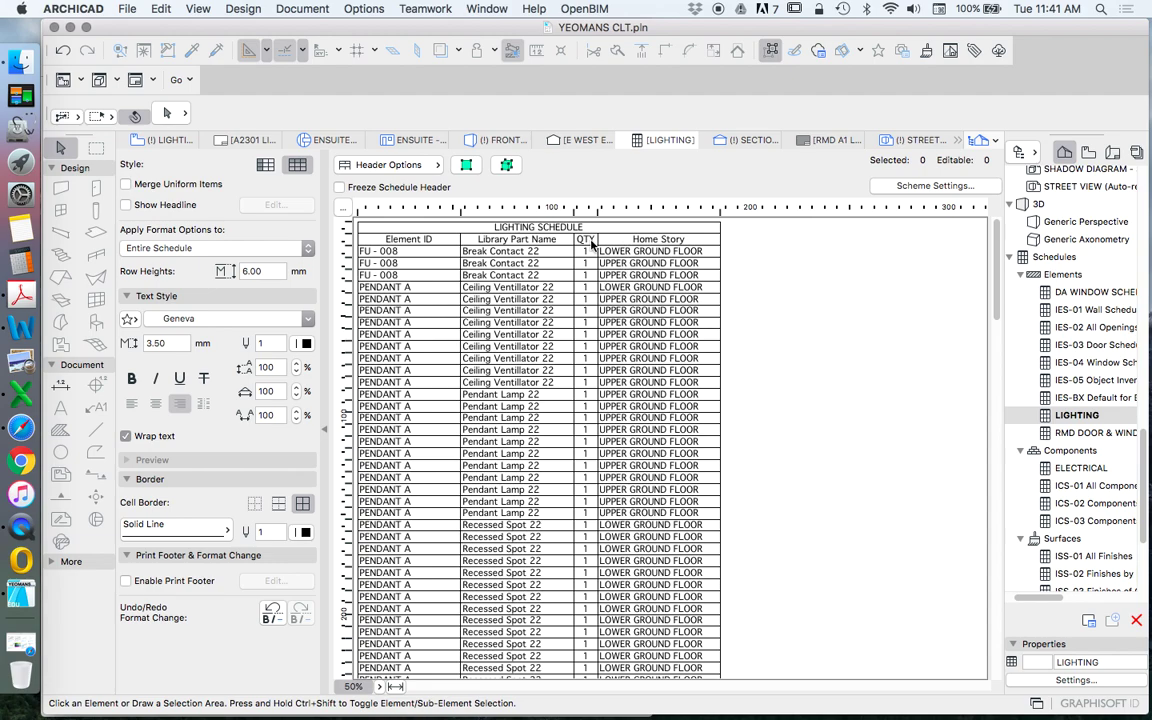
{"action": "left_click", "coordinate": [127, 184]}
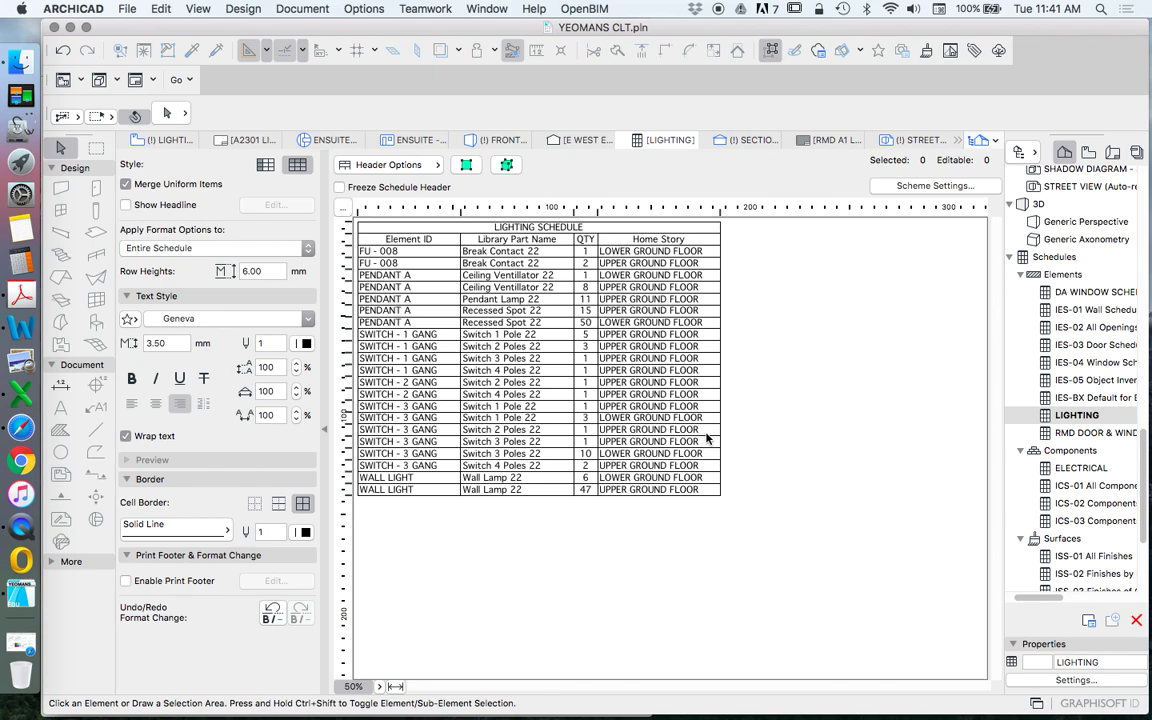
Compare the Element IDs of the Ceiling Ventilator 22, Pendant Lamp 22 and Recessed Spot 22 rows with their library part names
{"action": "left_click", "coordinate": [396, 277]}
{"action": "left_click", "coordinate": [405, 287]}
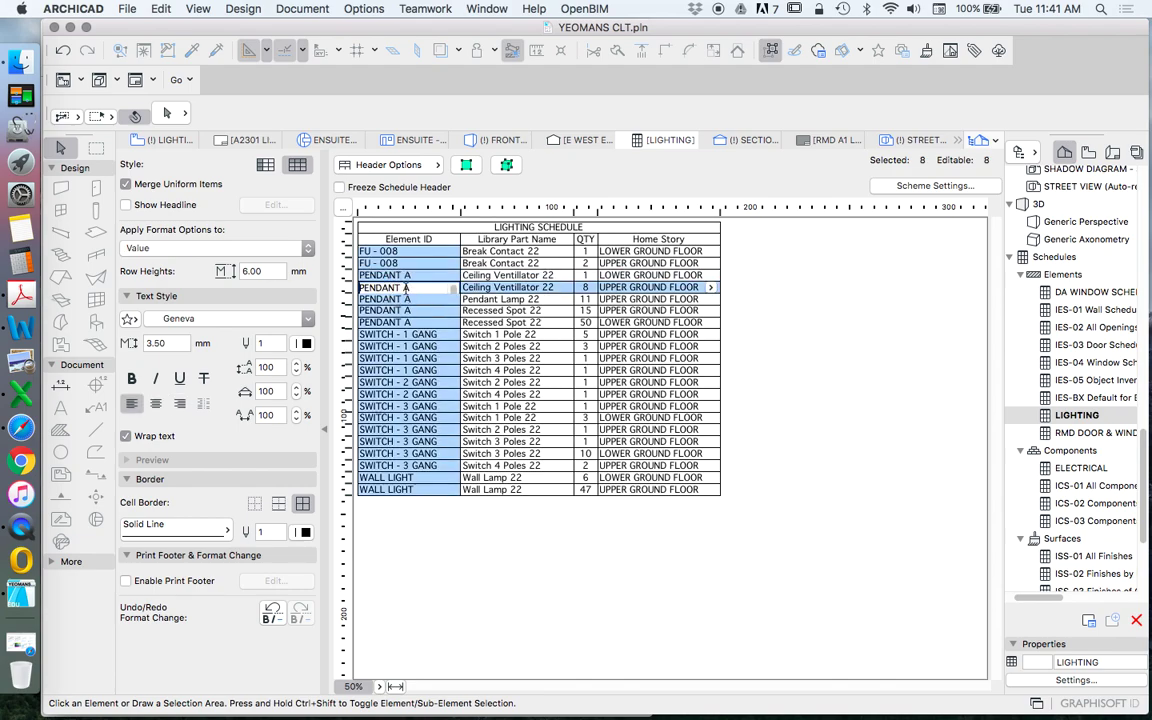
{"action": "key", "text": "Down"}
{"action": "key", "text": "Down"}
{"action": "key", "text": "Down"}
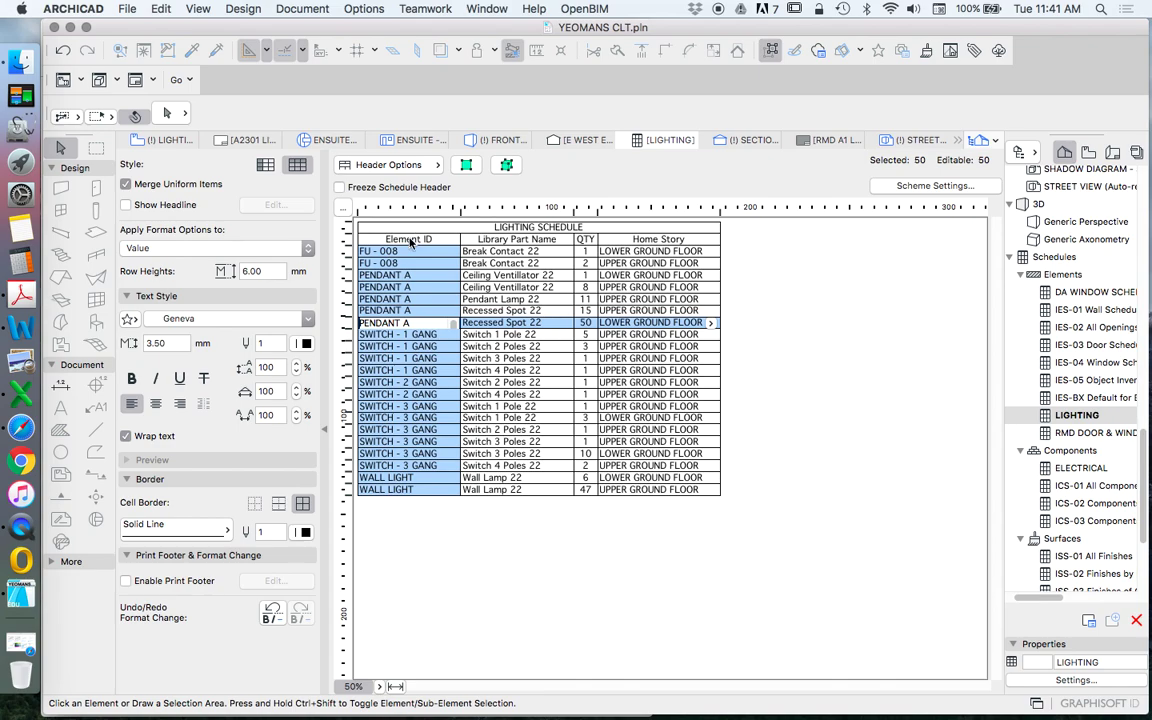
{"action": "left_click", "coordinate": [506, 287]}
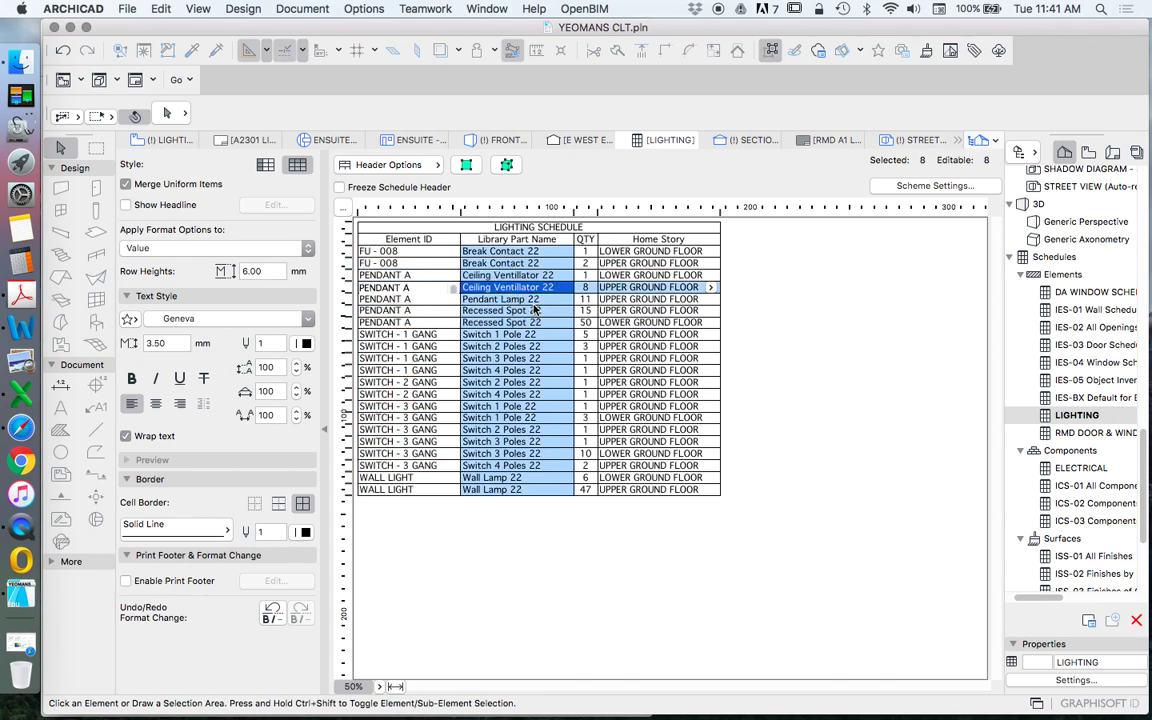
{"action": "left_click", "coordinate": [521, 303]}
{"action": "left_click", "coordinate": [521, 310]}
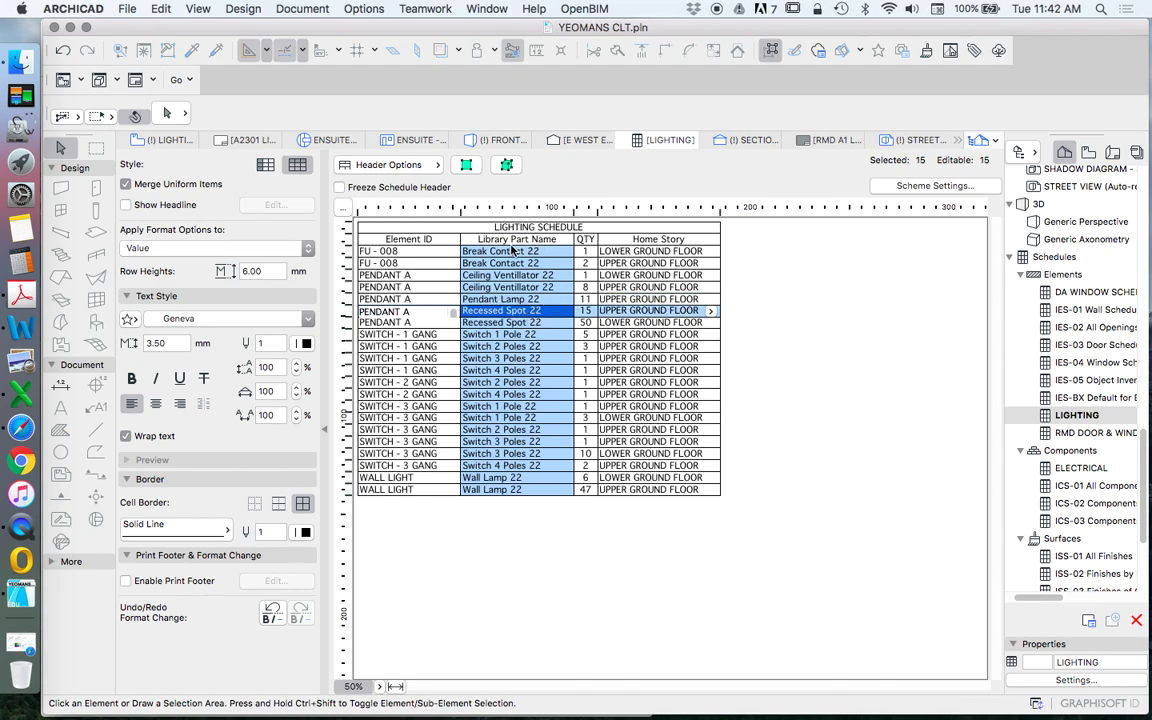
{"action": "left_click", "coordinate": [379, 284]}
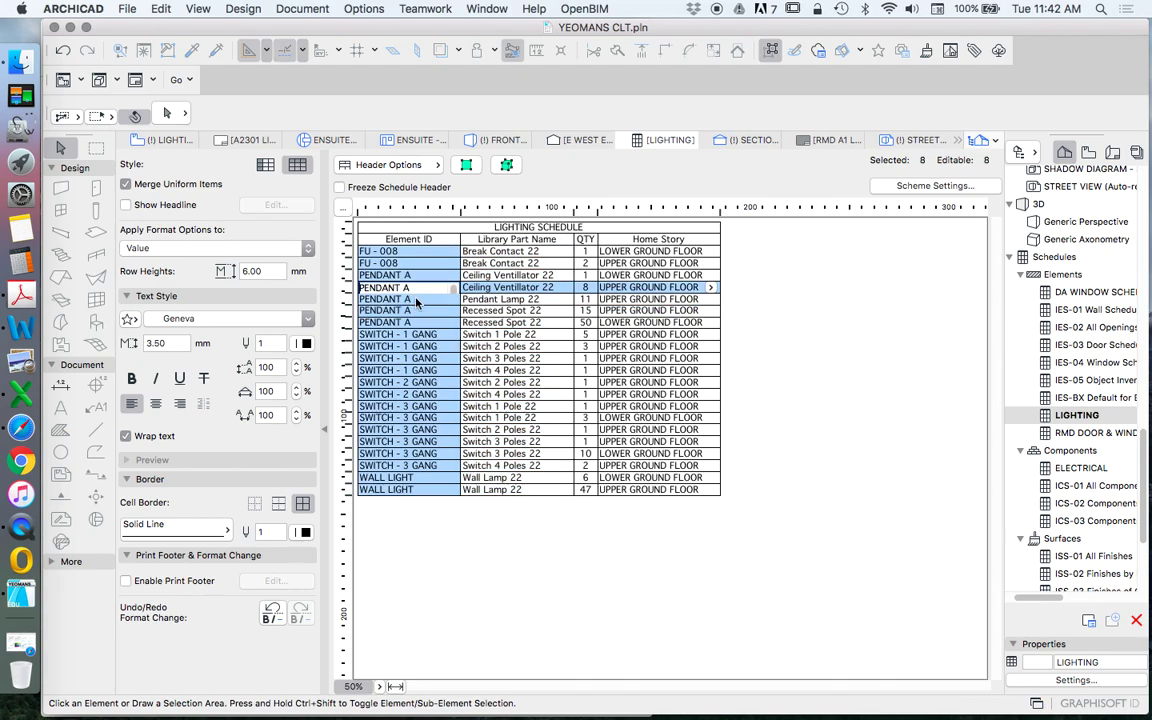
{"action": "left_click", "coordinate": [380, 311]}
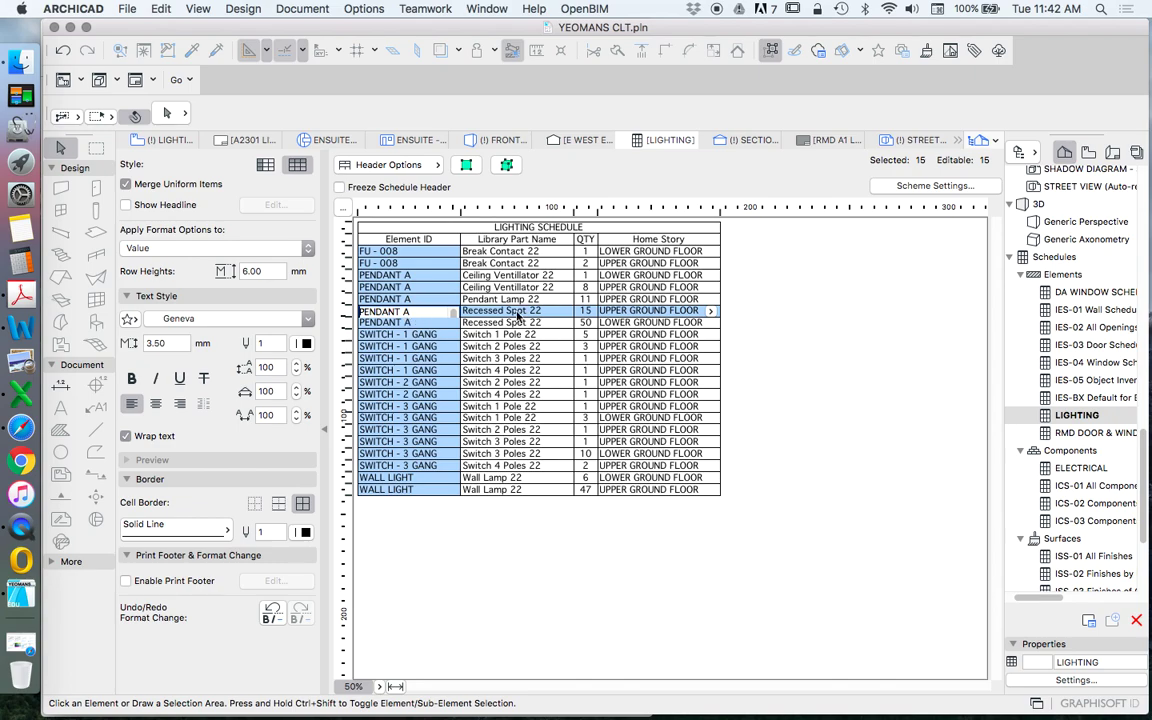
{"action": "left_click", "coordinate": [531, 299]}
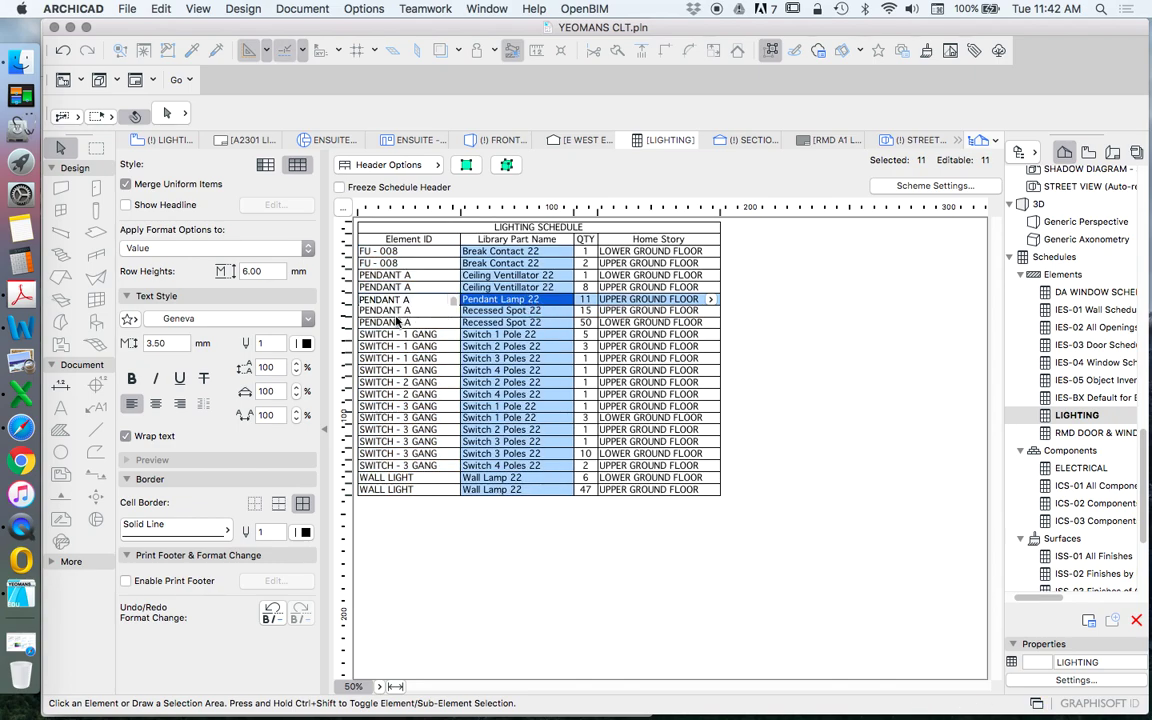
{"action": "left_click", "coordinate": [414, 312]}
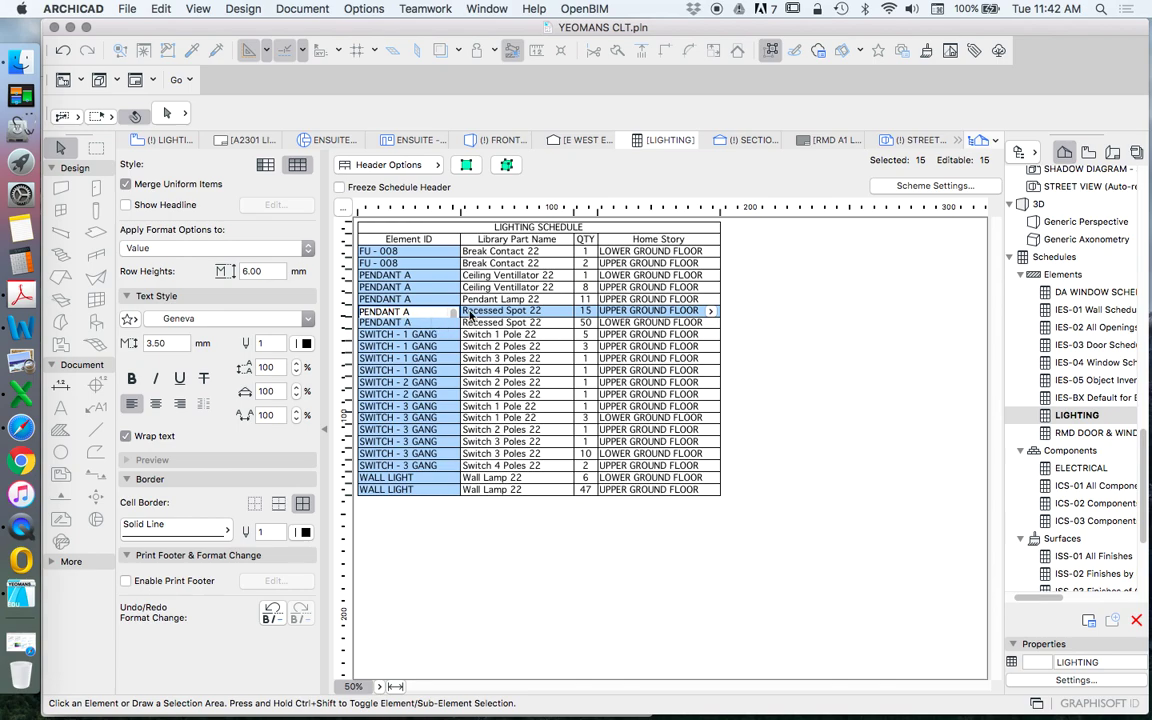
{"action": "left_click", "coordinate": [505, 287]}
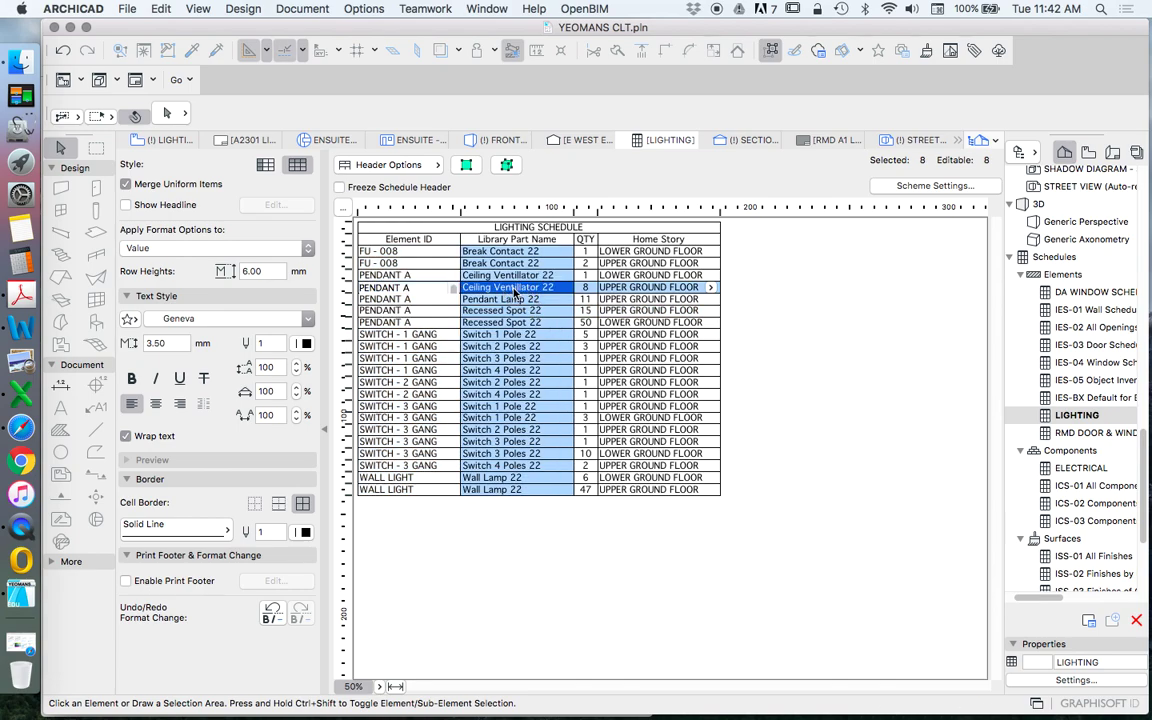
Examine the home story, quantity and other cells of the upper ground floor Ceiling Ventilator 22 row
{"action": "left_click", "coordinate": [630, 289]}
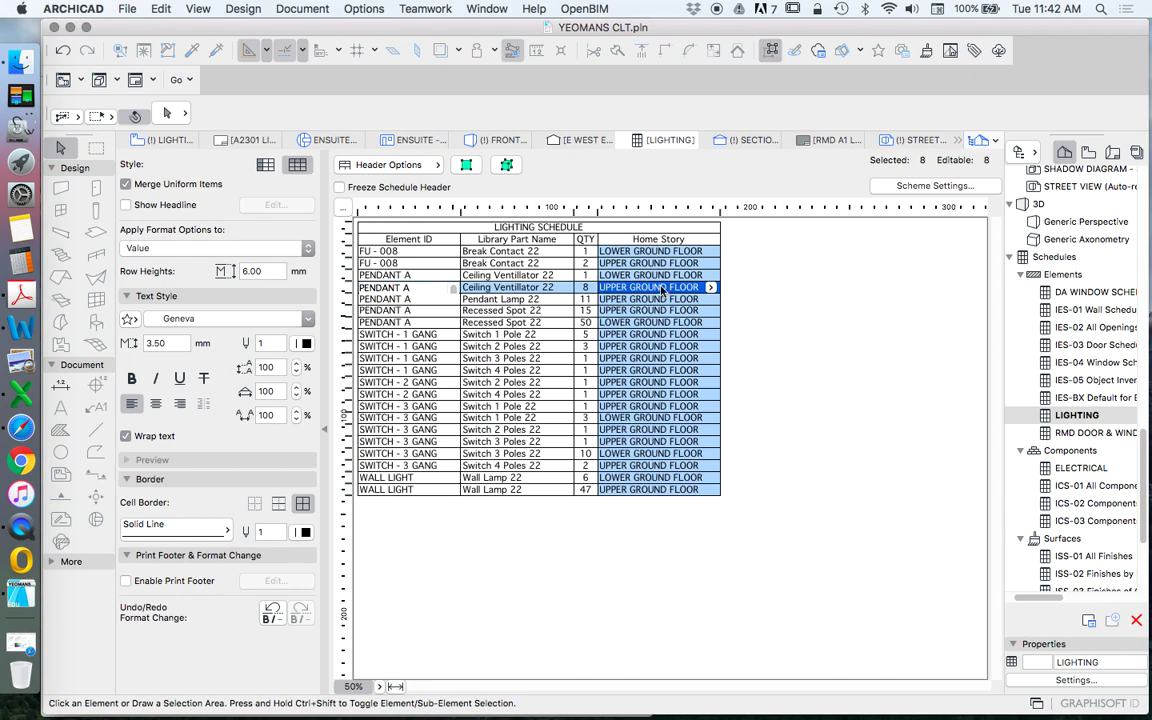
{"action": "key", "text": "Tab"}
{"action": "key", "text": "Tab"}
{"action": "key", "text": "Tab"}
{"action": "key", "text": "Tab"}
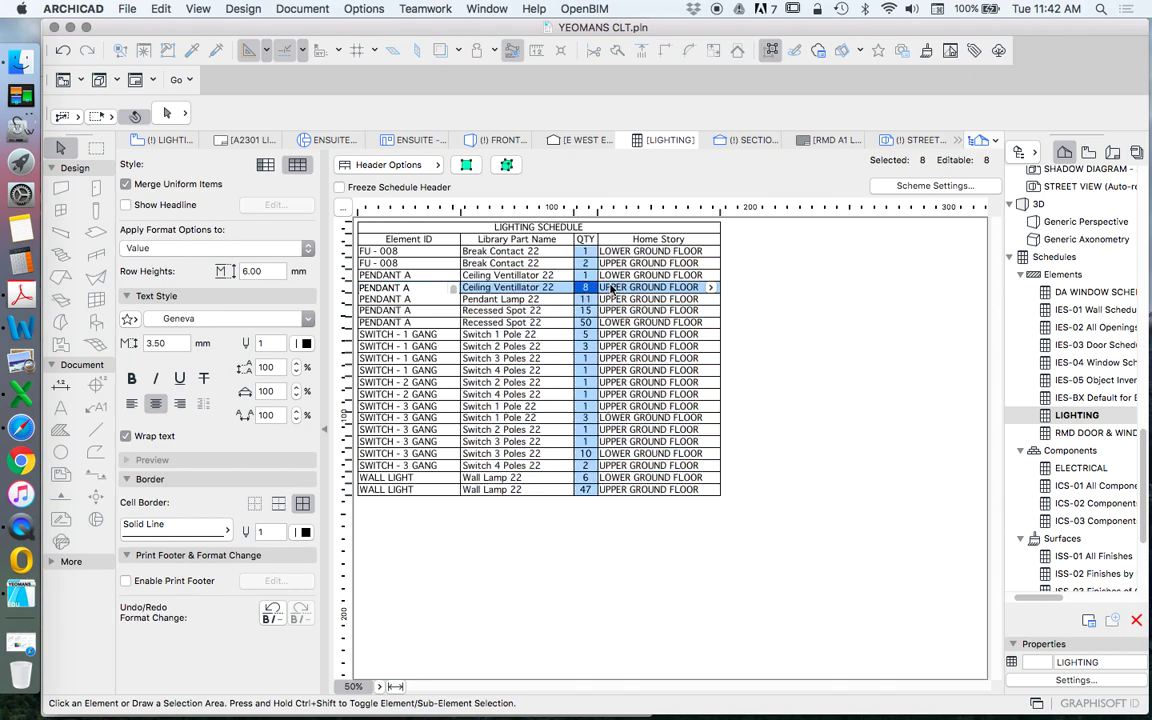
{"action": "key", "text": "Tab"}
{"action": "key", "text": "Tab"}
Set the Element ID of both Ceiling Ventilator 22 rows to CEILING FAN
{"action": "left_click", "coordinate": [373, 288]}
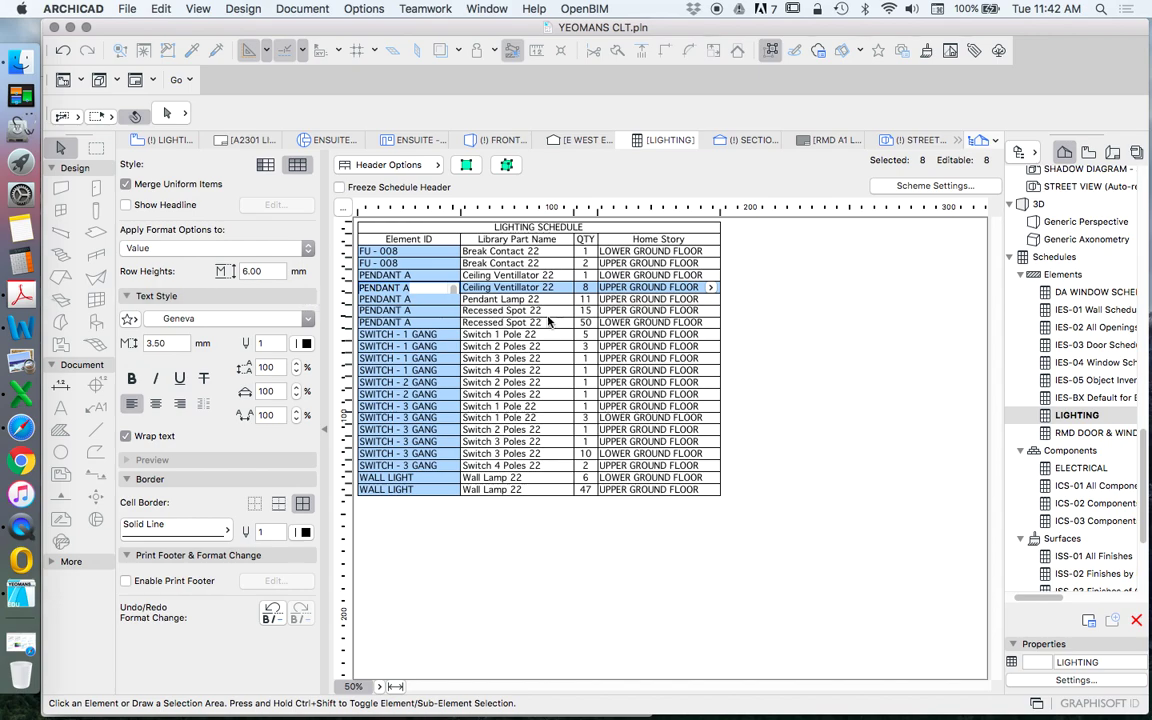
{"action": "left_click", "coordinate": [431, 288]}
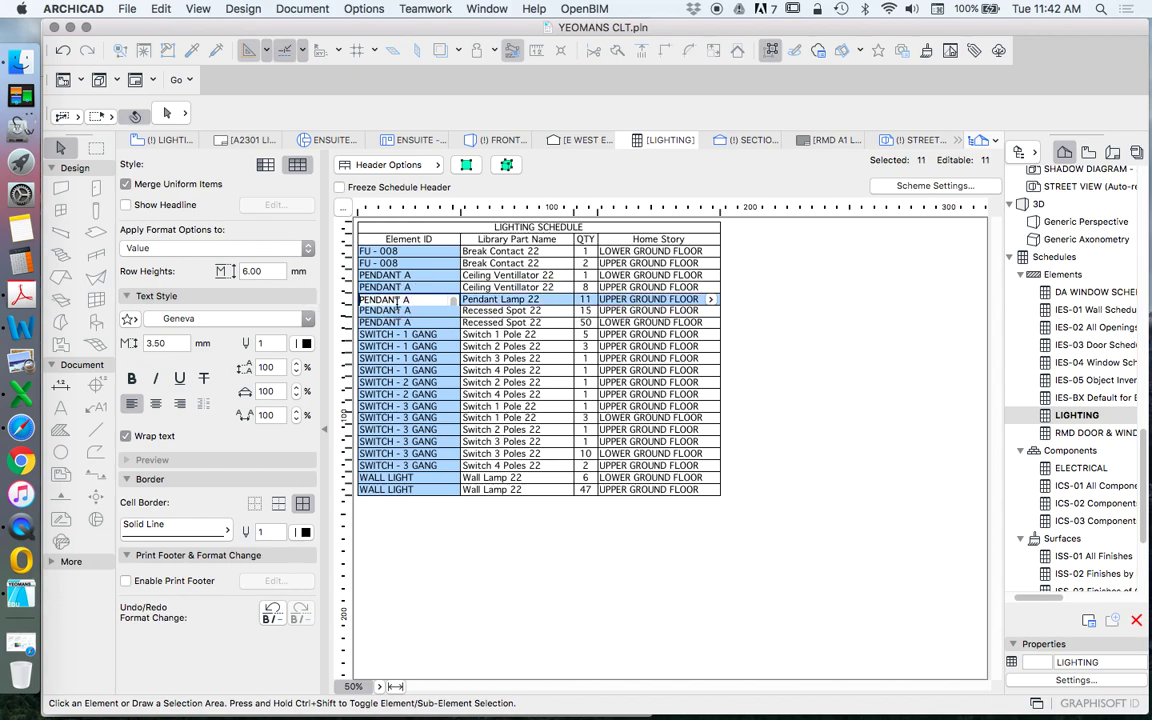
{"action": "double_click", "coordinate": [431, 288]}
{"action": "type", "text": "CEILING FAN"}
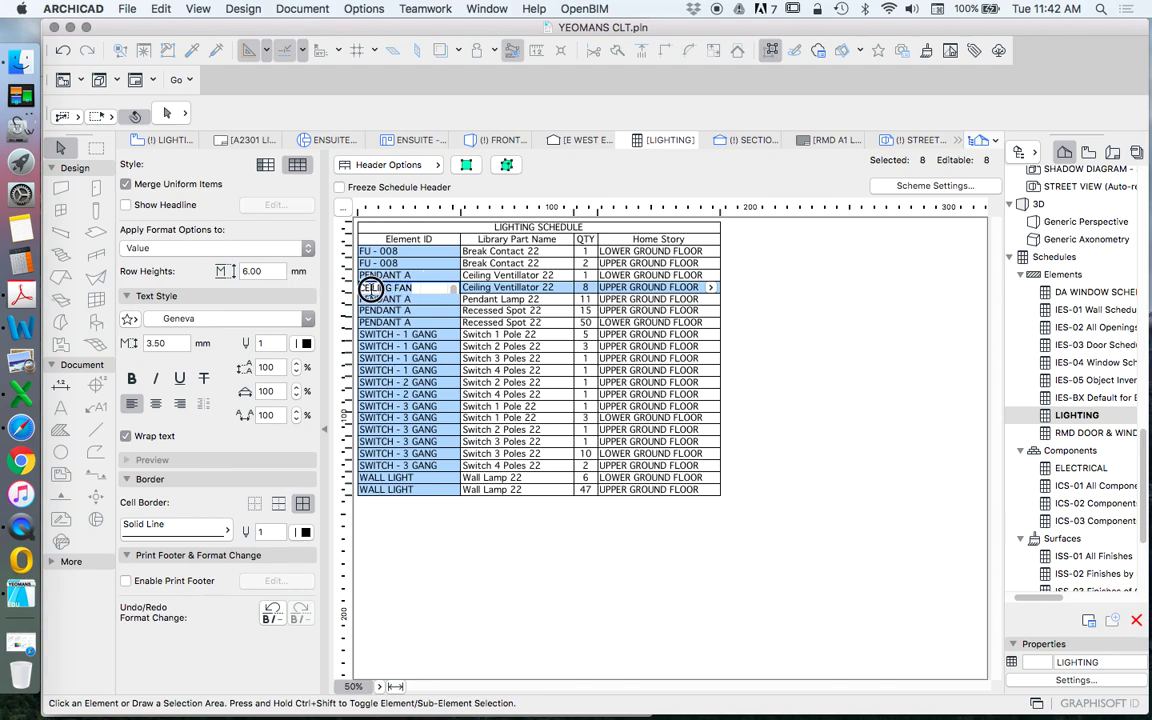
{"action": "double_click", "coordinate": [418, 277]}
{"action": "type", "text": "C"}
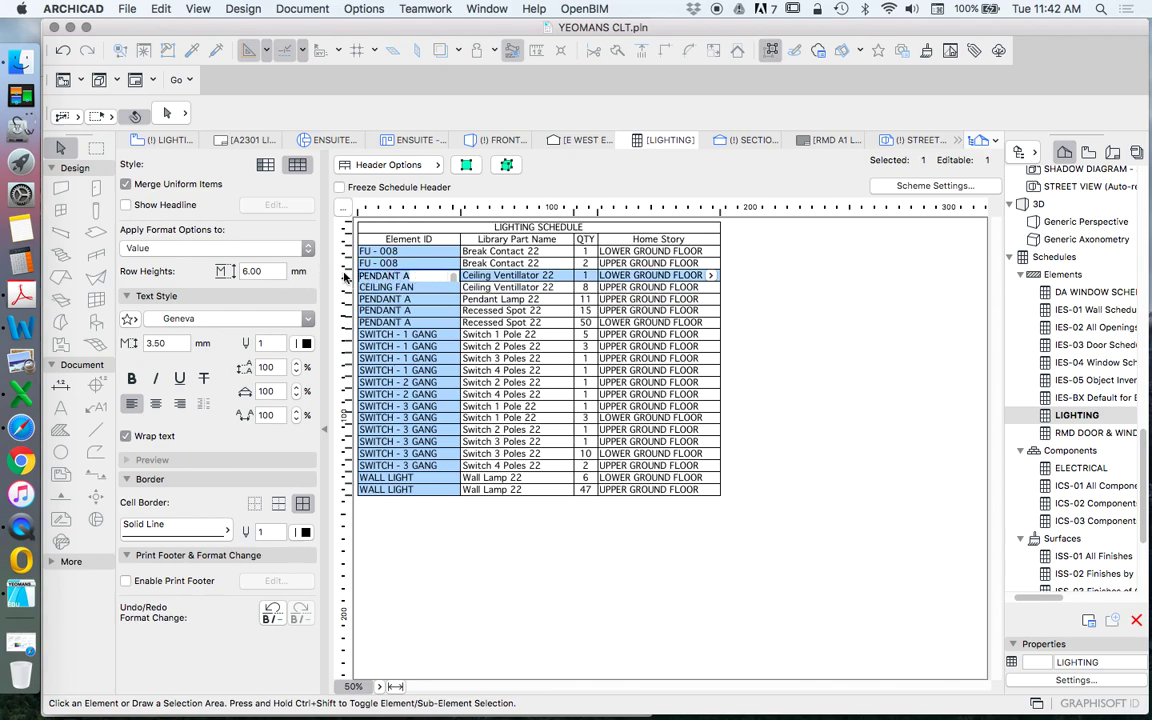
{"action": "left_click", "coordinate": [428, 290]}
{"action": "left_click", "coordinate": [427, 300]}
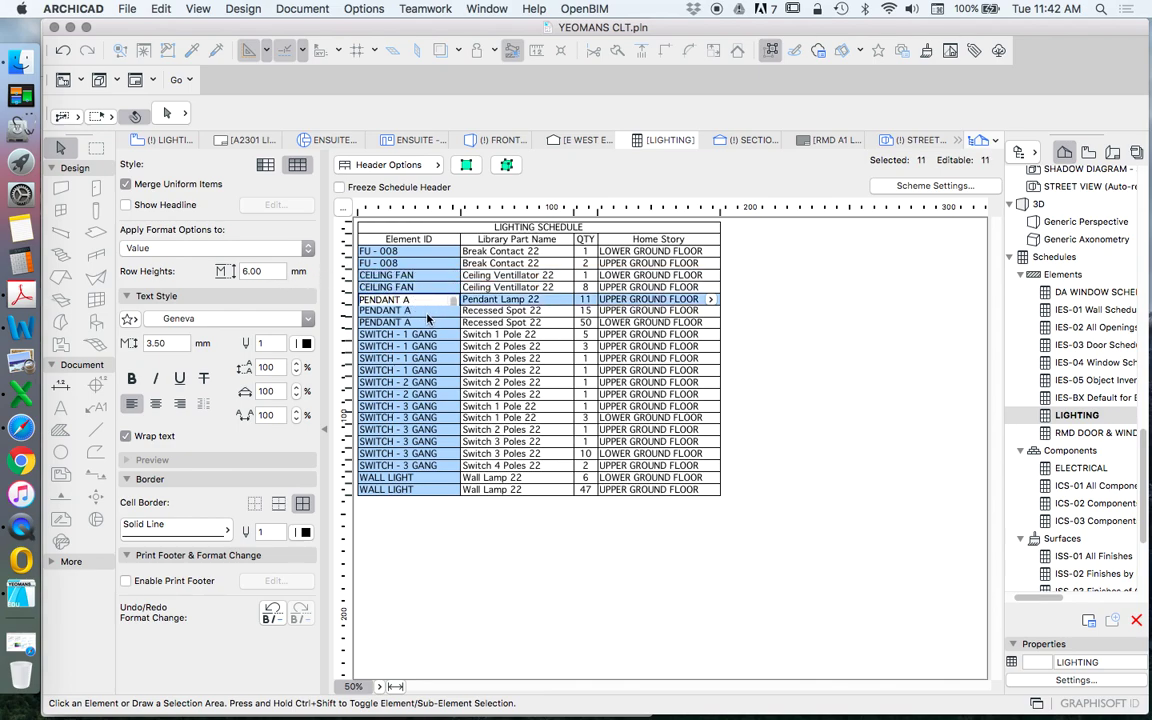
Set the Element ID of both Recessed Spot 22 rows to DOWNLIGHT, reusing the text for the second row
{"action": "left_click", "coordinate": [418, 311]}
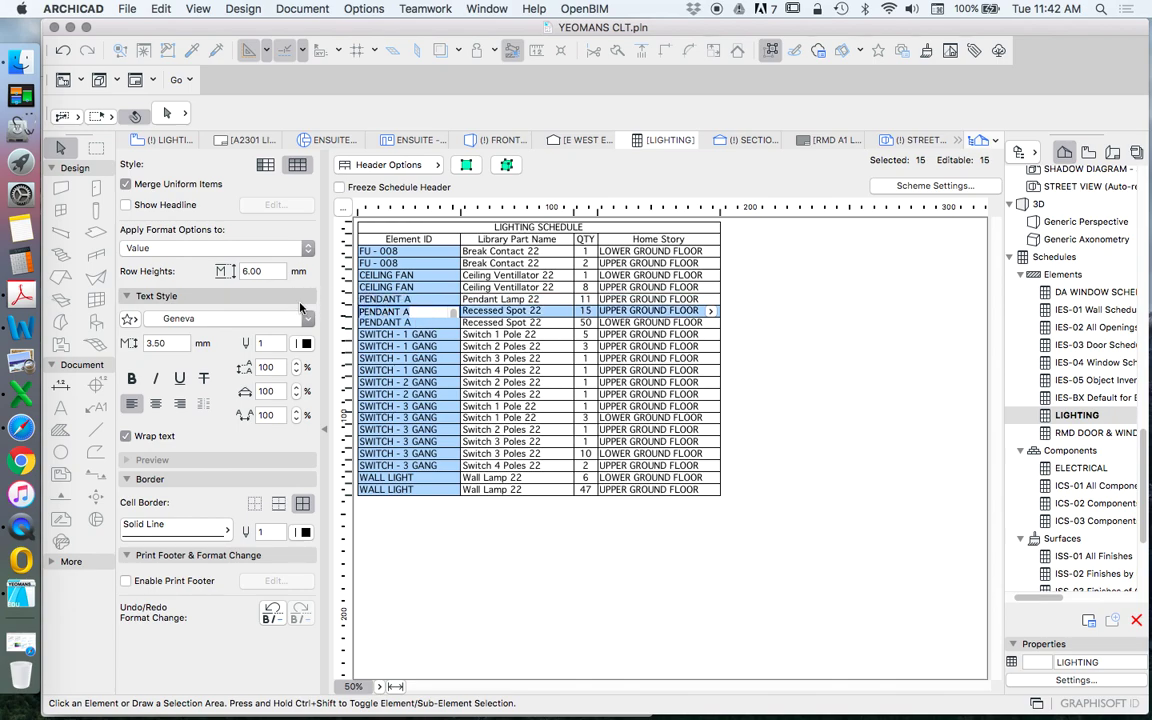
{"action": "type", "text": "DOWNLIGHT"}
{"action": "key", "text": "super+a"}
{"action": "key", "text": "super+c"}
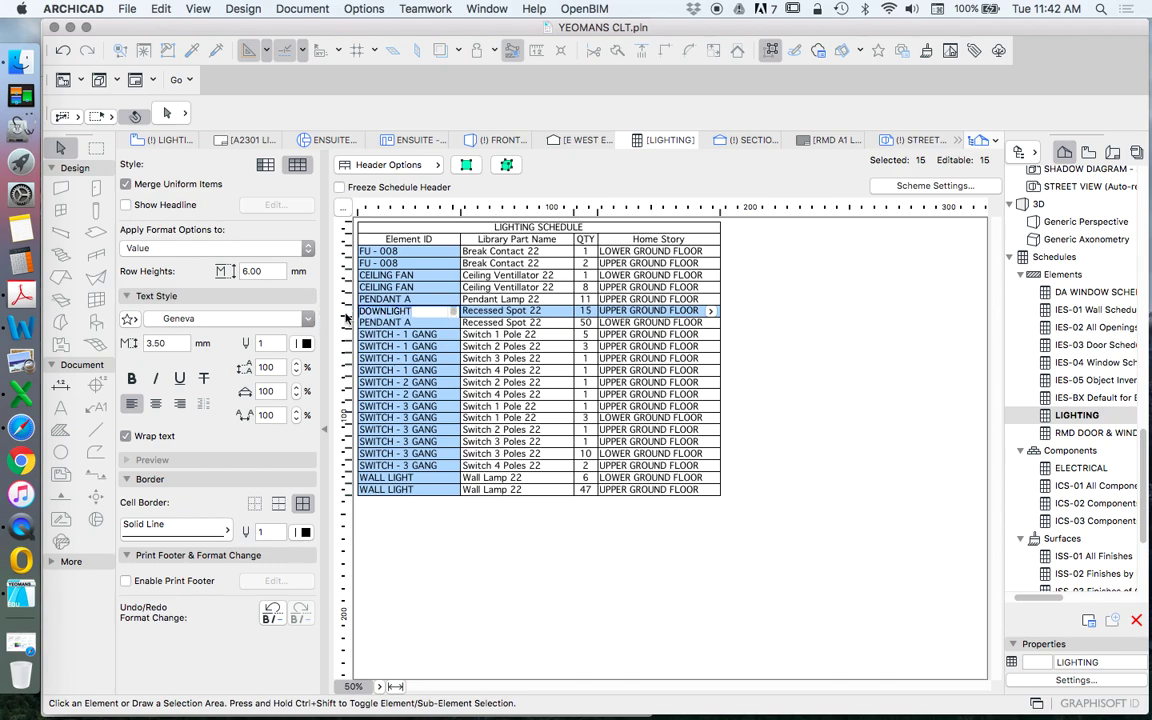
{"action": "left_click", "coordinate": [420, 324]}
{"action": "key", "text": "super+v"}
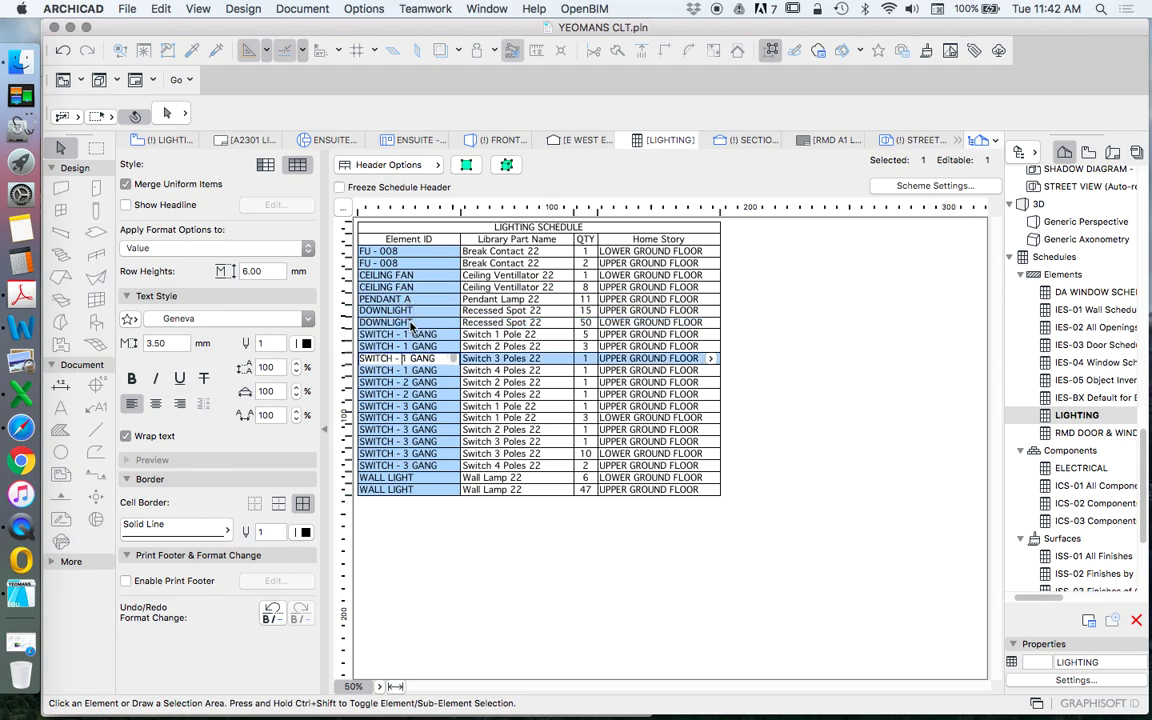
Set the Element ID of both Break Contact 22 rows to HEAT & FAN
{"action": "left_click", "coordinate": [403, 263]}
{"action": "left_click", "coordinate": [430, 251]}
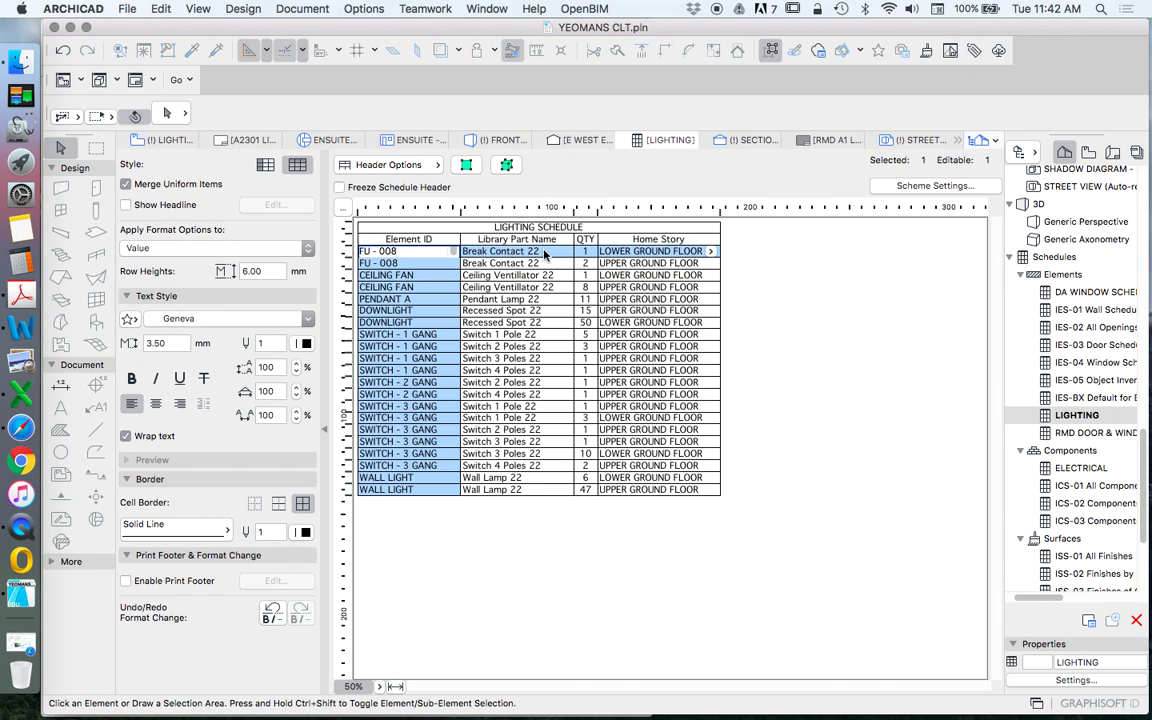
{"action": "left_click", "coordinate": [352, 248]}
{"action": "type", "text": "HEAT & FAN"}
{"action": "left_click", "coordinate": [420, 322]}
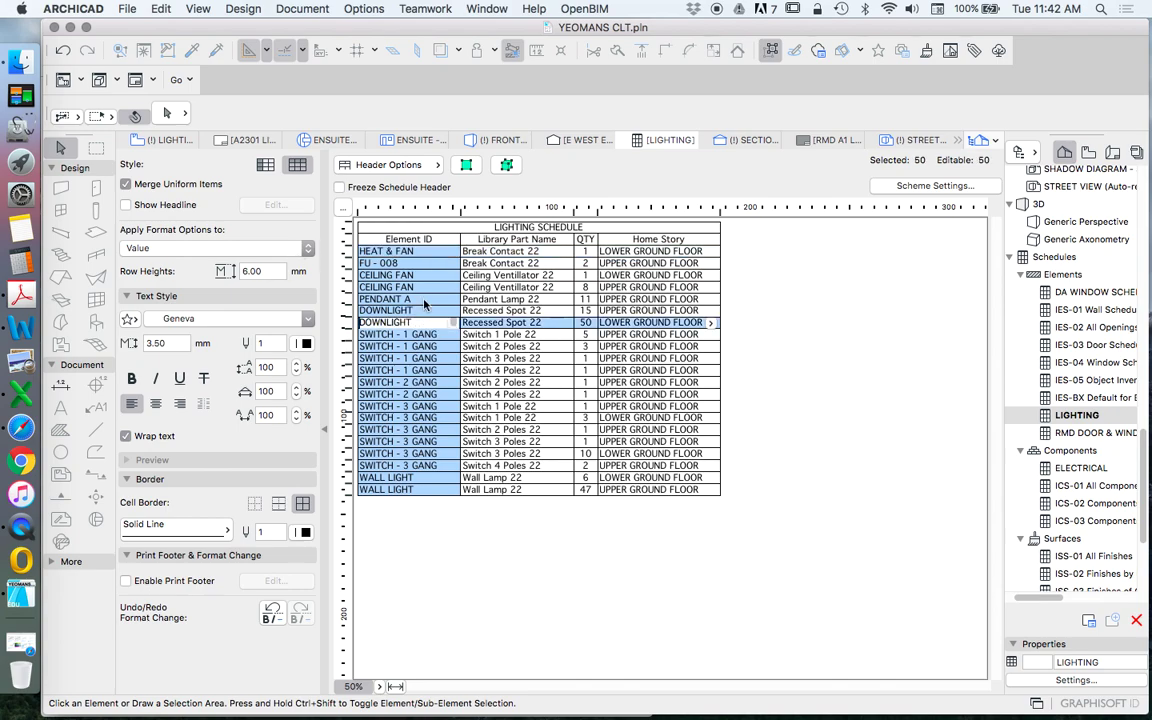
{"action": "left_click", "coordinate": [420, 255]}
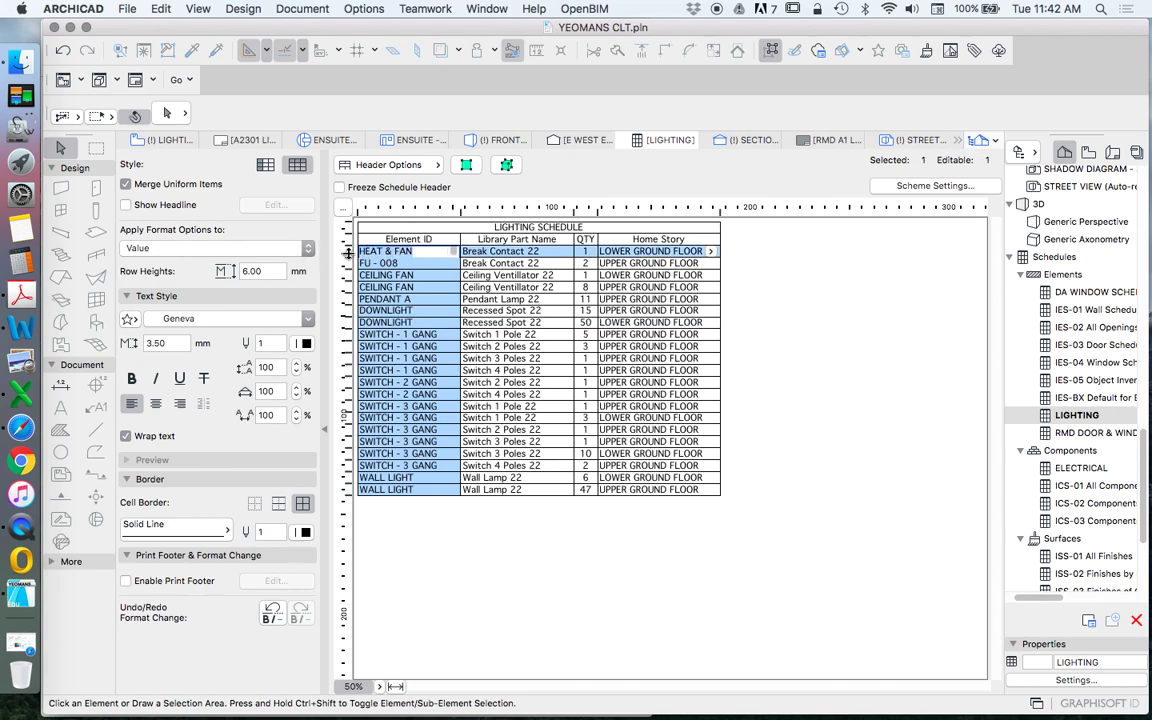
{"action": "left_click", "coordinate": [410, 263]}
{"action": "type", "text": "HEAT & FAN"}
{"action": "left_click", "coordinate": [432, 300]}
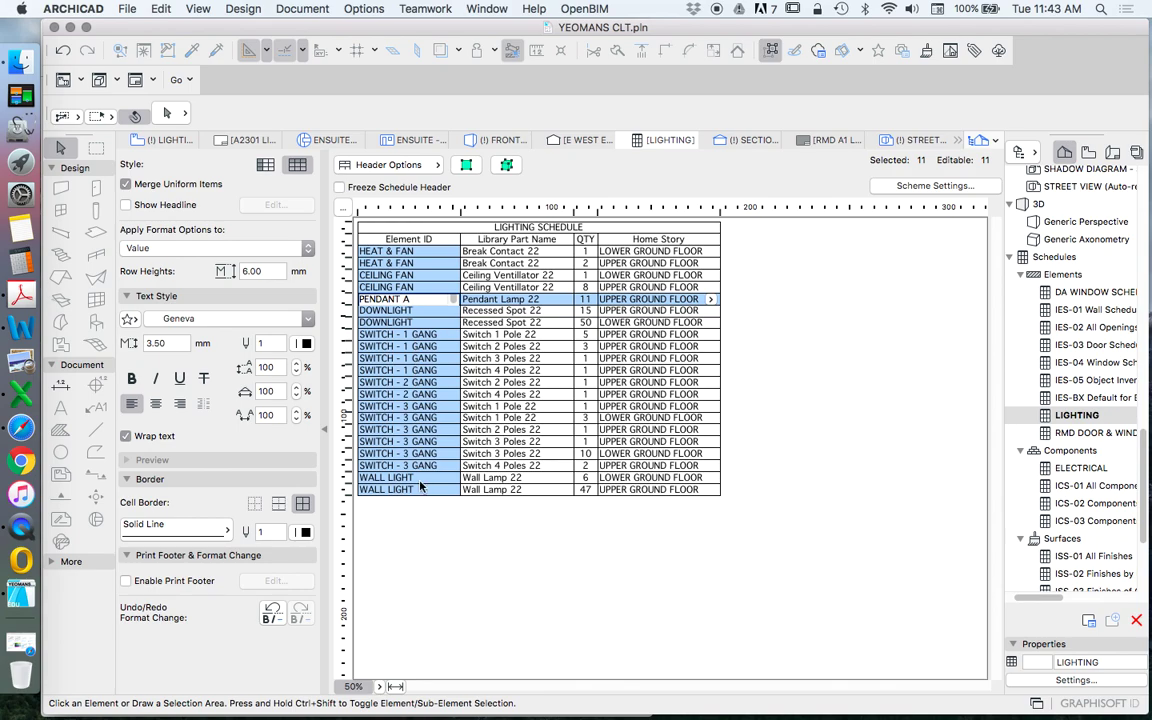
Correct the Element IDs in the 1-gang and 2-gang switch rows to SWITCH - 2, 3 or 4 GANG, matching each part's number of poles
{"action": "left_click", "coordinate": [476, 371]}
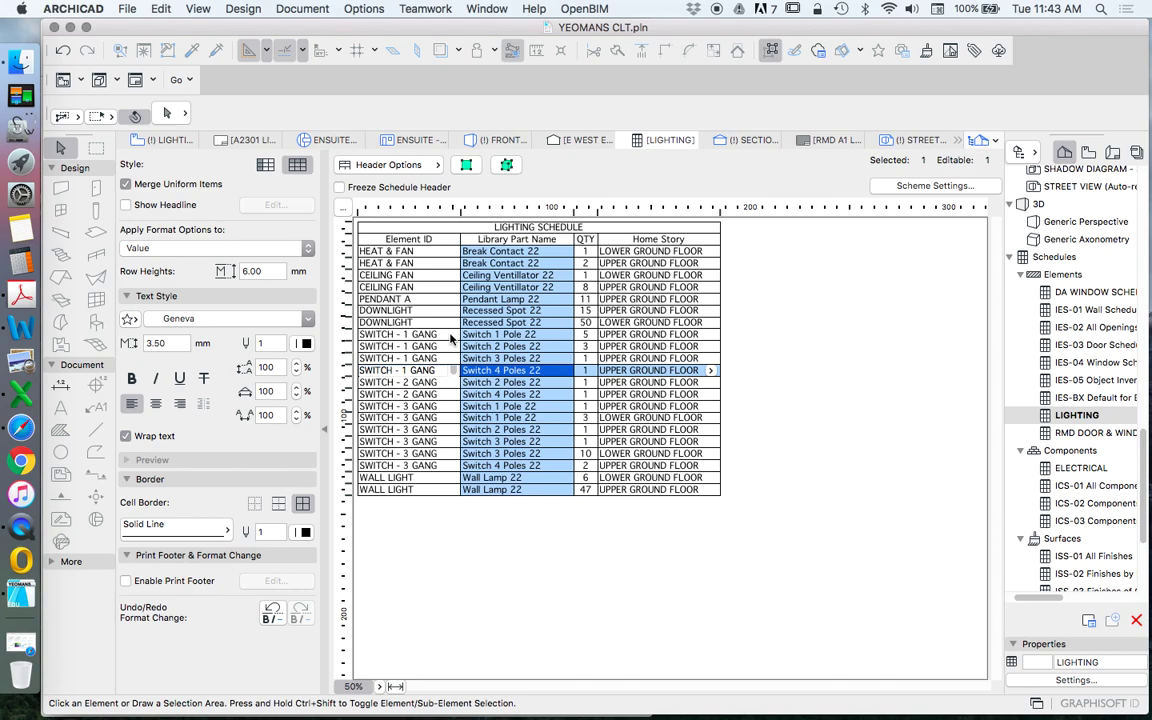
{"action": "left_click", "coordinate": [400, 334]}
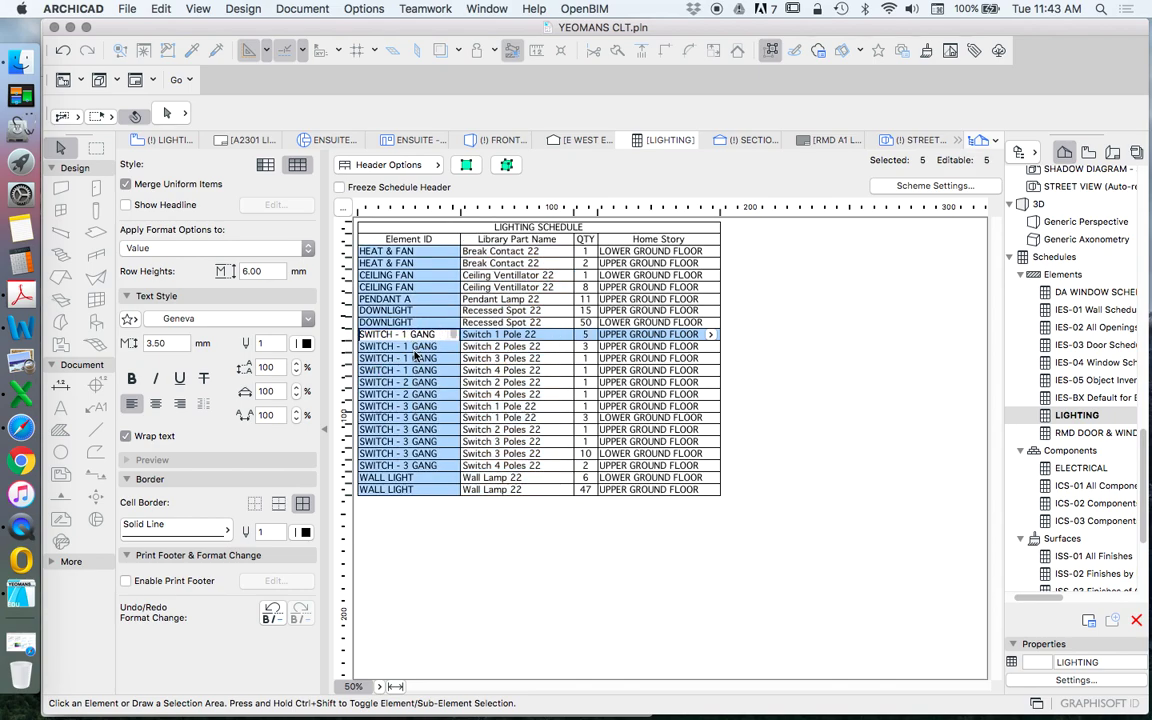
{"action": "left_click", "coordinate": [405, 348]}
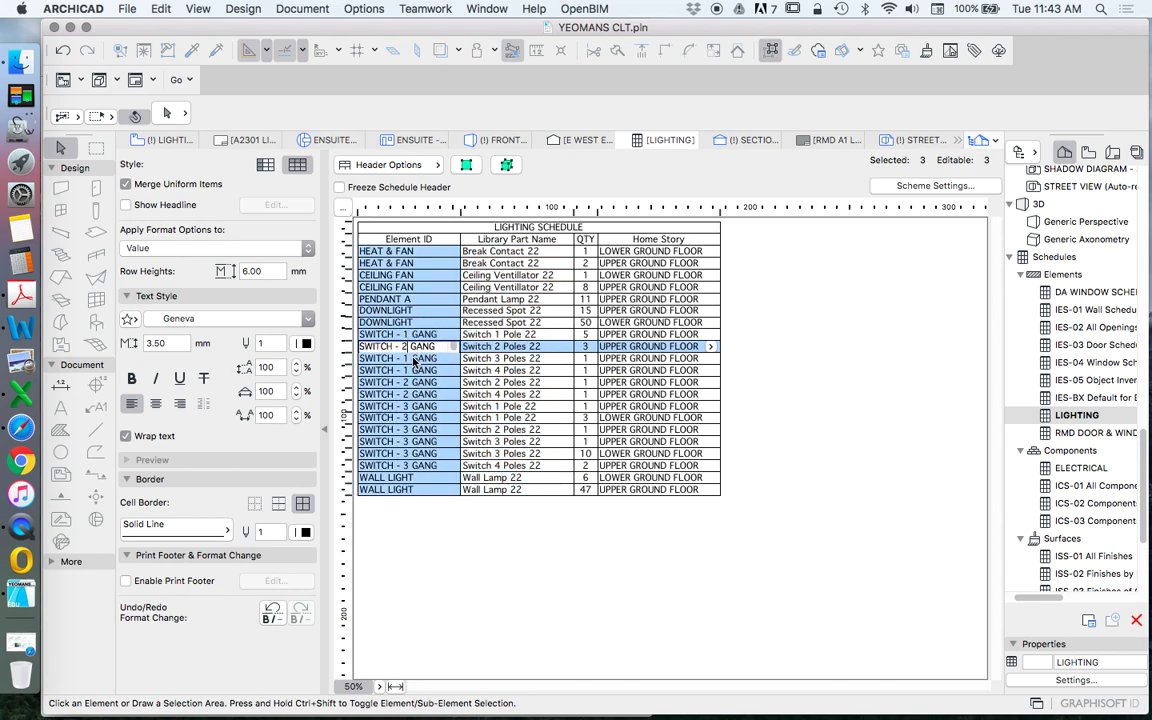
{"action": "left_click", "coordinate": [400, 358]}
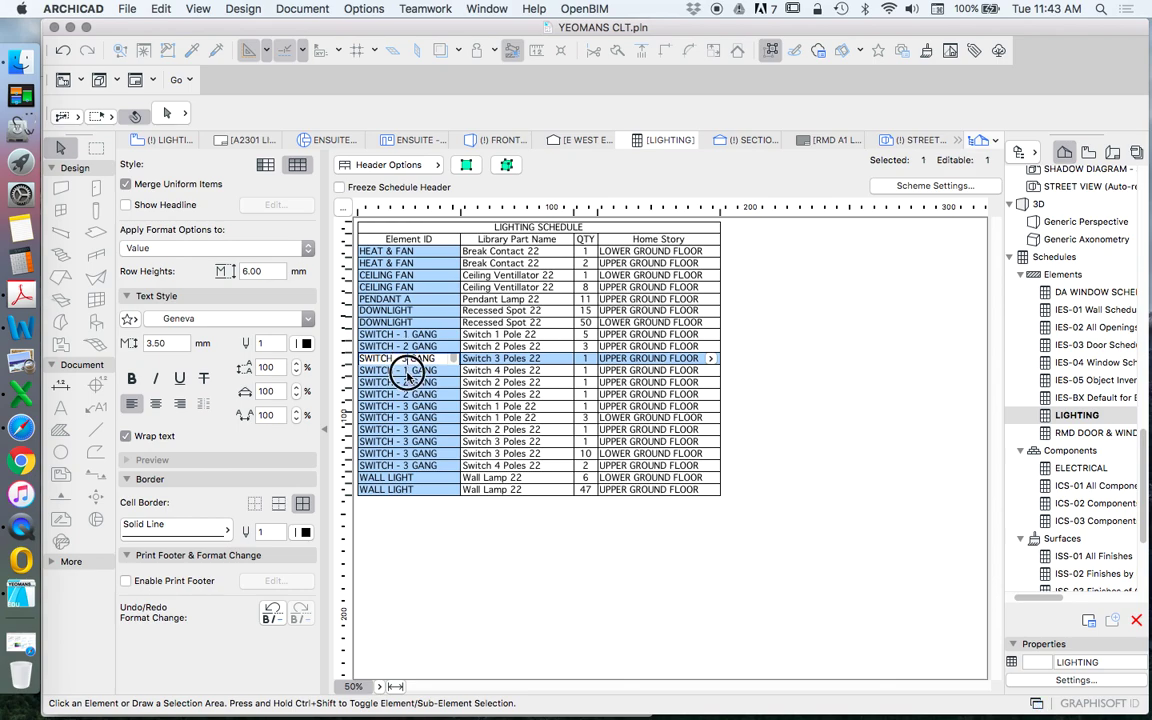
{"action": "left_click", "coordinate": [407, 372]}
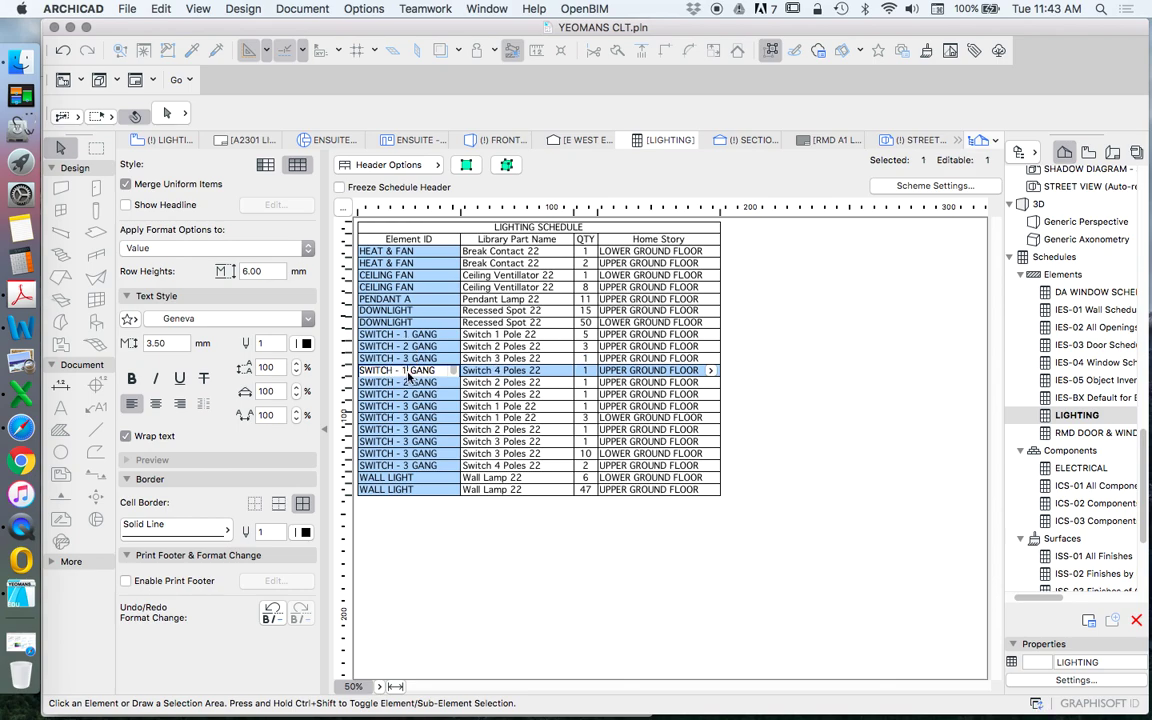
{"action": "left_click", "coordinate": [406, 383]}
{"action": "left_click", "coordinate": [405, 394]}
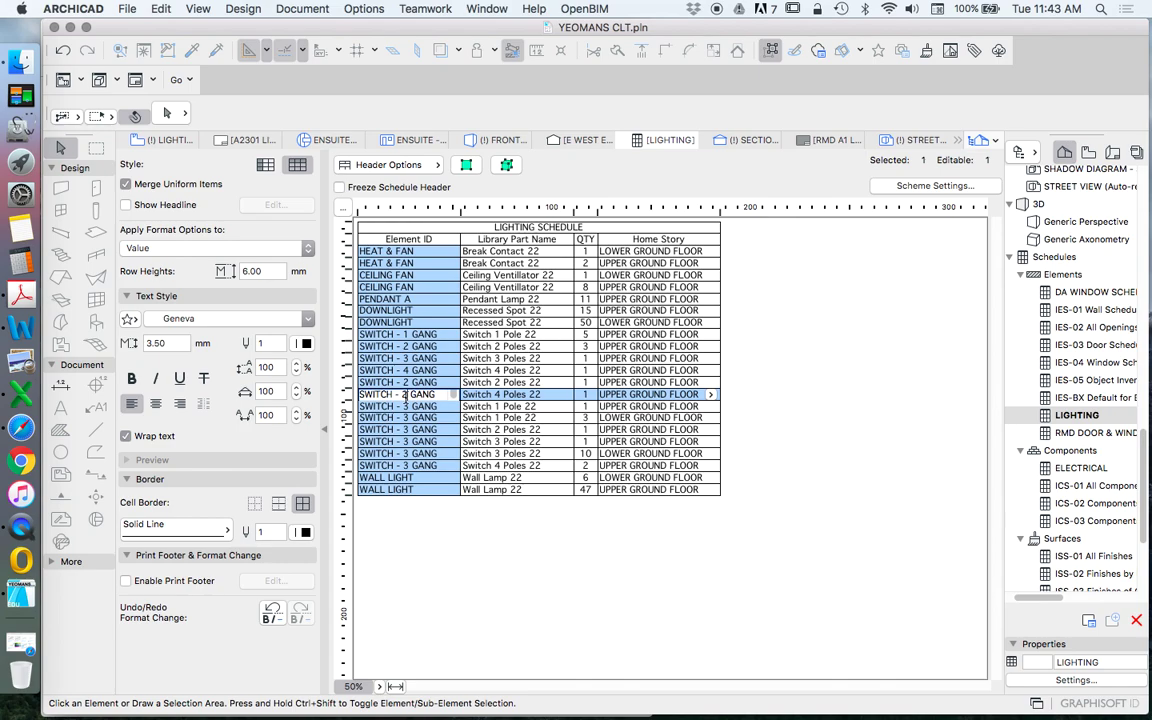
{"action": "key", "text": "BackSpace"}
{"action": "type", "text": "4"}
In the 3-gang switch rows, set both Switch 1 Pole 22 Element IDs to SWITCH - 1 GANG and Switch 2 Poles 22 to SWITCH - 2 GANG
{"action": "left_click", "coordinate": [405, 406]}
{"action": "key", "text": "BackSpace"}
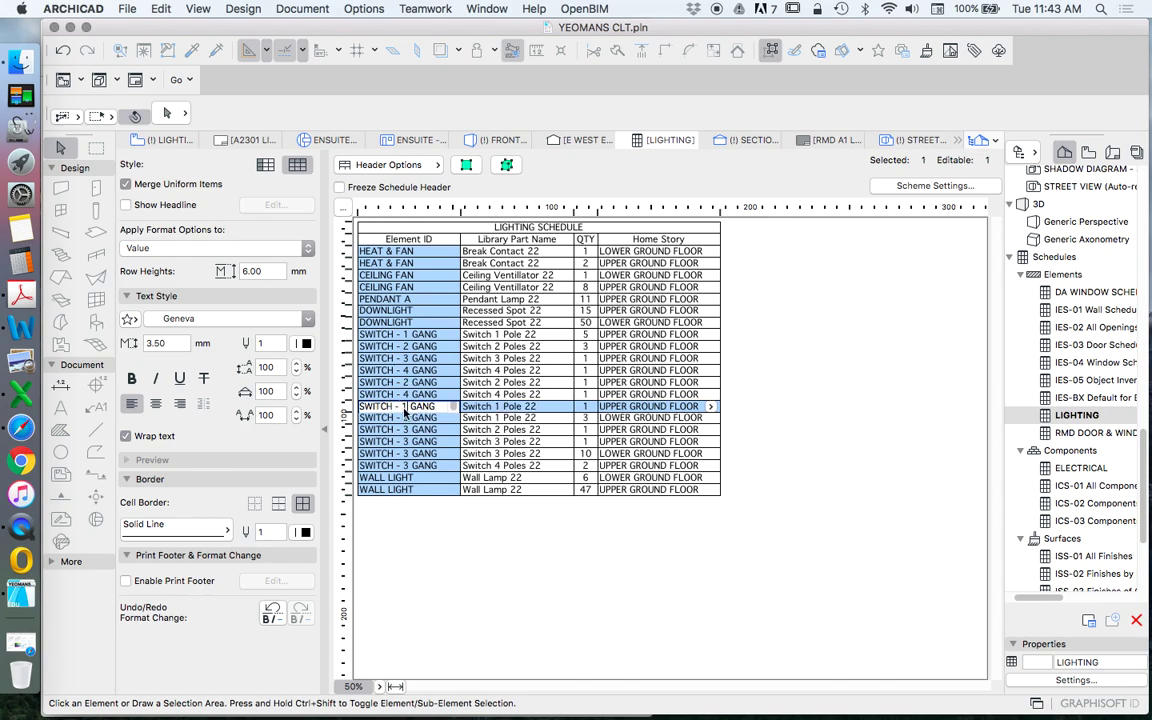
{"action": "left_click", "coordinate": [405, 418]}
{"action": "key", "text": "BackSpace"}
{"action": "type", "text": "1"}
{"action": "left_click", "coordinate": [405, 430]}
{"action": "double_click", "coordinate": [406, 430]}
{"action": "left_click", "coordinate": [405, 441]}
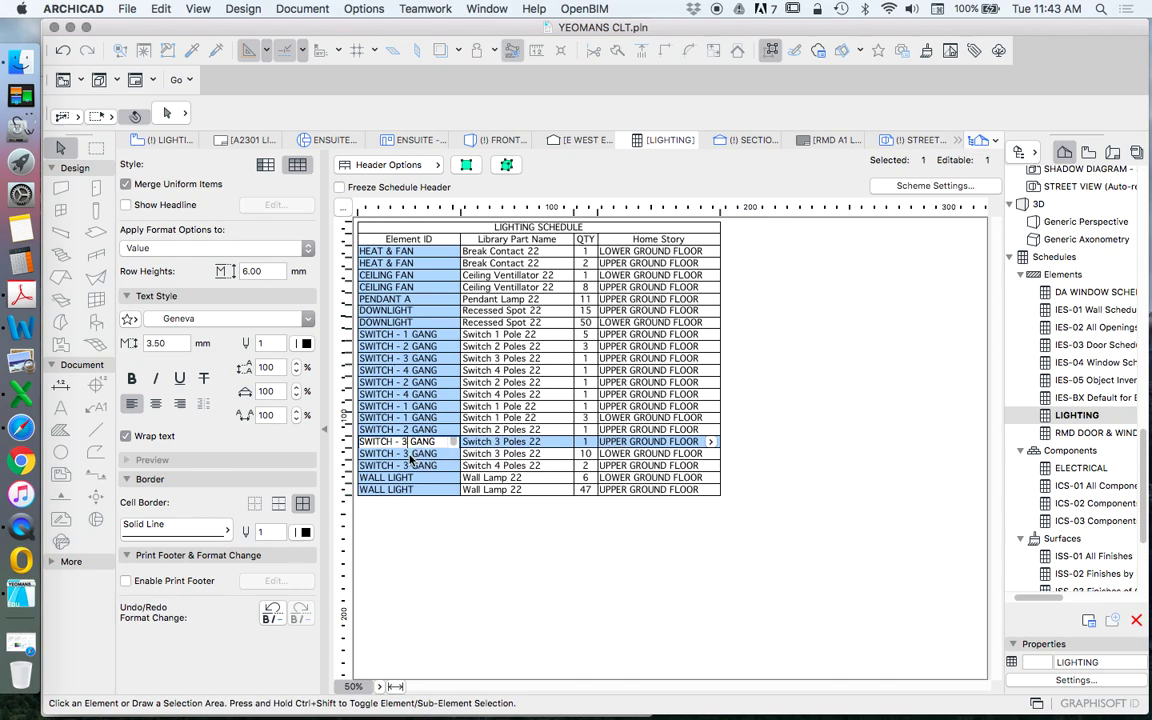
Set the Element ID of the upper ground floor Switch 4 Poles 22 row to SWITCH - 4 GANG
{"action": "left_click", "coordinate": [409, 455]}
{"action": "left_click", "coordinate": [406, 466]}
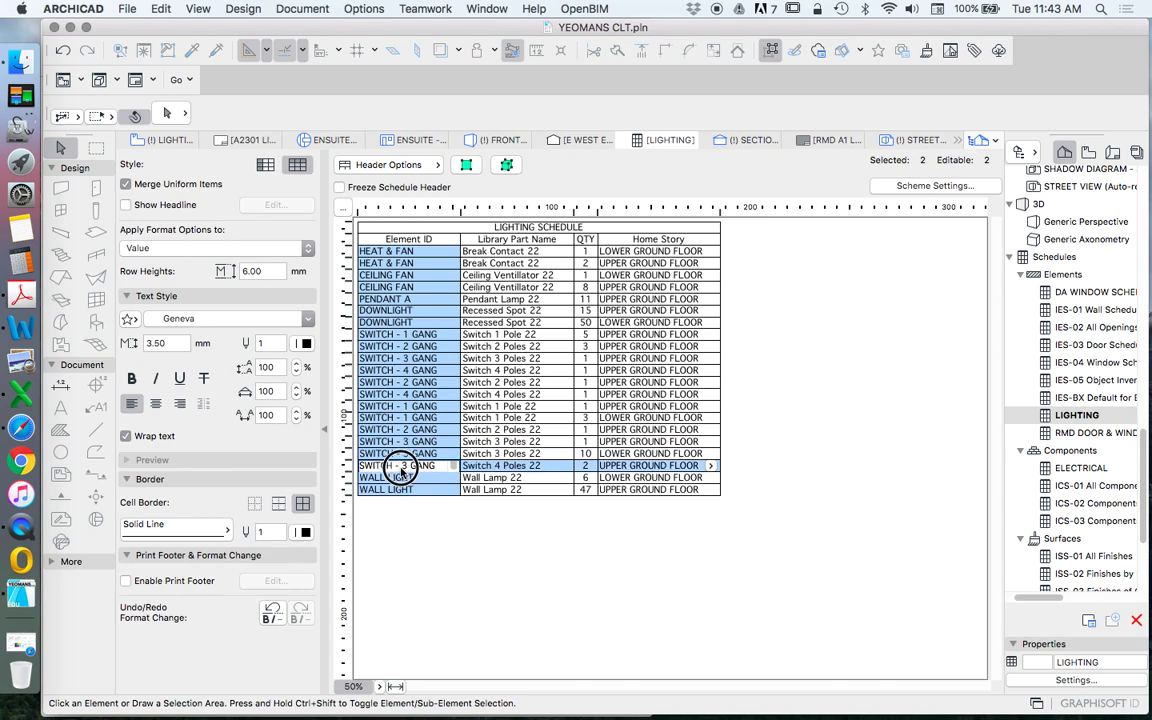
{"action": "key", "text": "BackSpace"}
{"action": "type", "text": "4"}
{"action": "left_click", "coordinate": [407, 442]}
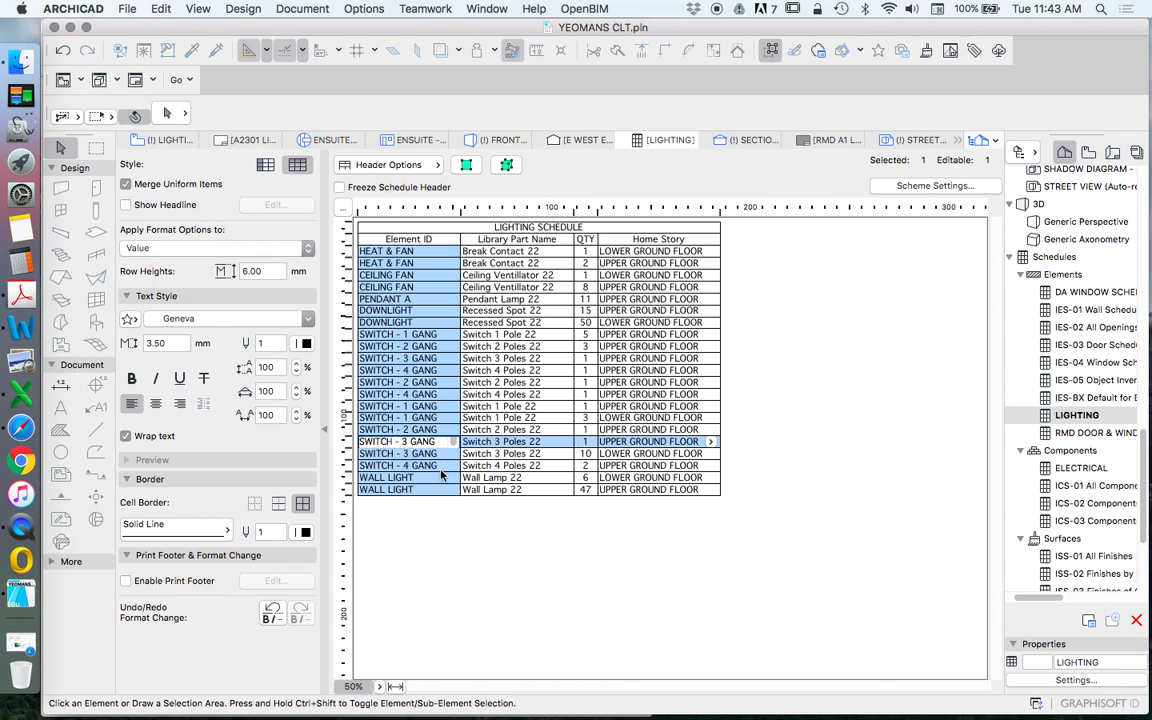
{"action": "left_click", "coordinate": [410, 382]}
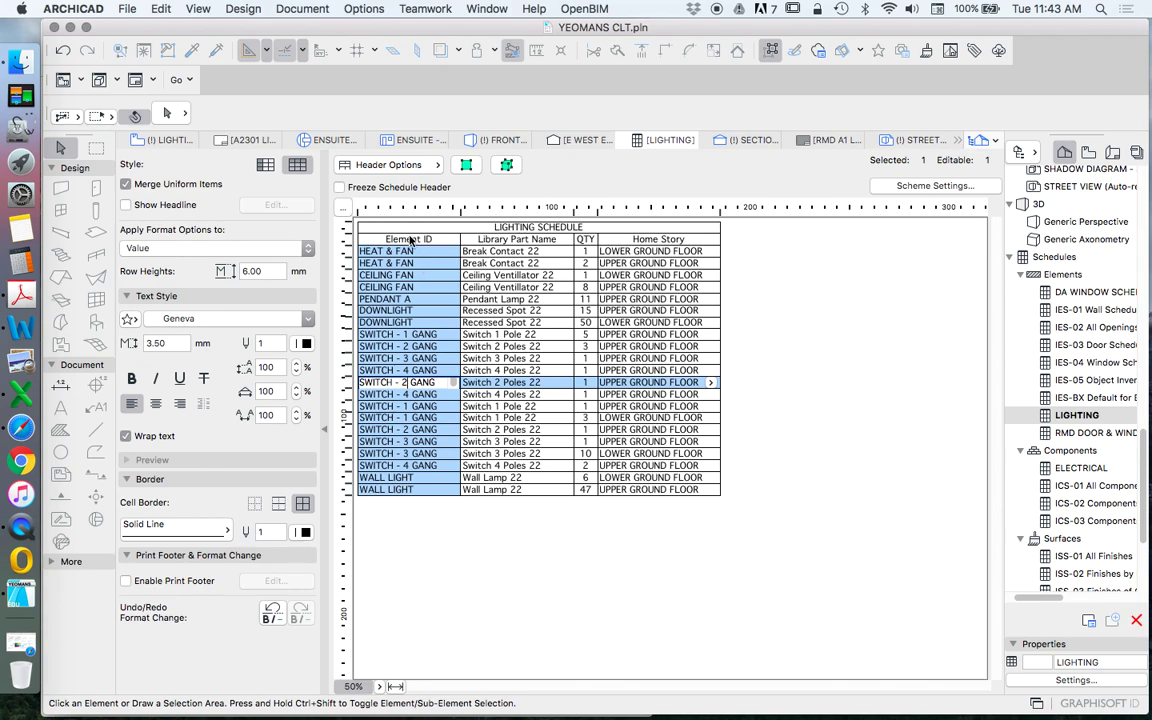
Move the Library Part Name field to the end of the LIGHTING scheme's fields, after Home Story Name, and apply the settings
{"action": "left_click", "coordinate": [585, 240]}
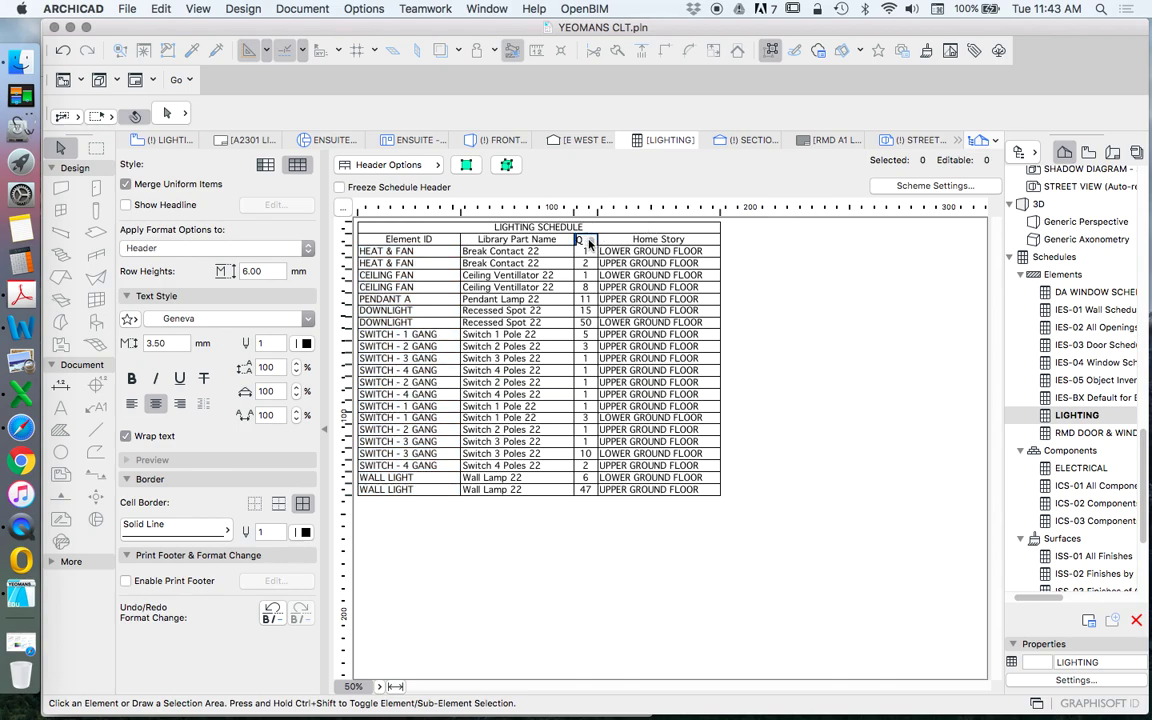
{"action": "left_click", "coordinate": [608, 262]}
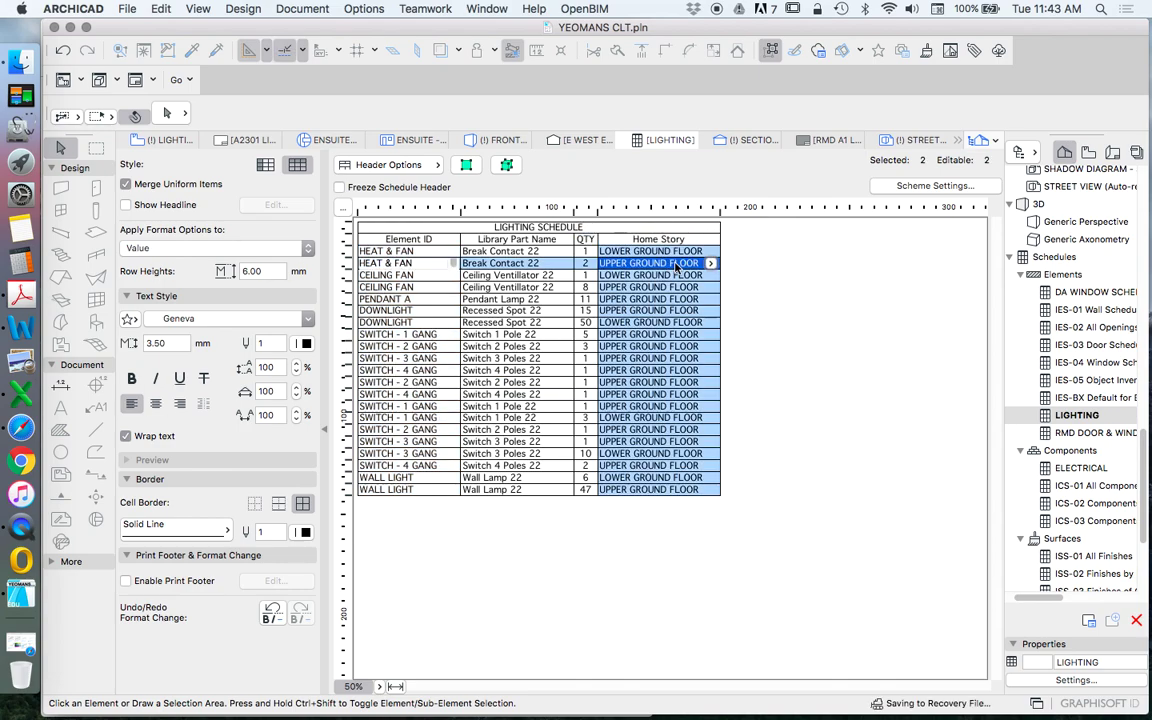
{"action": "left_click", "coordinate": [521, 240]}
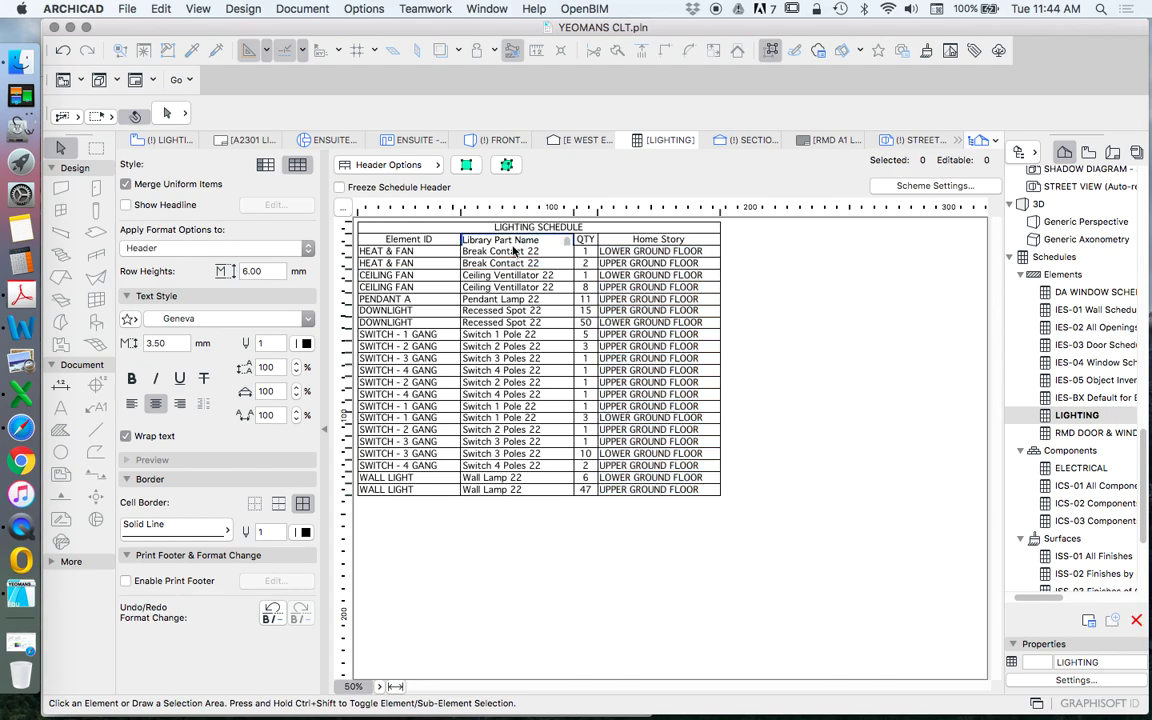
{"action": "left_click", "coordinate": [914, 187]}
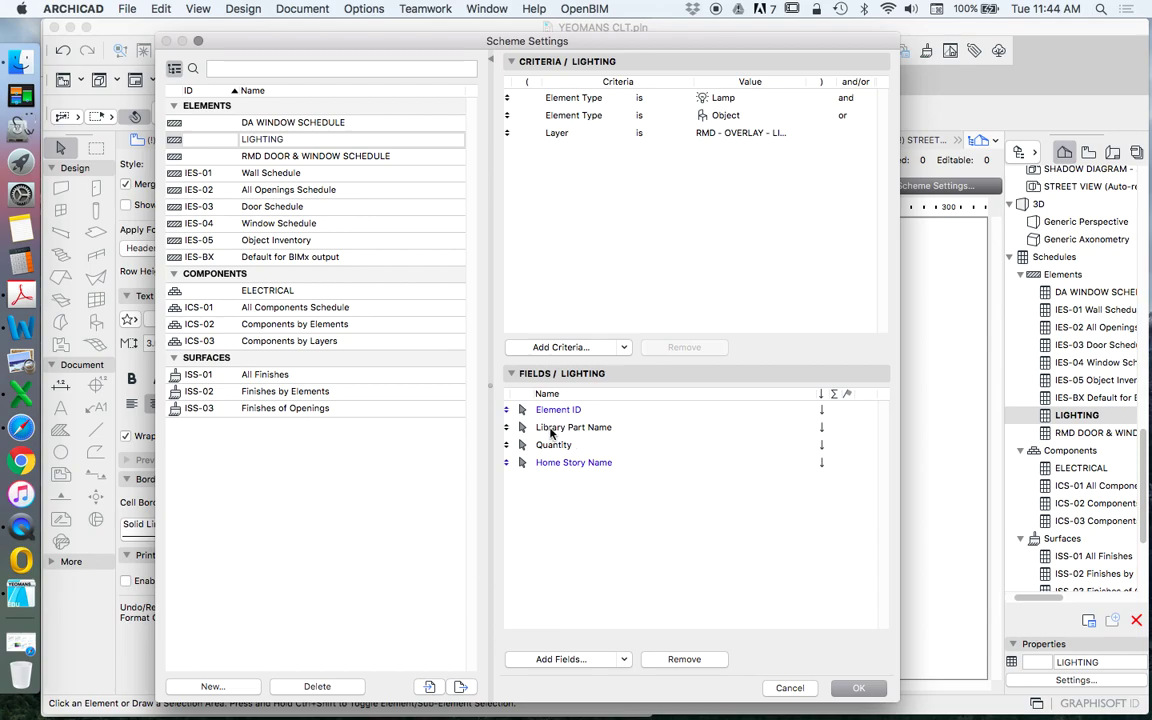
{"action": "left_click_drag", "start_coordinate": [506, 427], "coordinate": [507, 468]}
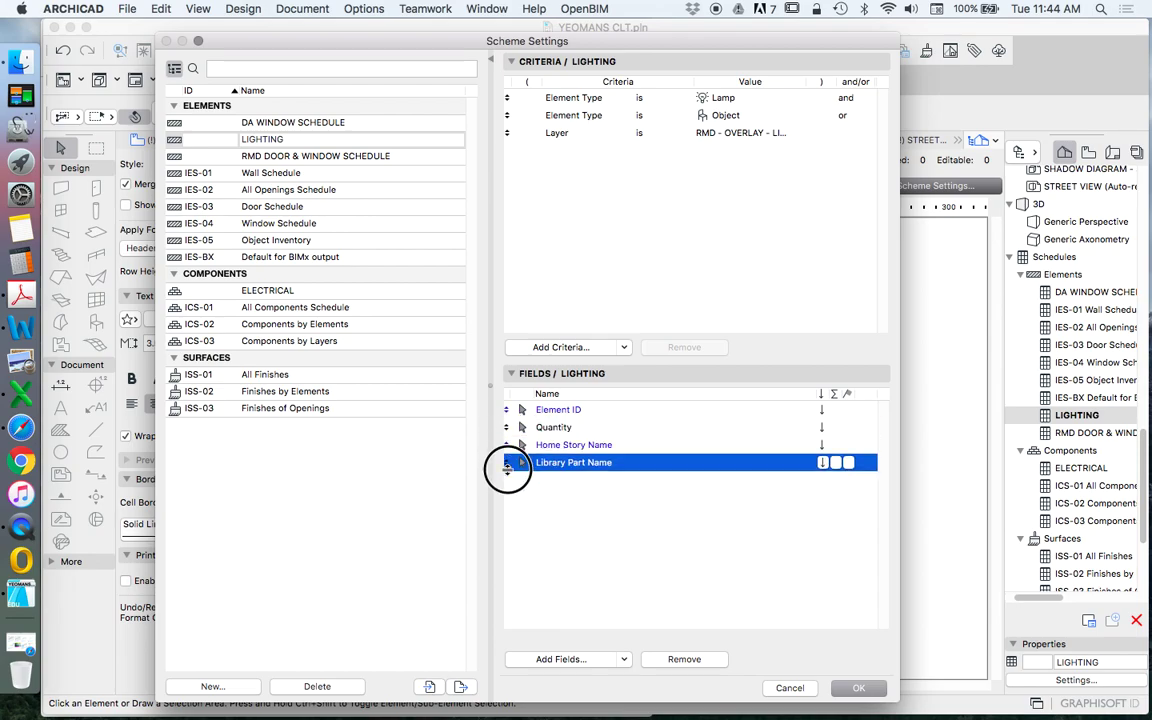
{"action": "left_click", "coordinate": [853, 688]}
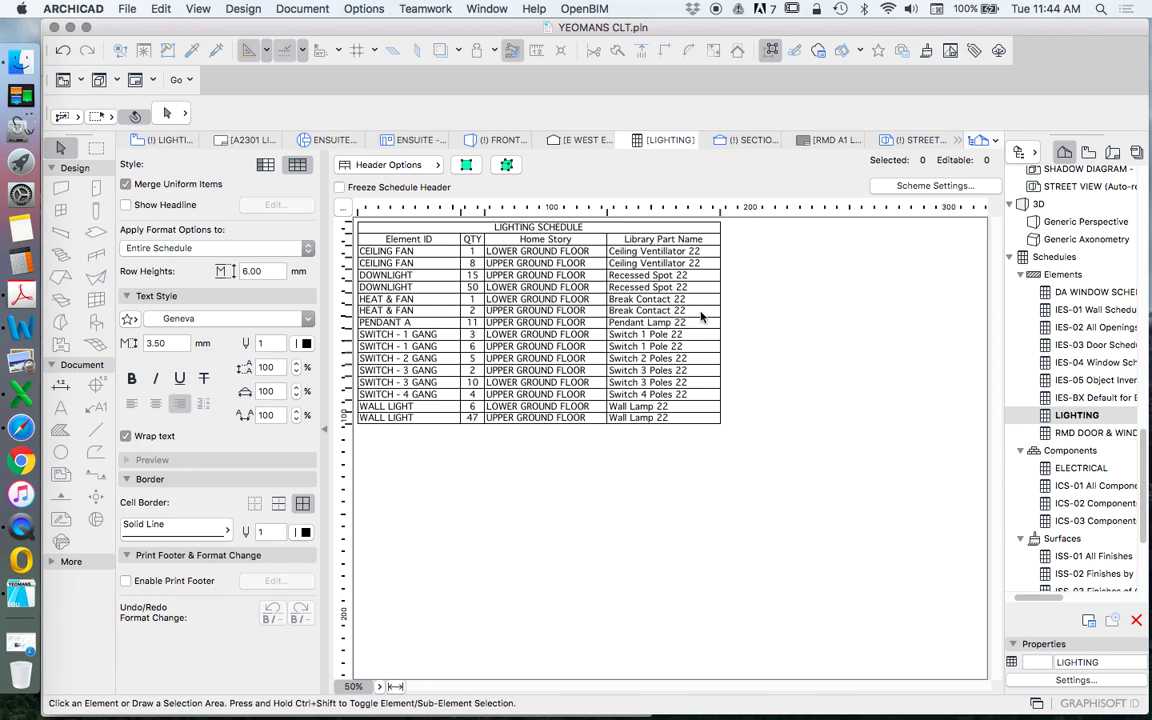
Open the A2301 LIGHTING - UGF layout and select the lighting schedule drawing on the sheet
{"action": "left_click", "coordinate": [1114, 154]}
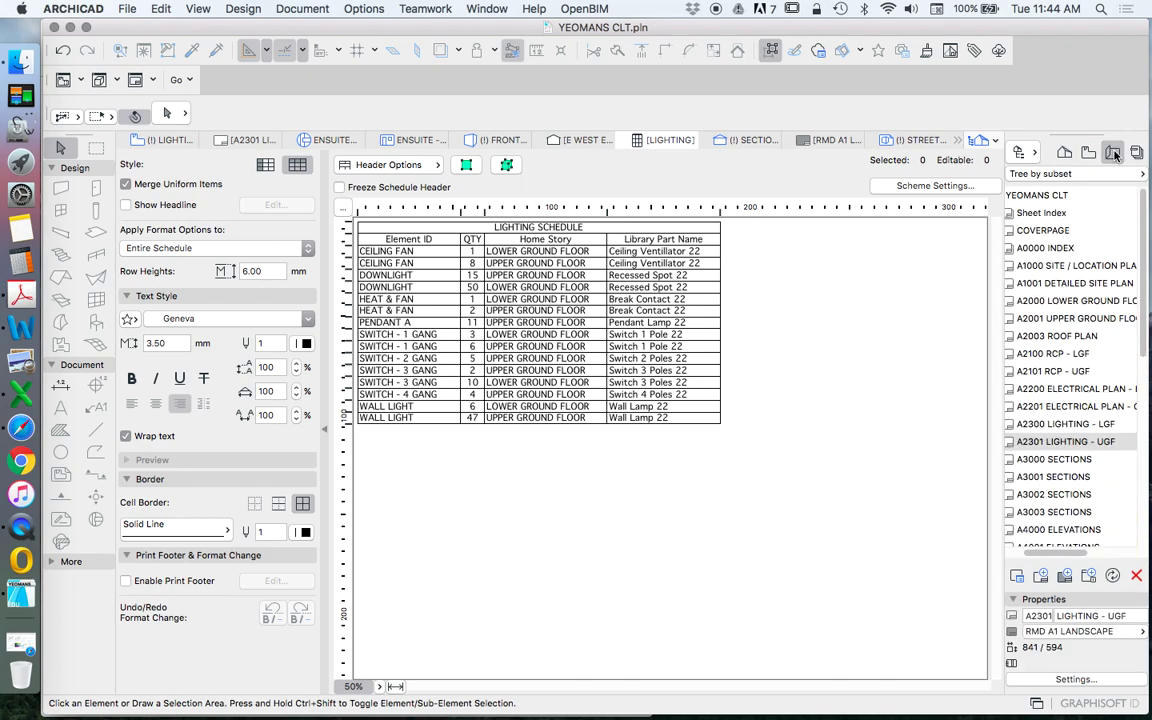
{"action": "double_click", "coordinate": [1066, 442]}
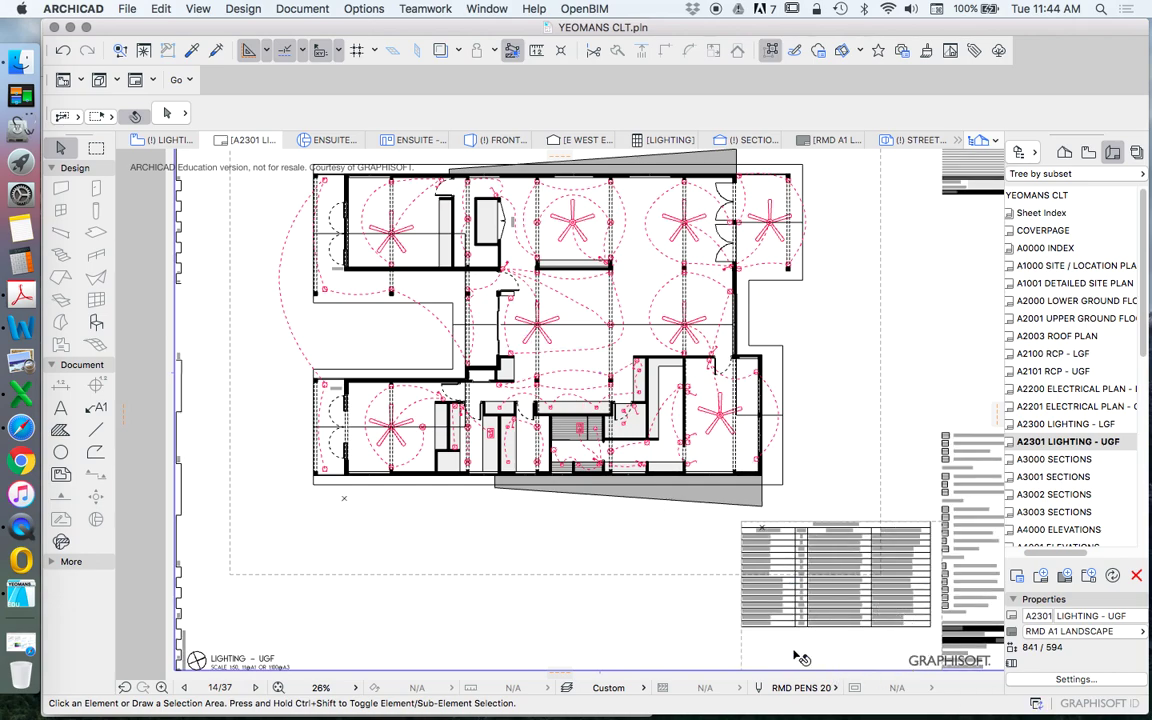
{"action": "left_click_drag", "start_coordinate": [668, 600], "coordinate": [850, 468]}
{"action": "scroll", "coordinate": [822, 627], "scroll_direction": "down", "scroll_amount": 3}
{"action": "scroll", "coordinate": [805, 608], "scroll_direction": "up", "scroll_amount": 8}
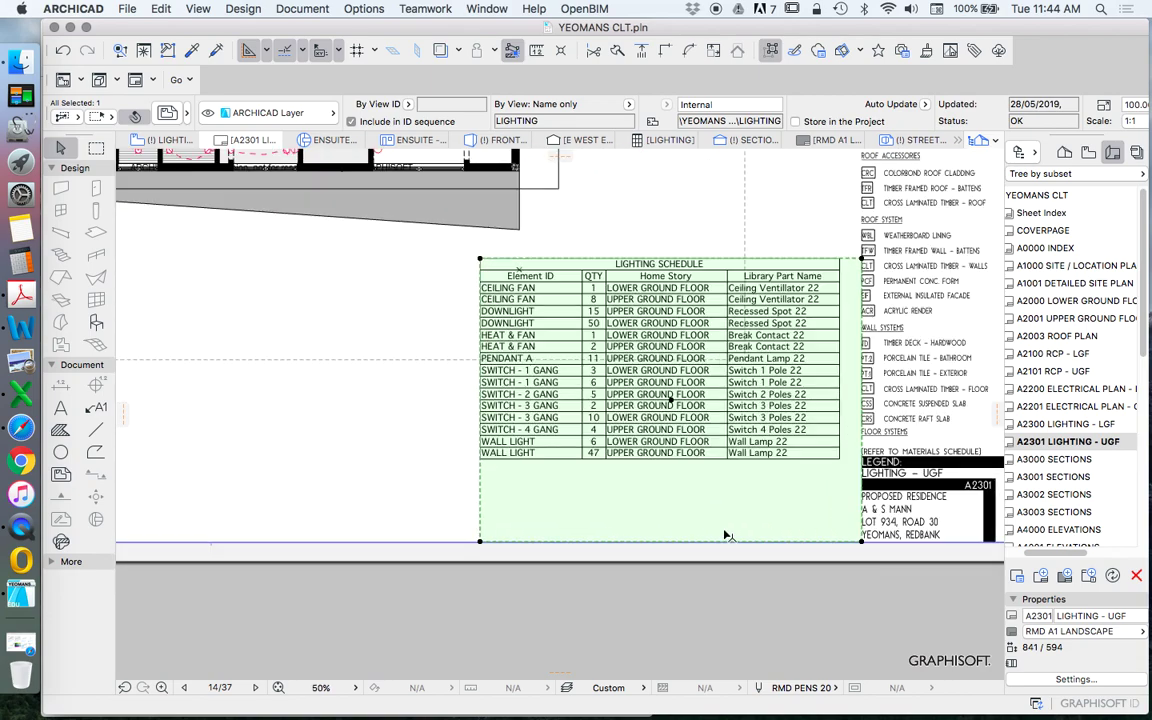
Trim the lower edge of the schedule drawing's frame to the last table row and shift the drawing away from the legend
{"action": "left_click", "coordinate": [639, 544]}
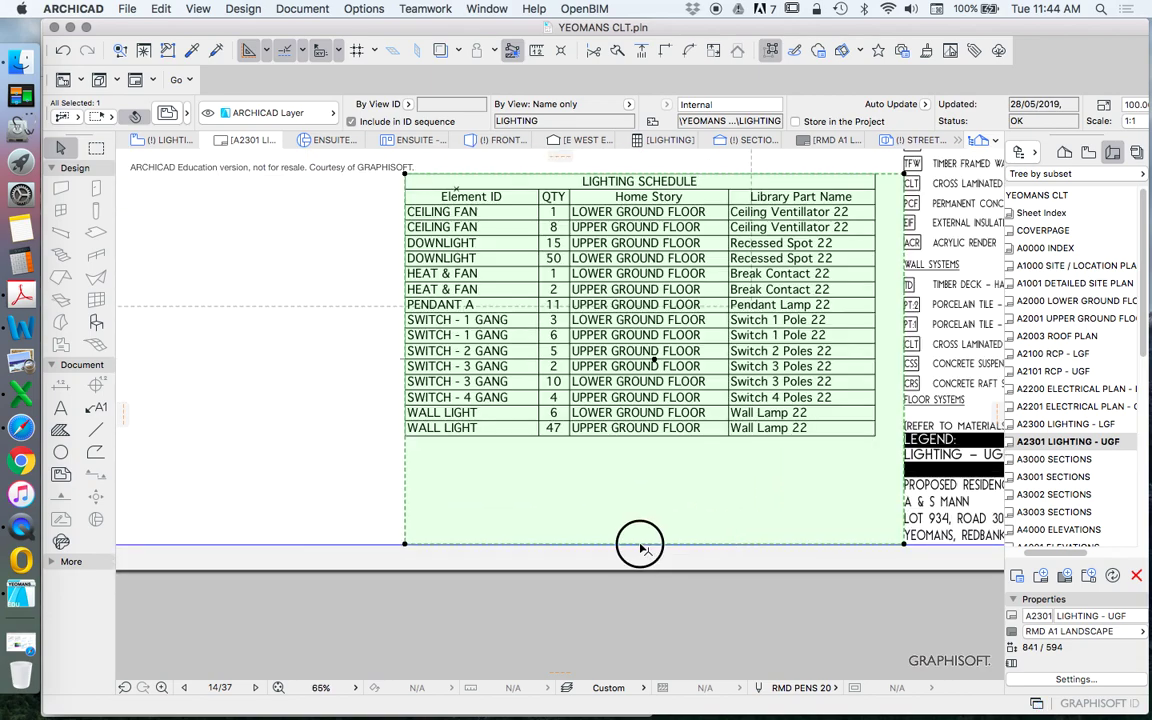
{"action": "left_click", "coordinate": [850, 430]}
{"action": "left_click", "coordinate": [651, 304]}
{"action": "left_click", "coordinate": [661, 398]}
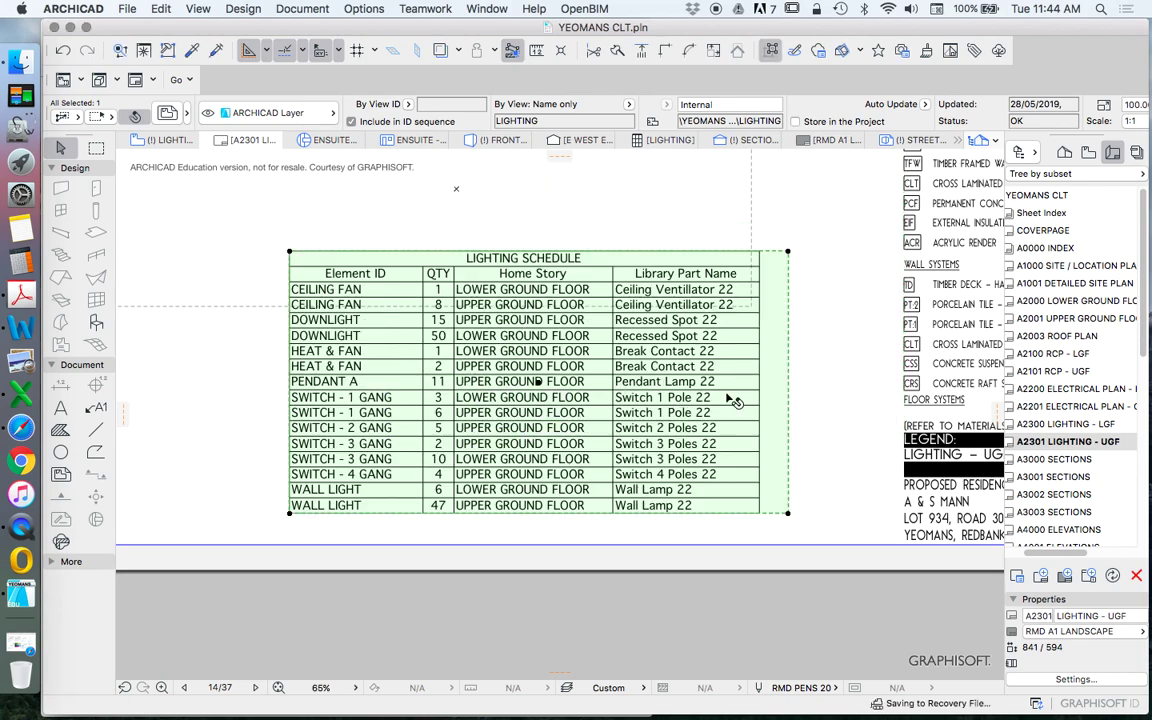
Crop the schedule drawing's frame to exclude the Library Part Name column and move the drawing beside the title block legend
{"action": "left_click", "coordinate": [795, 401]}
{"action": "left_click", "coordinate": [613, 298]}
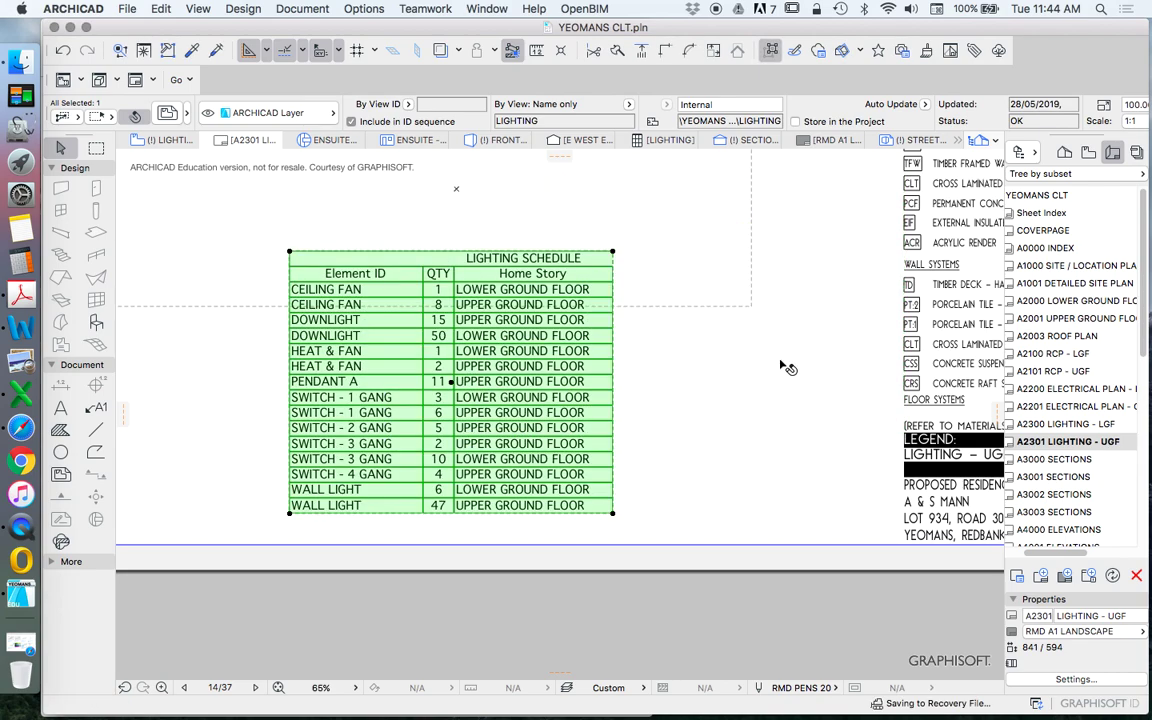
{"action": "left_click_drag", "start_coordinate": [792, 419], "coordinate": [679, 449]}
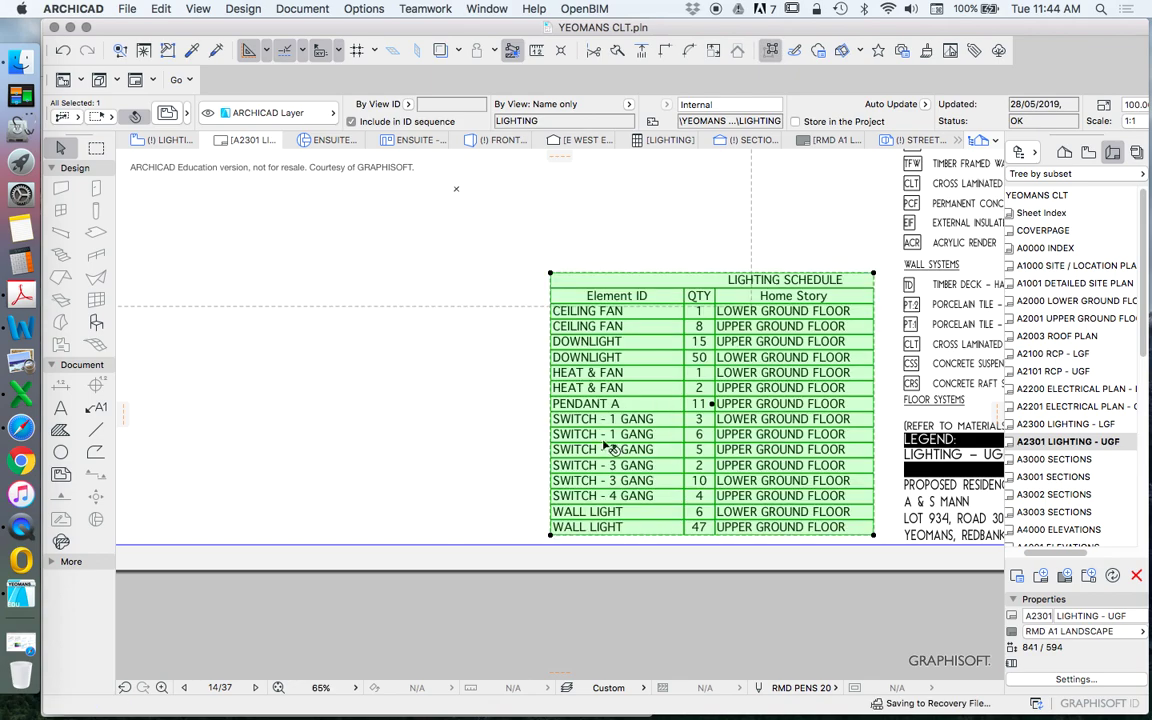
{"action": "left_click", "coordinate": [431, 383]}
Examine the cropped lighting schedule's placement on the sheet in relation to the lighting plan and the title block
{"action": "scroll", "coordinate": [630, 445], "scroll_direction": "down", "scroll_amount": 3}
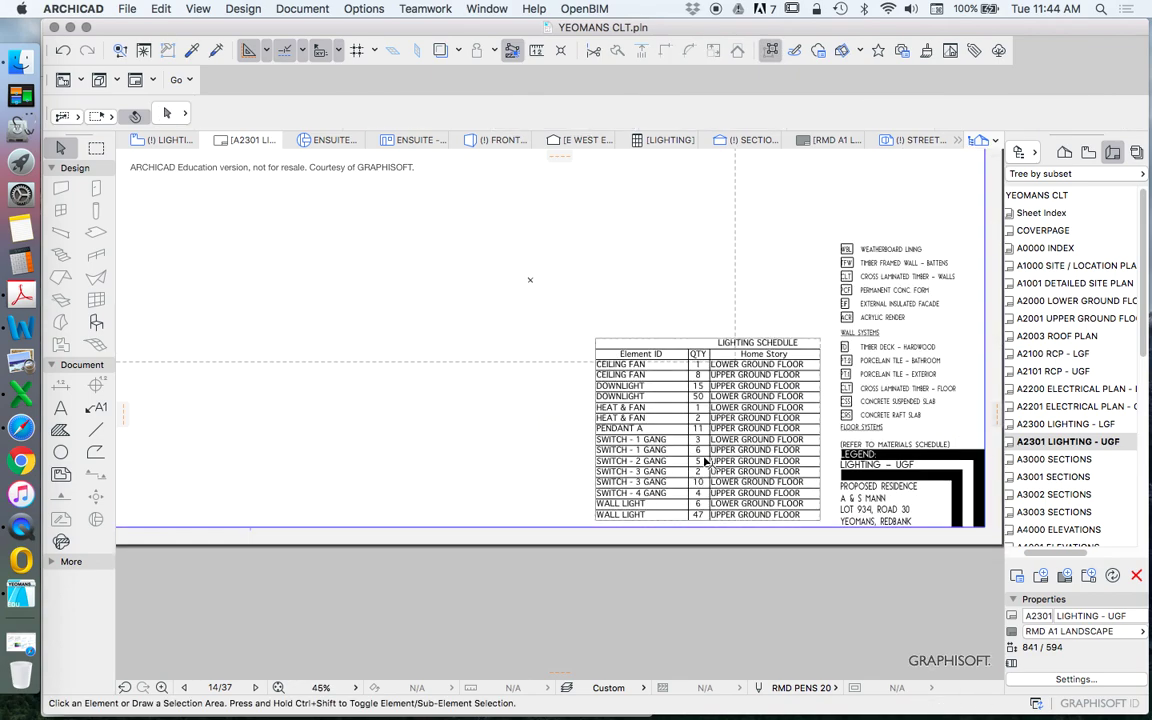
{"action": "scroll", "coordinate": [702, 460], "scroll_direction": "up", "scroll_amount": 2}
{"action": "scroll", "coordinate": [738, 517], "scroll_direction": "down", "scroll_amount": 2}
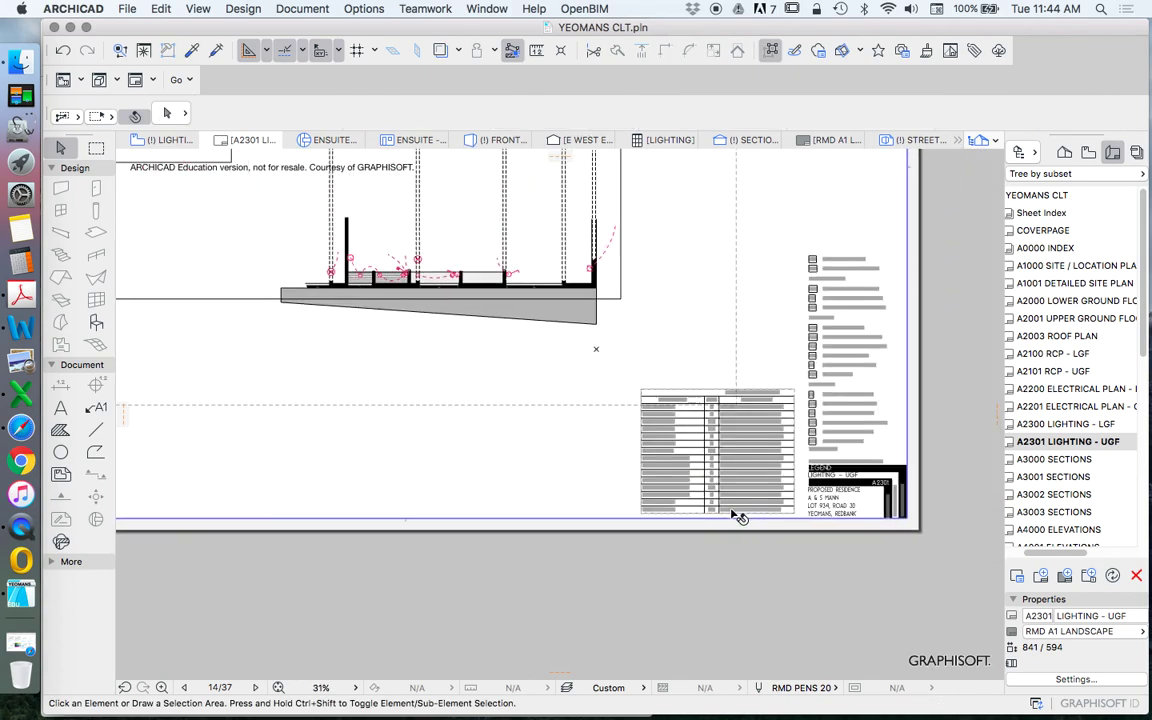
{"action": "scroll", "coordinate": [704, 455], "scroll_direction": "up", "scroll_amount": 1}
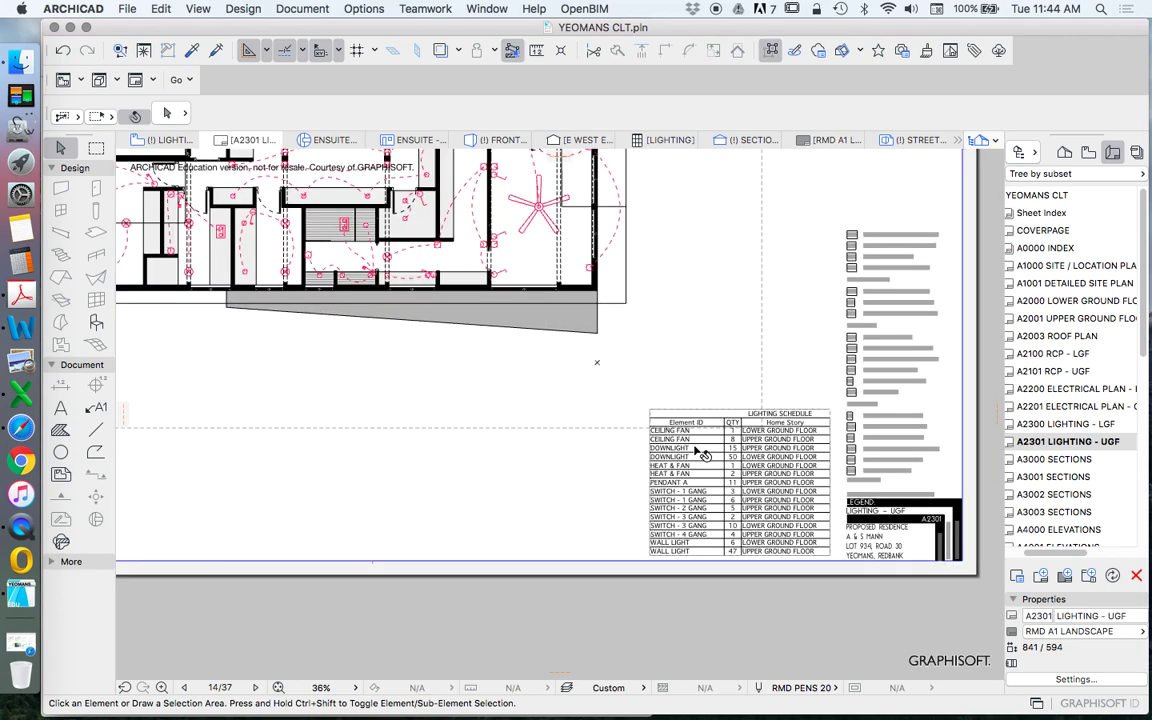
{"action": "scroll", "coordinate": [704, 455], "scroll_direction": "up", "scroll_amount": 1}
{"action": "scroll", "coordinate": [640, 390], "scroll_direction": "down", "scroll_amount": 1}
{"action": "scroll", "coordinate": [583, 330], "scroll_direction": "up", "scroll_amount": 2}
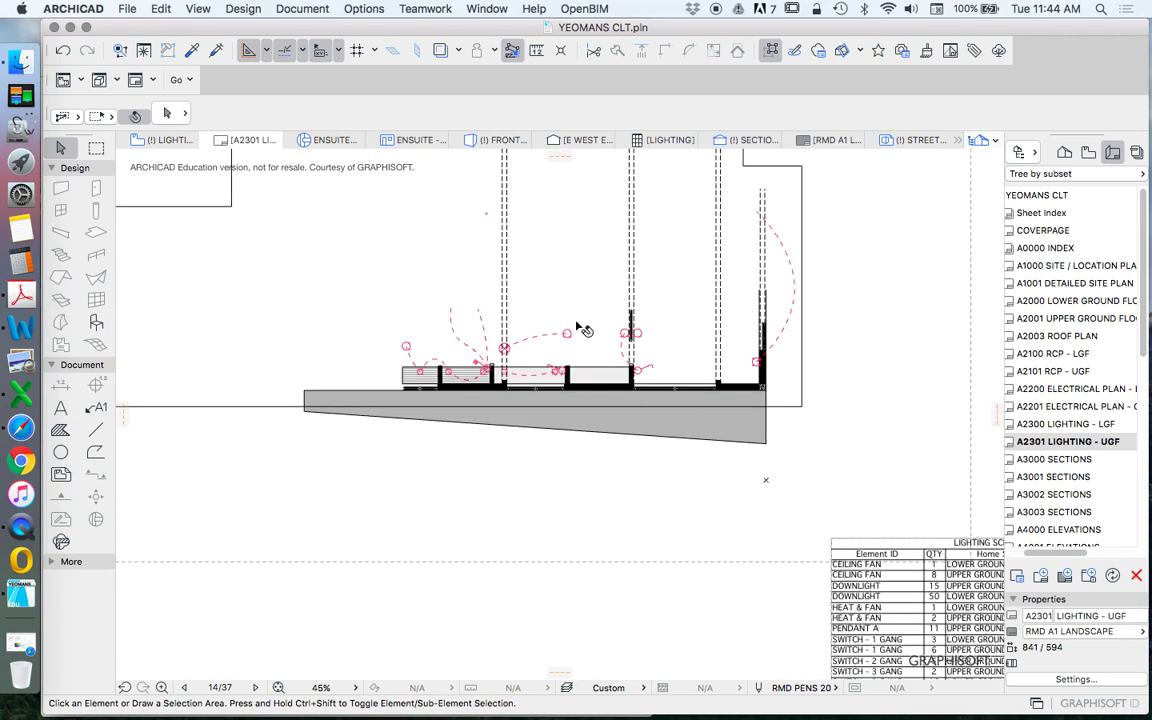
{"action": "scroll", "coordinate": [771, 476], "scroll_direction": "up", "scroll_amount": 2}
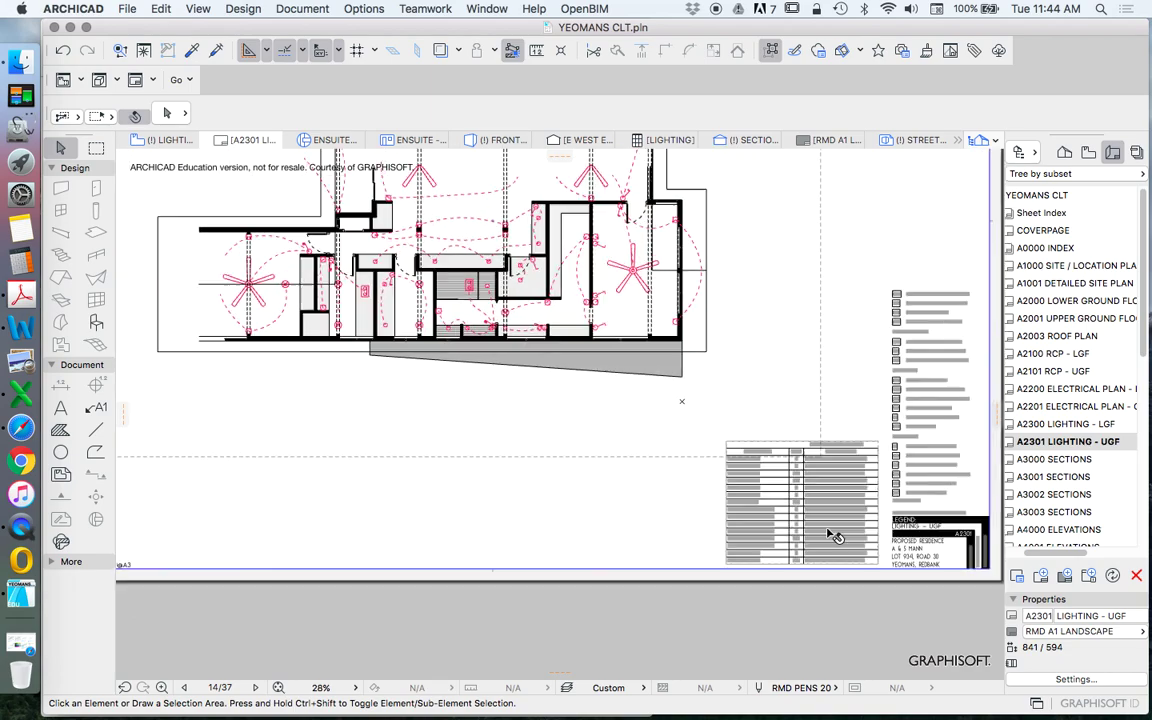
Open the source view of the placed lighting schedule drawing in a new tab
{"action": "left_click", "coordinate": [771, 400]}
{"action": "right_click", "coordinate": [753, 345]}
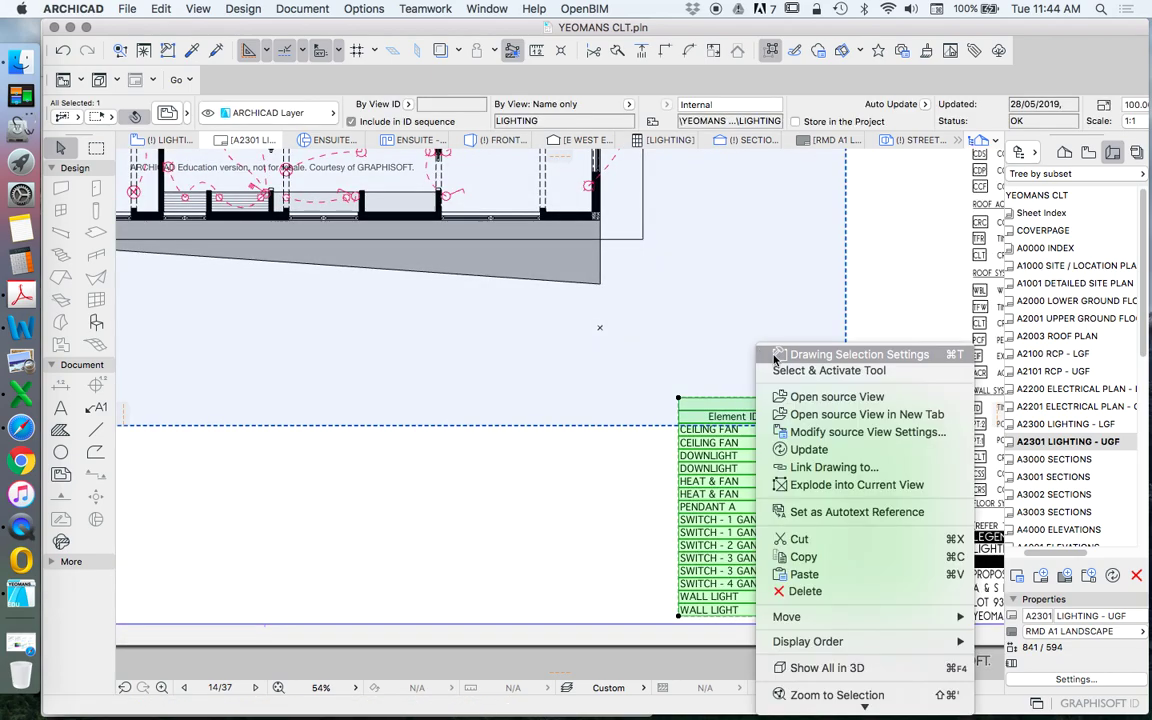
{"action": "left_click", "coordinate": [887, 416]}
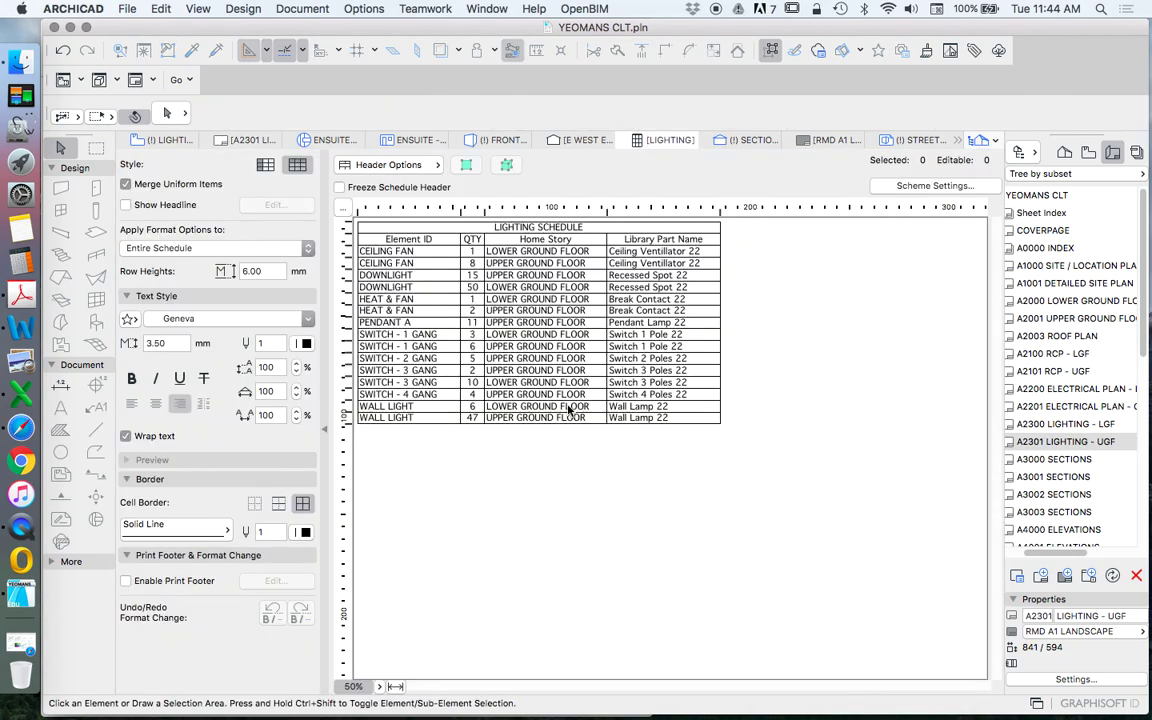
Open the LIGHTING scheme's available fields and examine the Lamp and Object/Lamp groups, including 3D Front Axonometry
{"action": "left_click", "coordinate": [924, 187]}
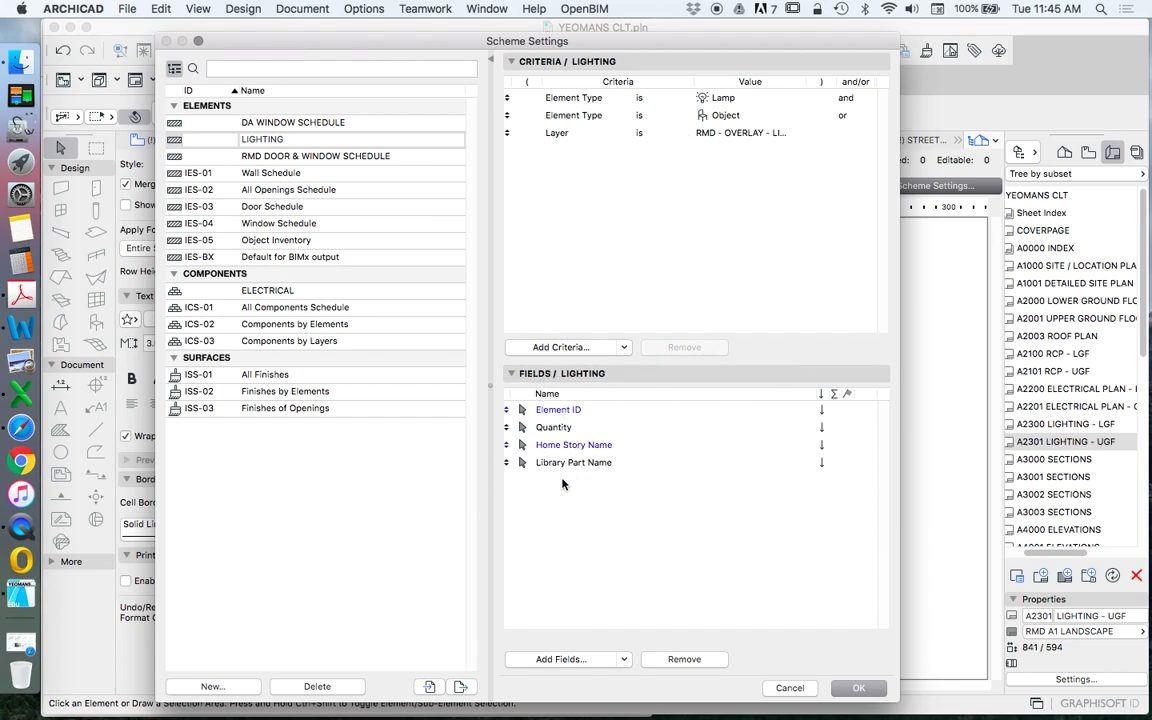
{"action": "left_click", "coordinate": [567, 656]}
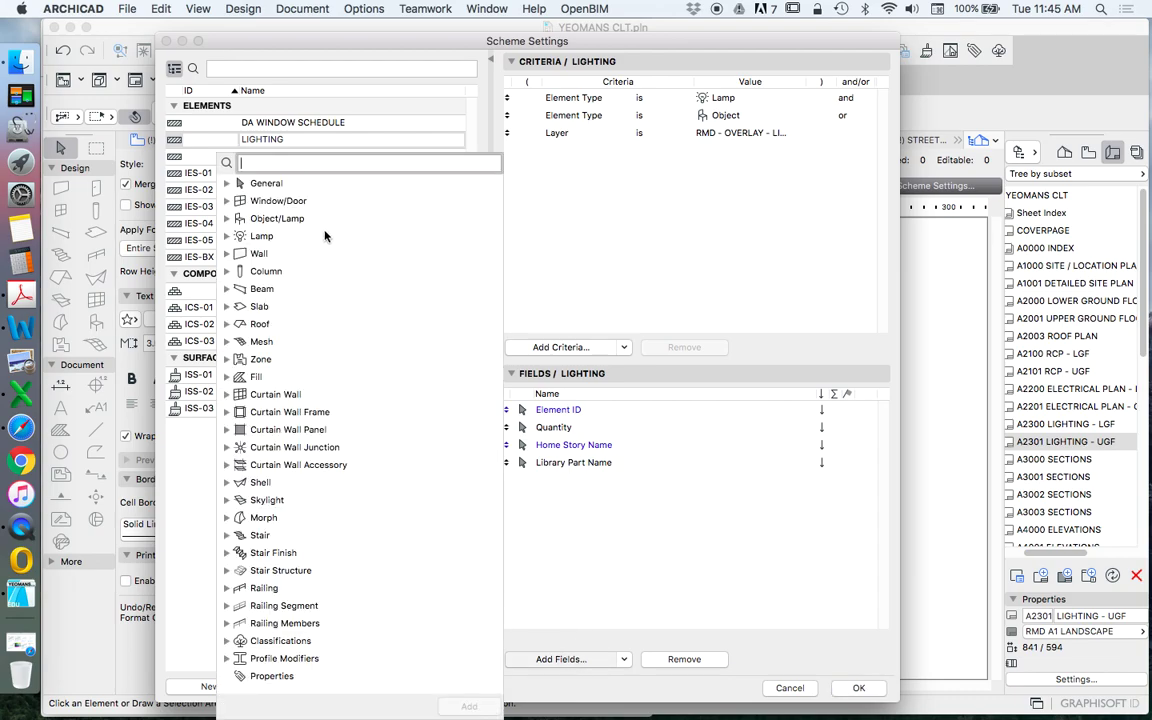
{"action": "left_click", "coordinate": [226, 237]}
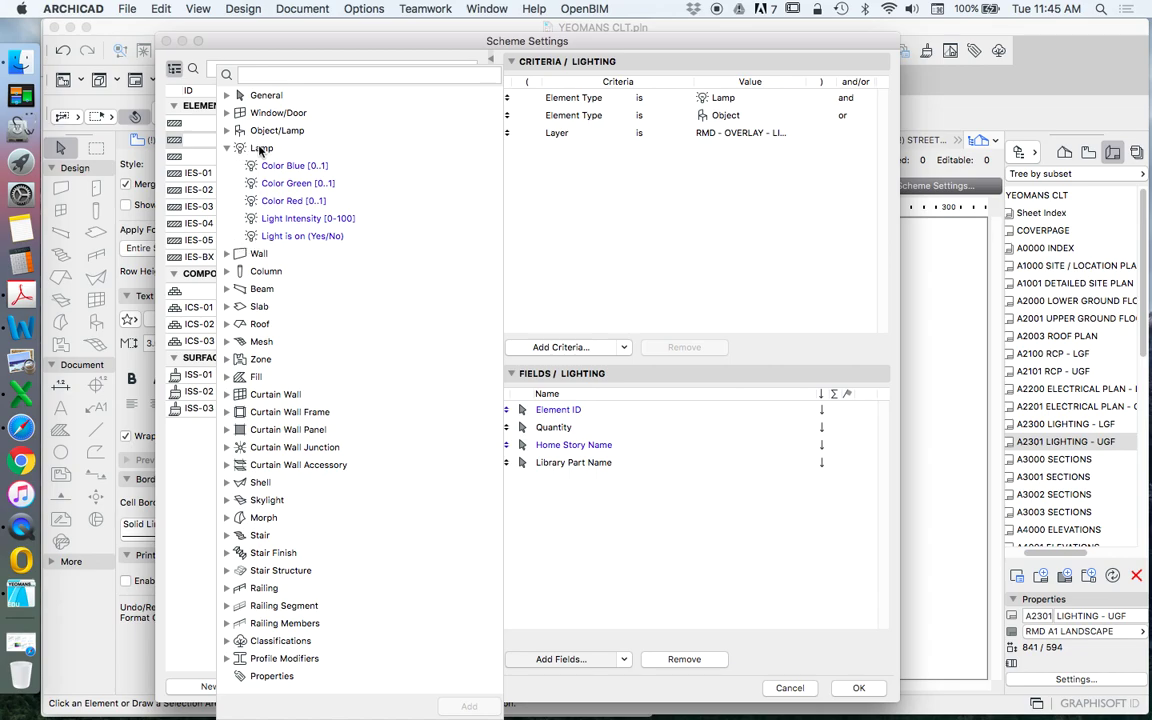
{"action": "left_click", "coordinate": [232, 131]}
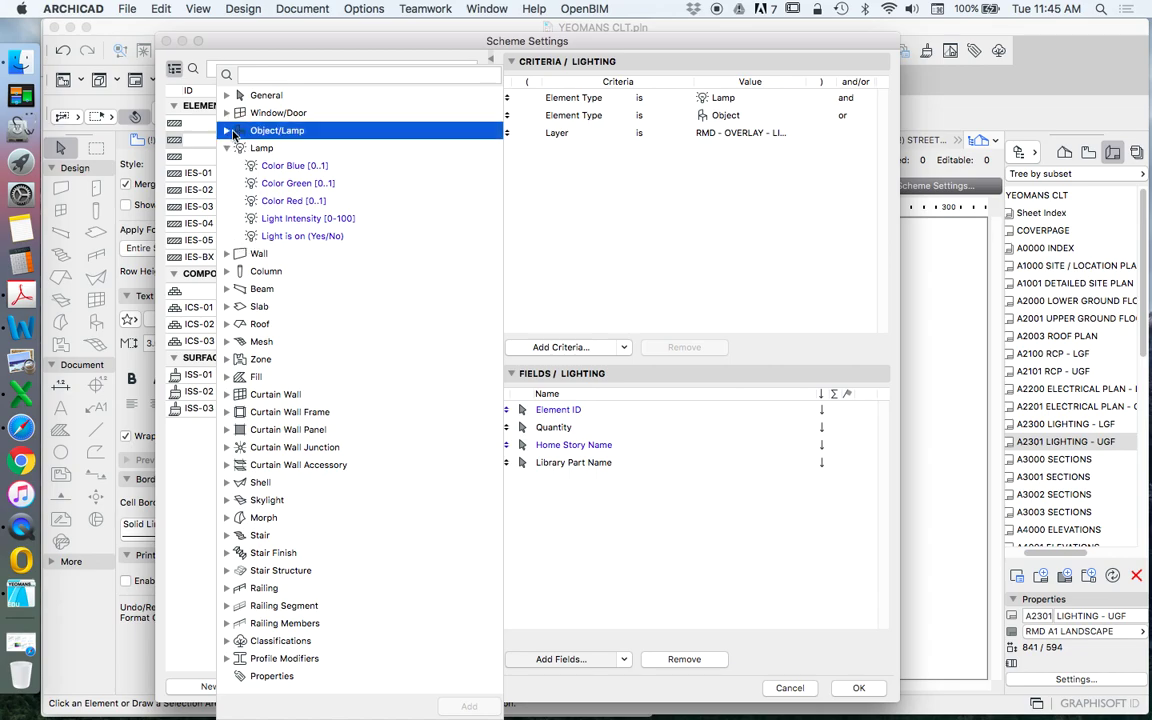
{"action": "left_click", "coordinate": [225, 132]}
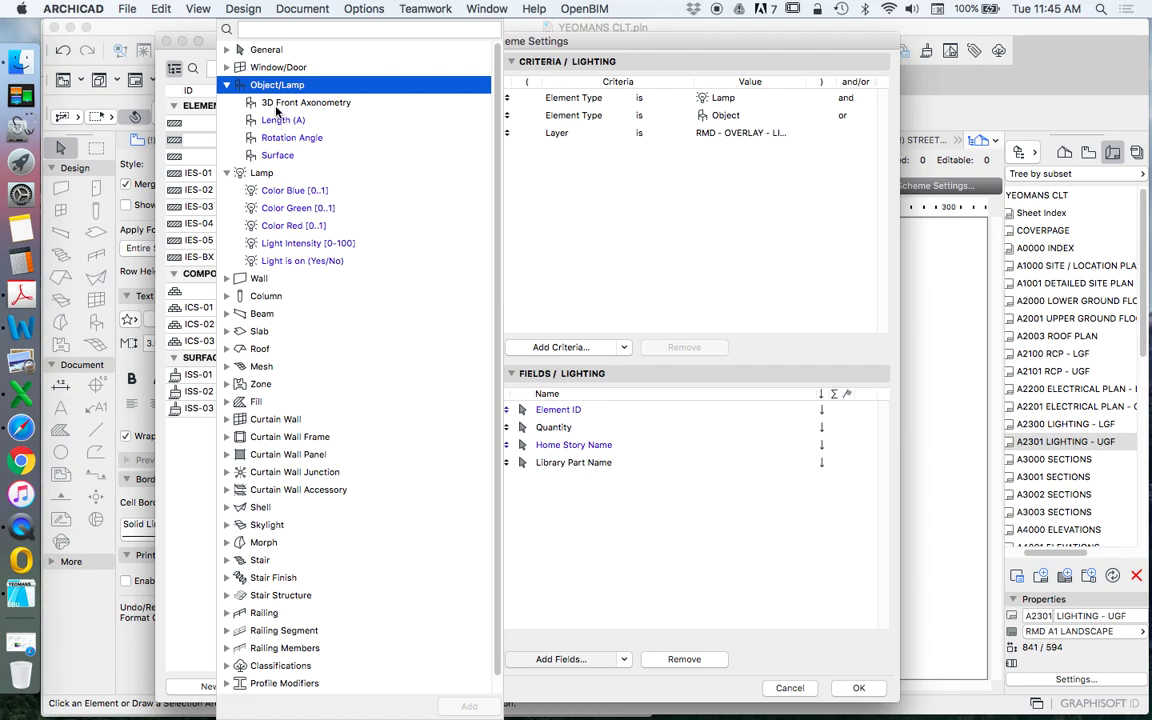
{"action": "left_click", "coordinate": [272, 103]}
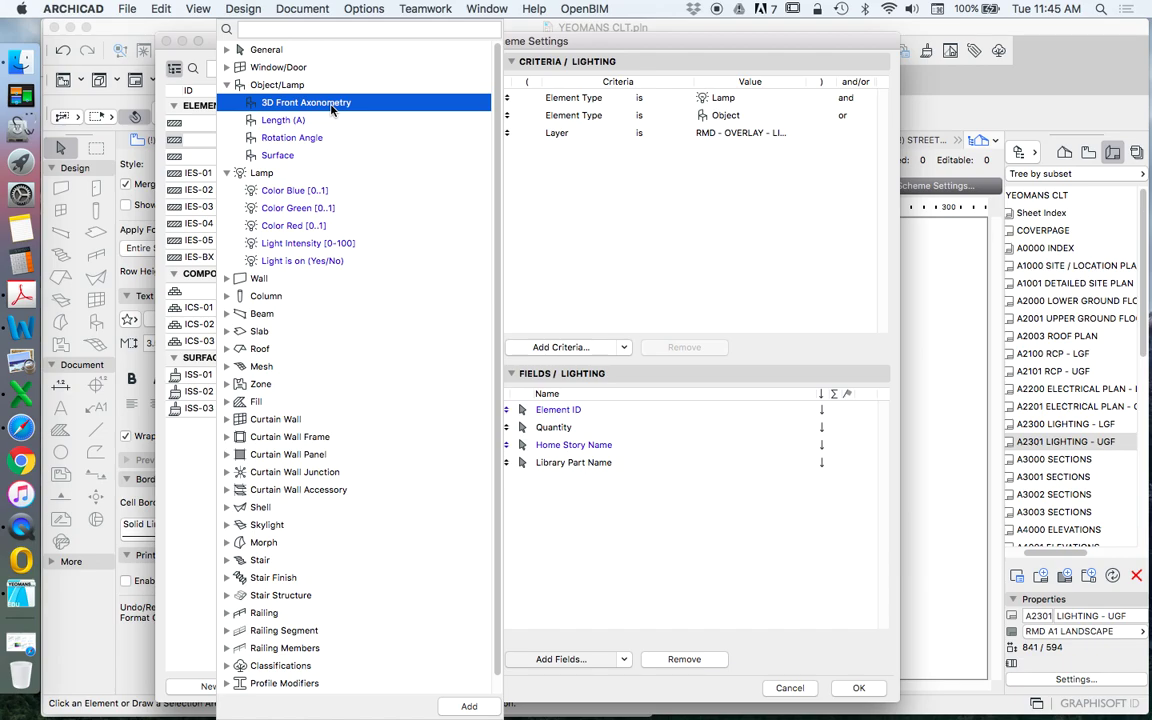
Search the available schedule fields for "top"
{"action": "left_click", "coordinate": [274, 30]}
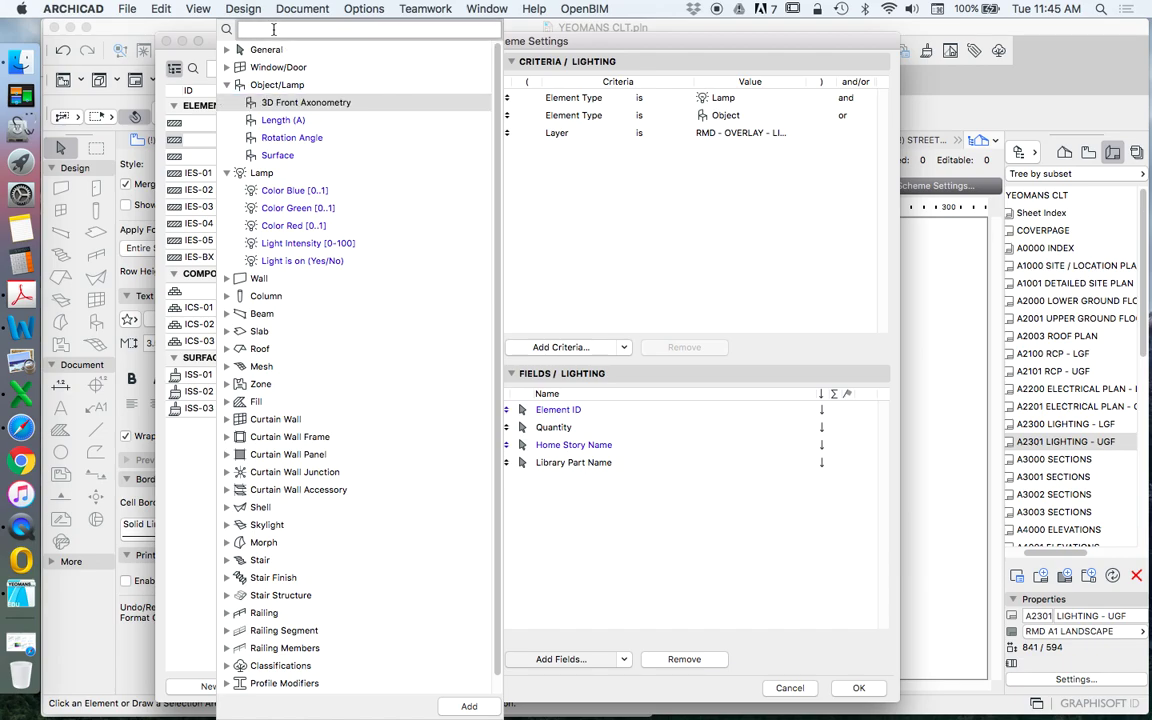
{"action": "type", "text": "top"}
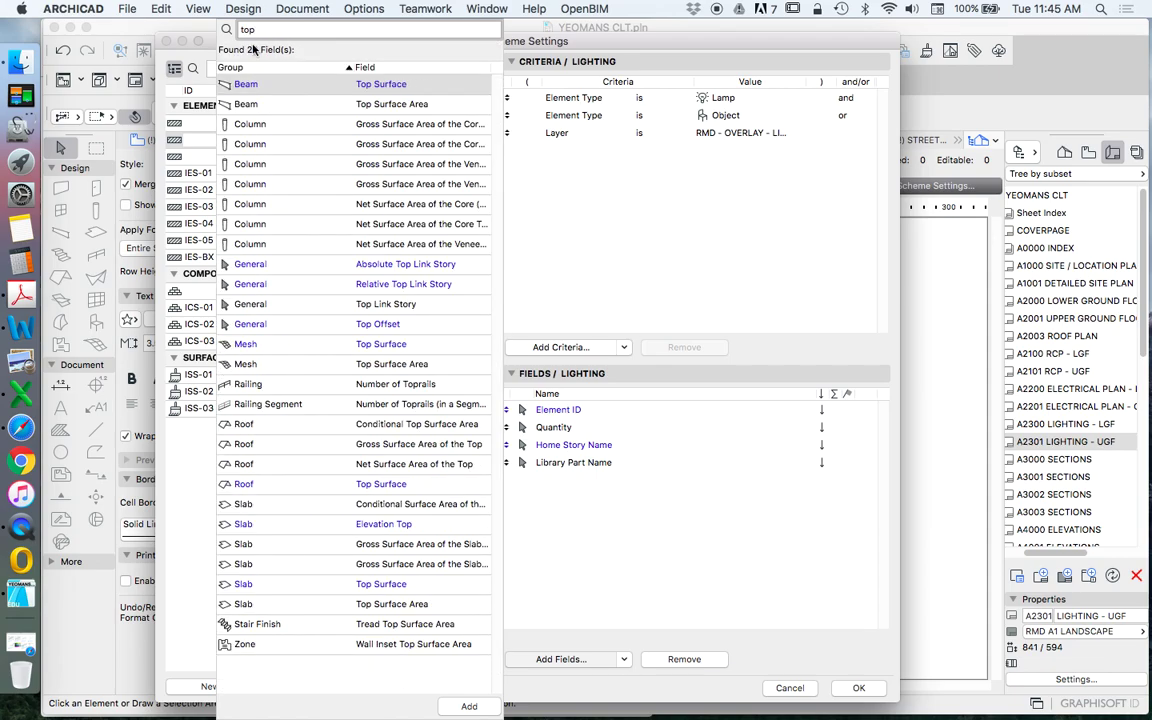
{"action": "left_click", "coordinate": [350, 66]}
Search the fields for "plan", add 2D Plan Preview to the LIGHTING scheme and place it first, above Element ID
{"action": "left_click", "coordinate": [262, 31]}
{"action": "key", "text": "BackSpace"}
{"action": "key", "text": "BackSpace"}
{"action": "key", "text": "BackSpace"}
{"action": "type", "text": "plan"}
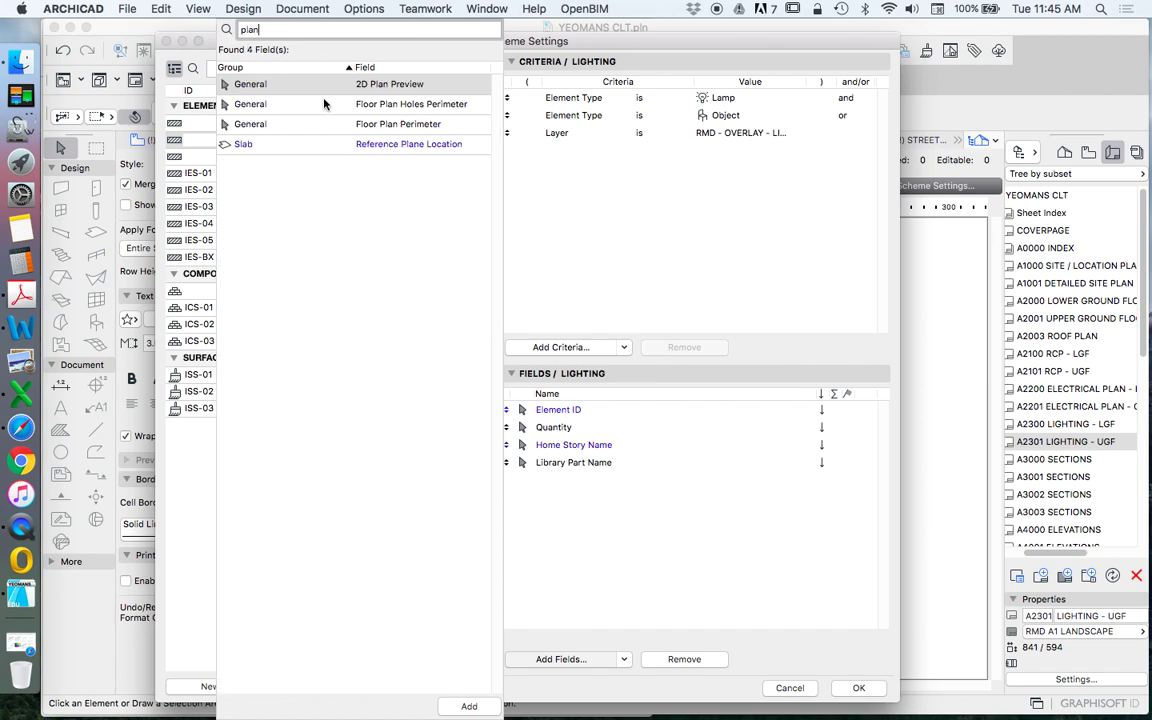
{"action": "left_click", "coordinate": [303, 87]}
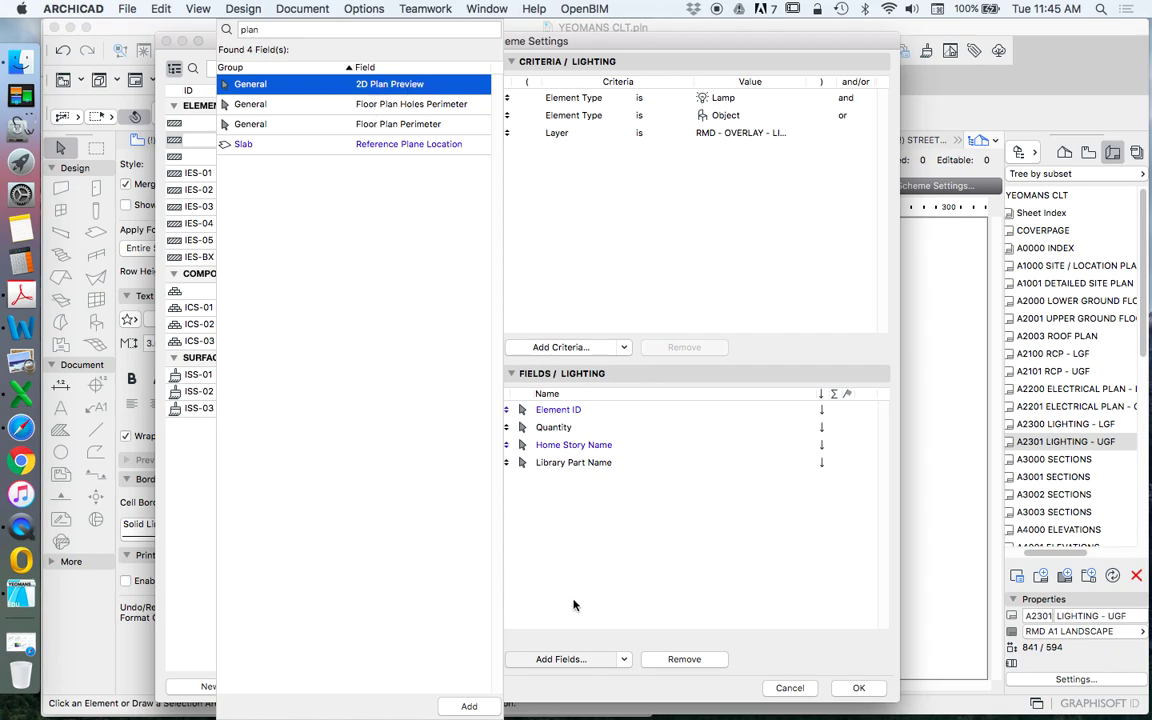
{"action": "left_click", "coordinate": [480, 708]}
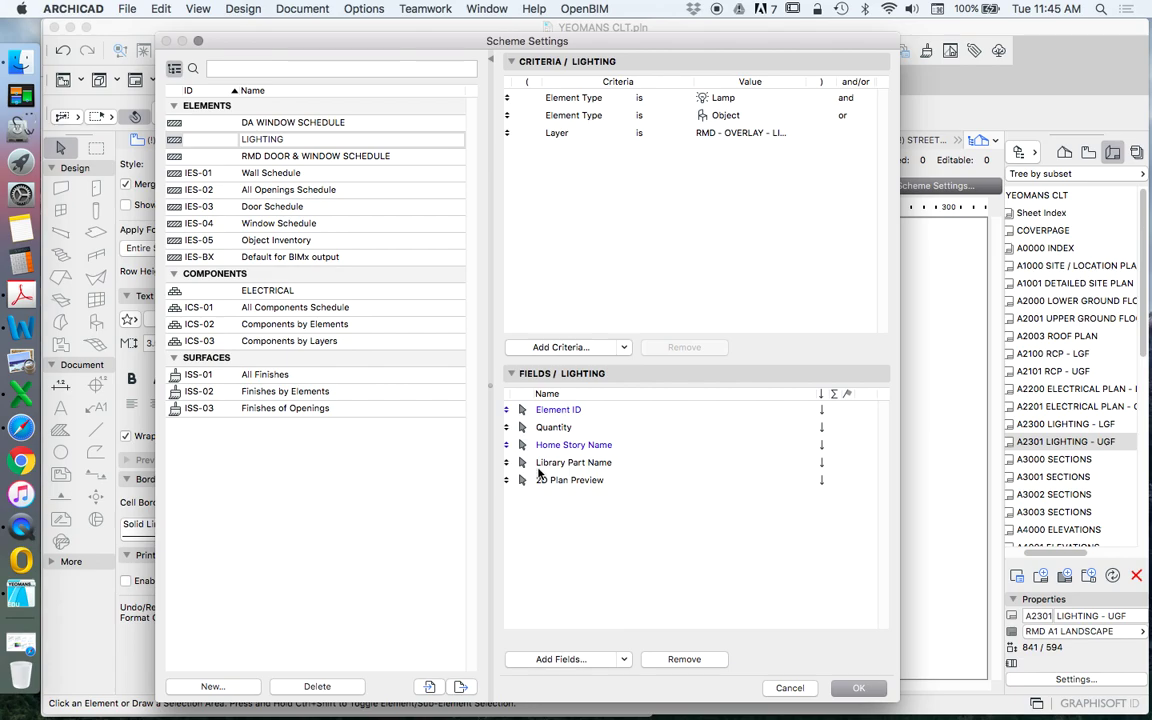
{"action": "left_click_drag", "start_coordinate": [559, 486], "coordinate": [560, 410]}
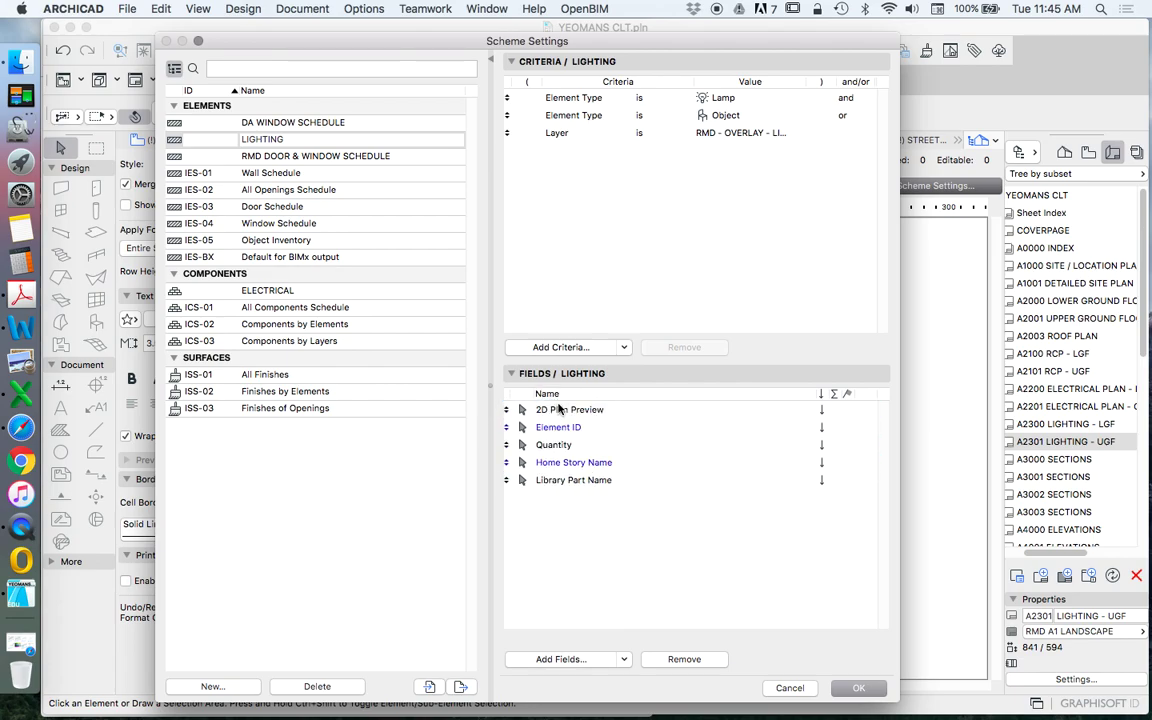
Apply the LIGHTING scheme changes and increase the heights of both CEILING FAN rows to fit their 2D plan previews
{"action": "left_click", "coordinate": [857, 689]}
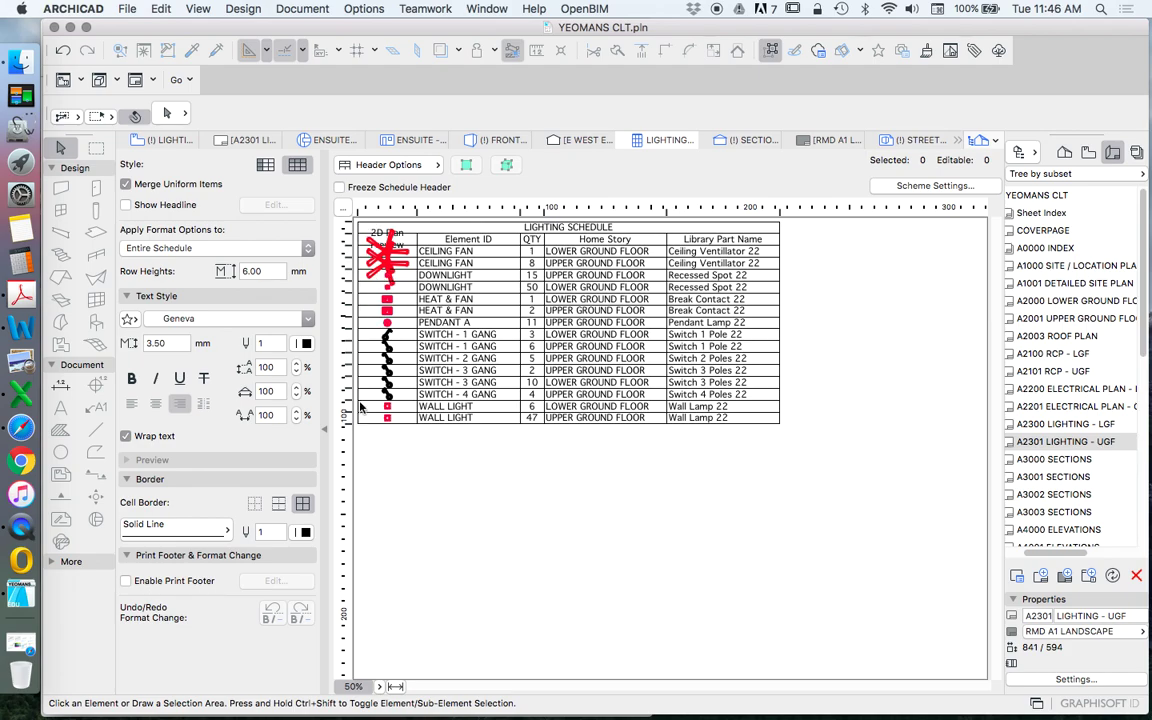
{"action": "left_click_drag", "start_coordinate": [350, 256], "coordinate": [350, 328]}
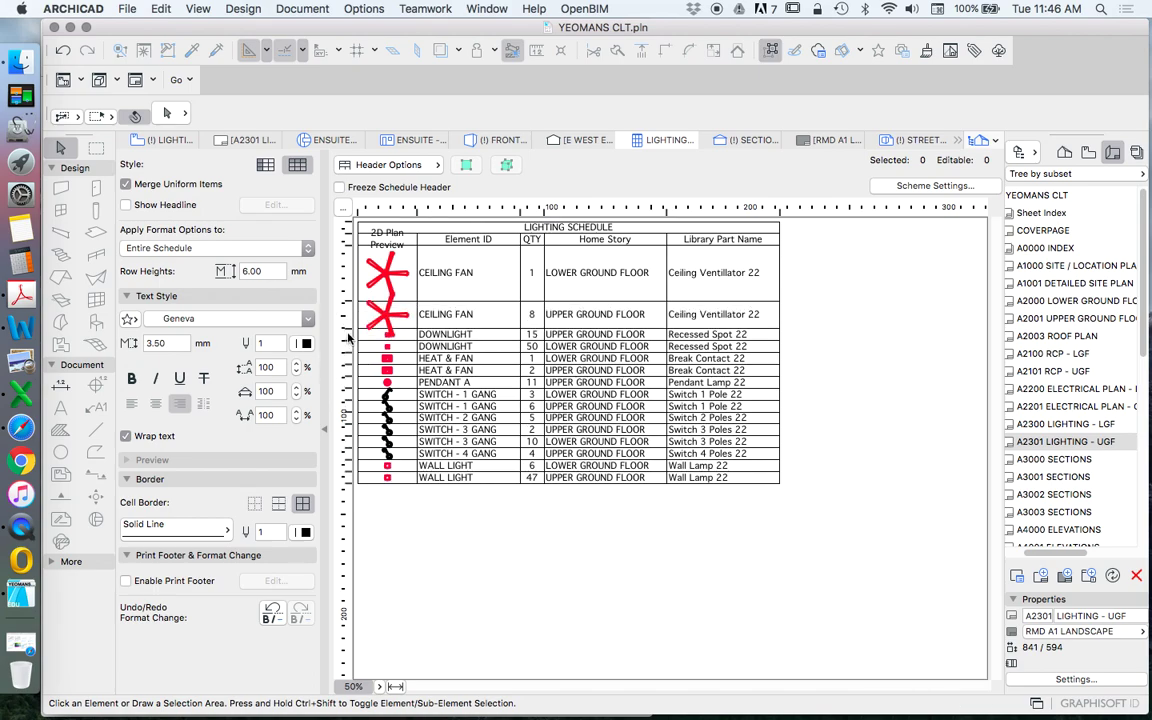
{"action": "mouse_move", "coordinate": [346, 381]}
{"action": "left_mouse_down"}
{"action": "mouse_move", "coordinate": [347, 340]}
{"action": "mouse_move", "coordinate": [351, 358]}
{"action": "left_mouse_up"}
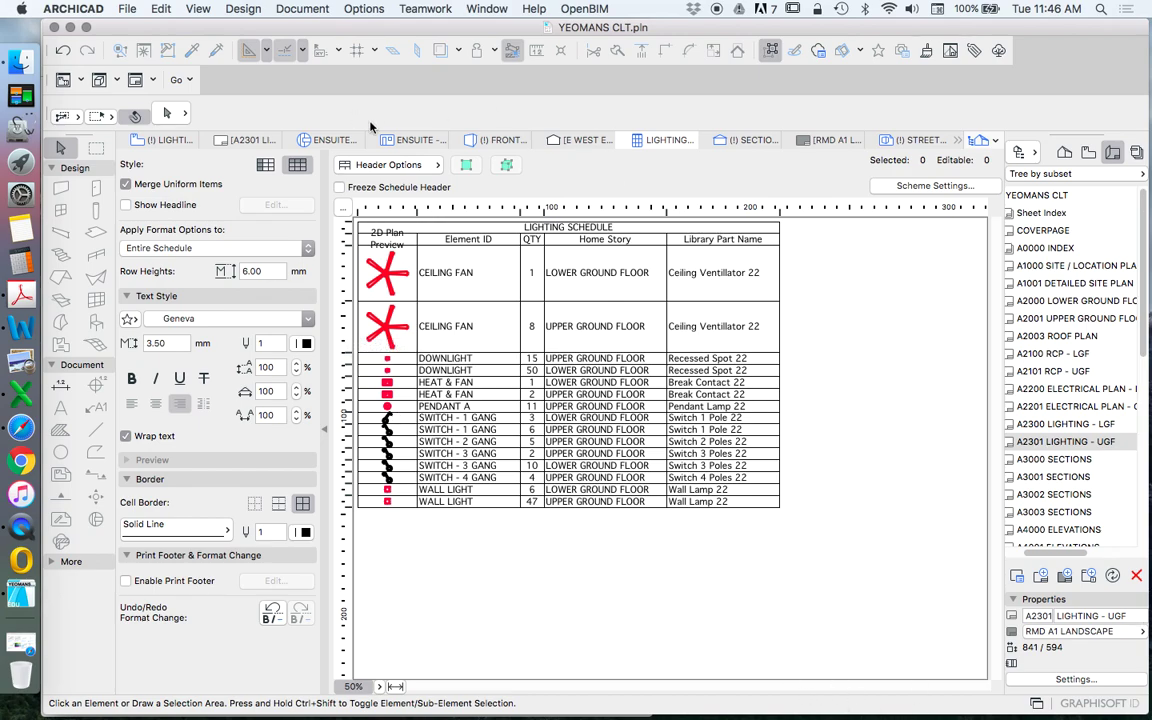
Open the A2301 LIGHTING - UGF layout and move the lighting schedule drawing up and to the left, away from the legend
{"action": "left_click", "coordinate": [1076, 443]}
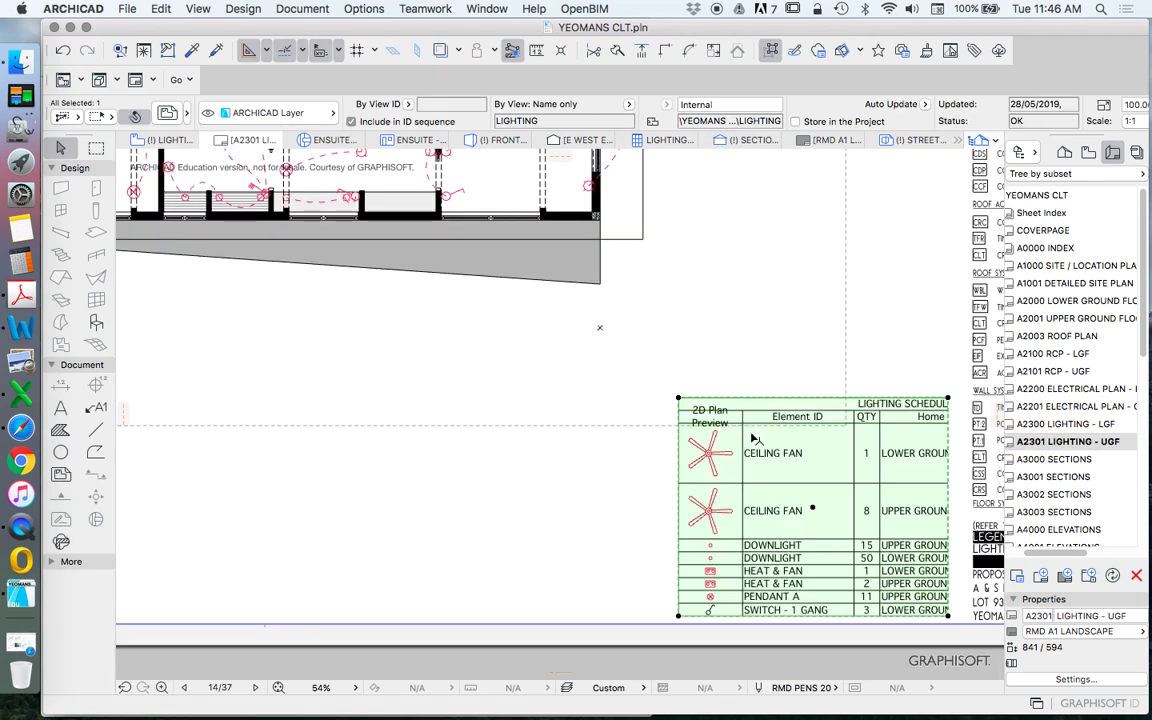
{"action": "left_click", "coordinate": [780, 462]}
{"action": "left_click", "coordinate": [563, 391]}
Resize the lighting schedule's drawing frame to end at the Home Story column and just below the last WALL LIGHT row
{"action": "left_click", "coordinate": [731, 398]}
{"action": "left_click", "coordinate": [811, 398]}
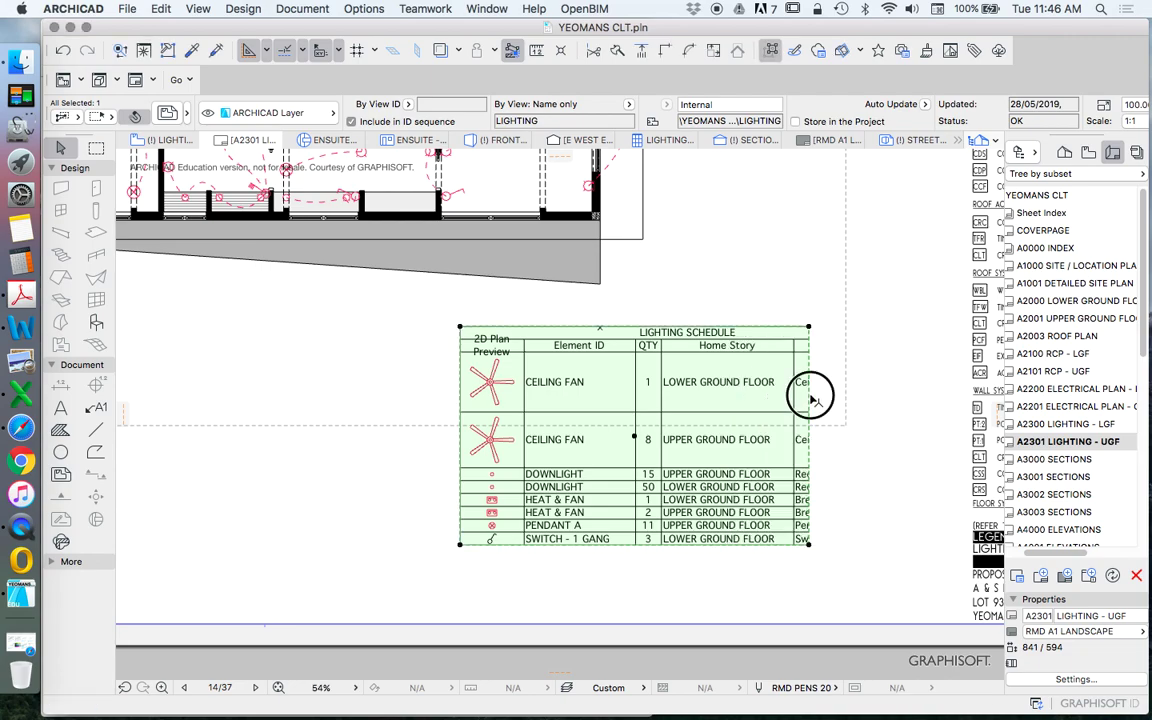
{"action": "left_click", "coordinate": [809, 398]}
{"action": "left_click", "coordinate": [794, 398]}
{"action": "left_click", "coordinate": [613, 544]}
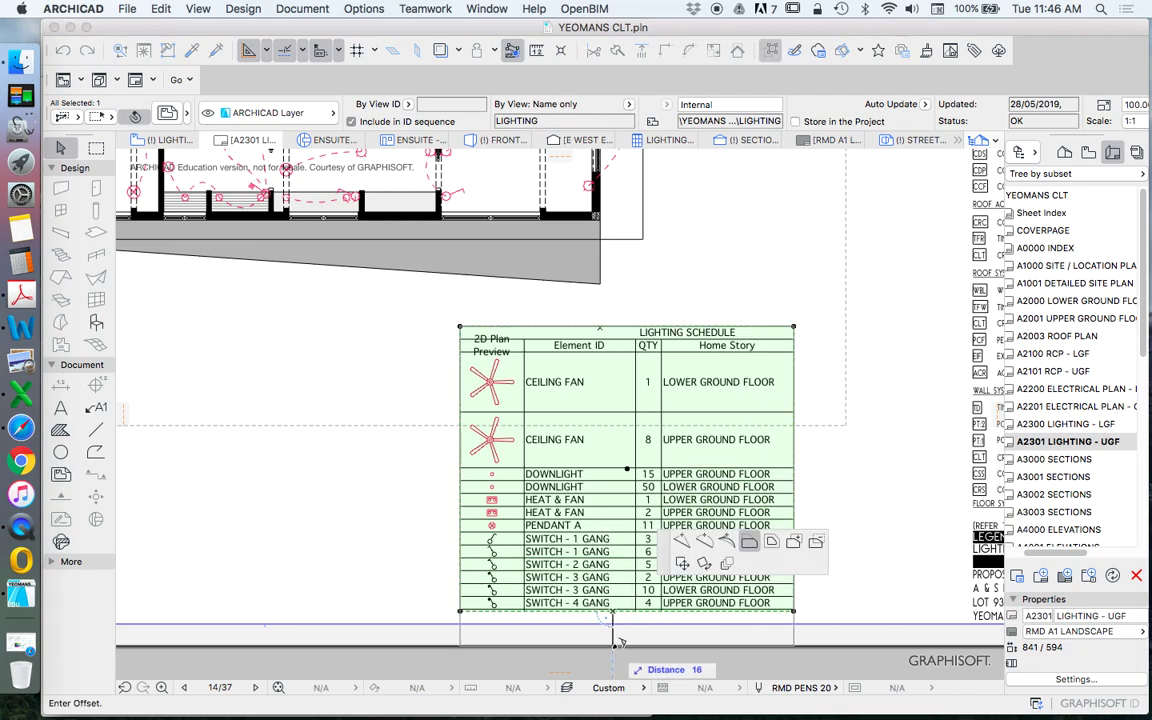
{"action": "left_click", "coordinate": [612, 651]}
{"action": "left_click", "coordinate": [525, 636]}
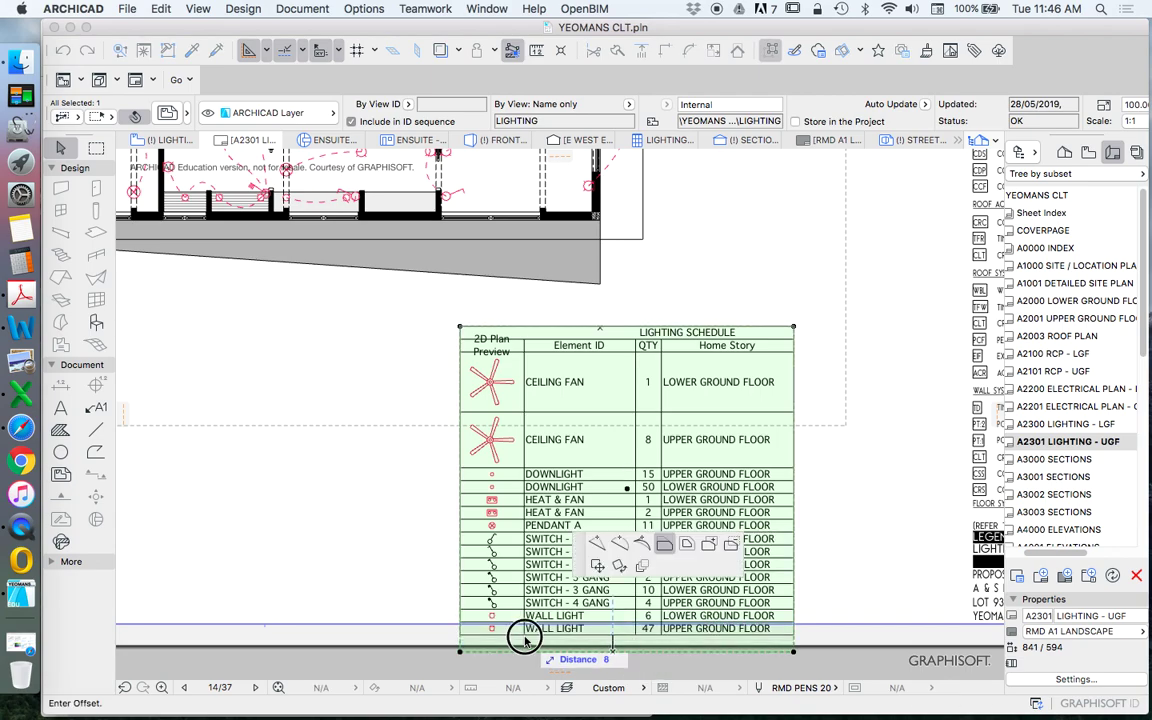
{"action": "left_click", "coordinate": [525, 636]}
Move the lighting schedule drawing back beside the legend in the layout's lower-right corner and deselect it
{"action": "left_click", "coordinate": [519, 505]}
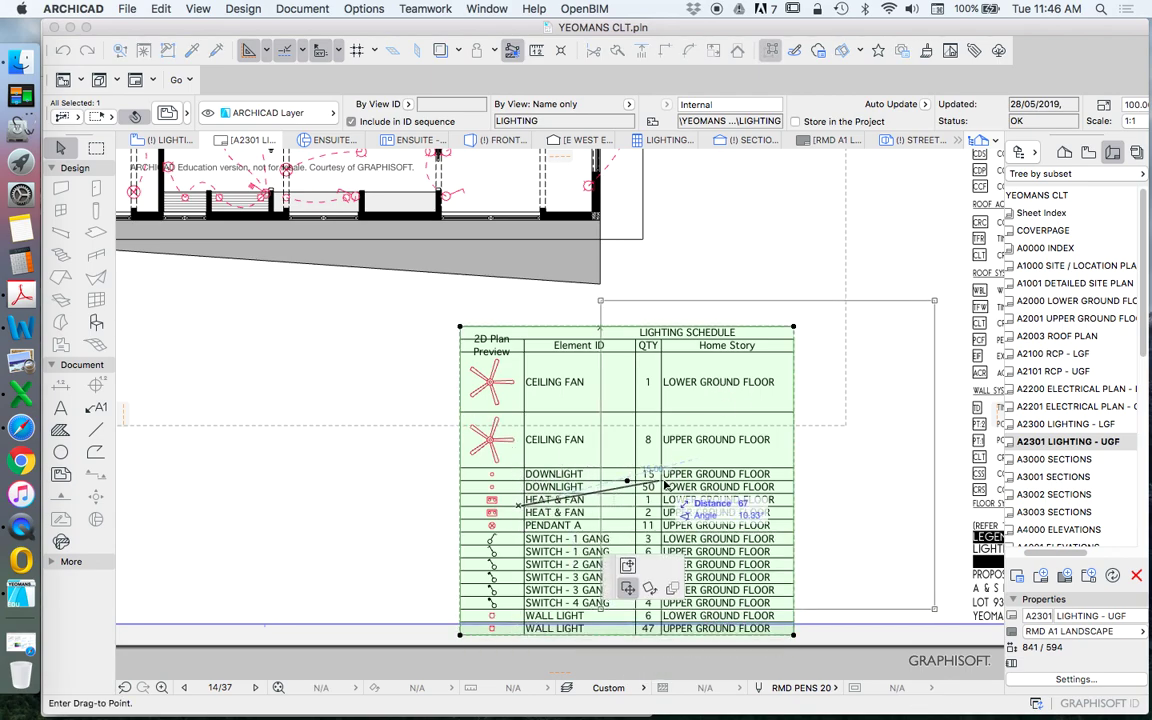
{"action": "left_click", "coordinate": [663, 484]}
{"action": "key", "text": "Escape"}
Examine the lighting plan on the A2301 layout and compare its fixture symbols with the 2D previews in the lighting schedule
{"action": "key", "text": "super+apostrophe"}
{"action": "scroll", "coordinate": [601, 512], "scroll_direction": "up", "scroll_amount": 10}
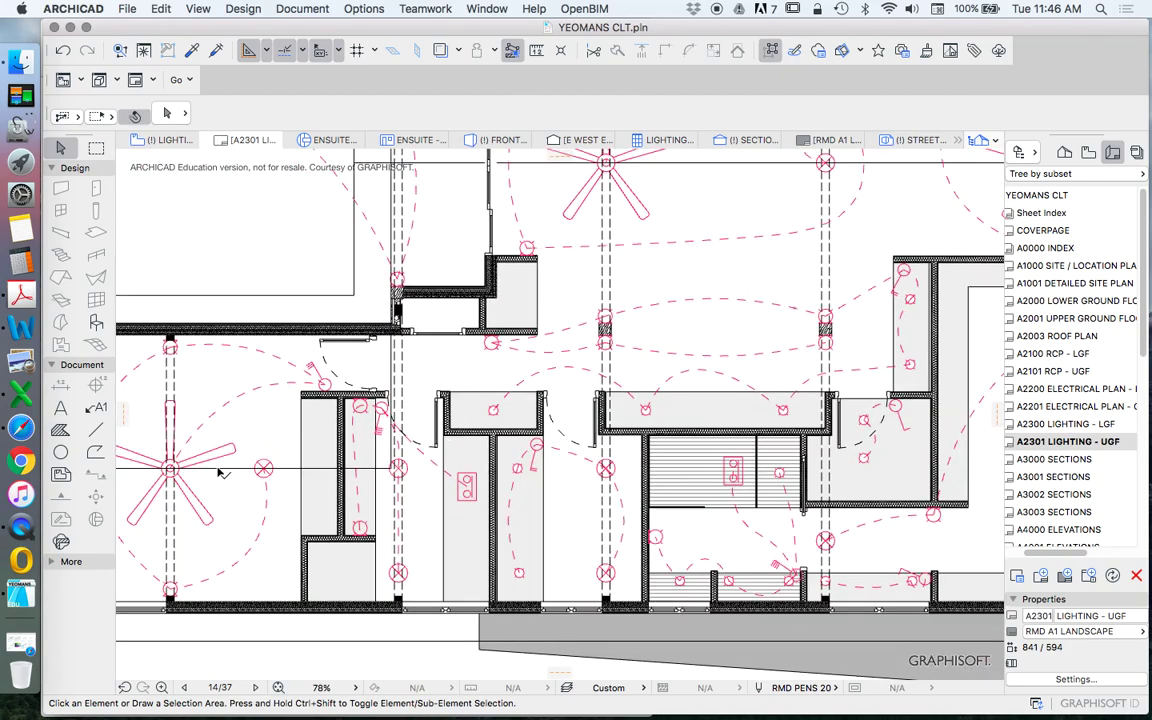
{"action": "key", "text": "super+apostrophe"}
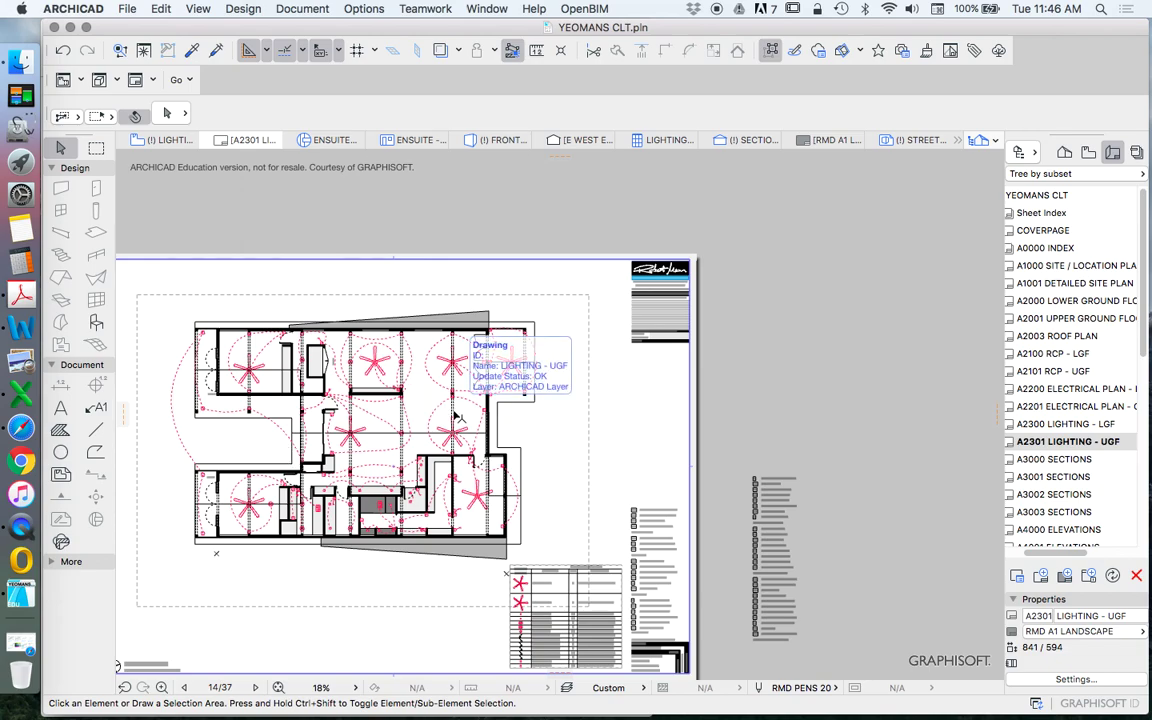
{"action": "scroll", "coordinate": [243, 530], "scroll_direction": "up", "scroll_amount": 5}
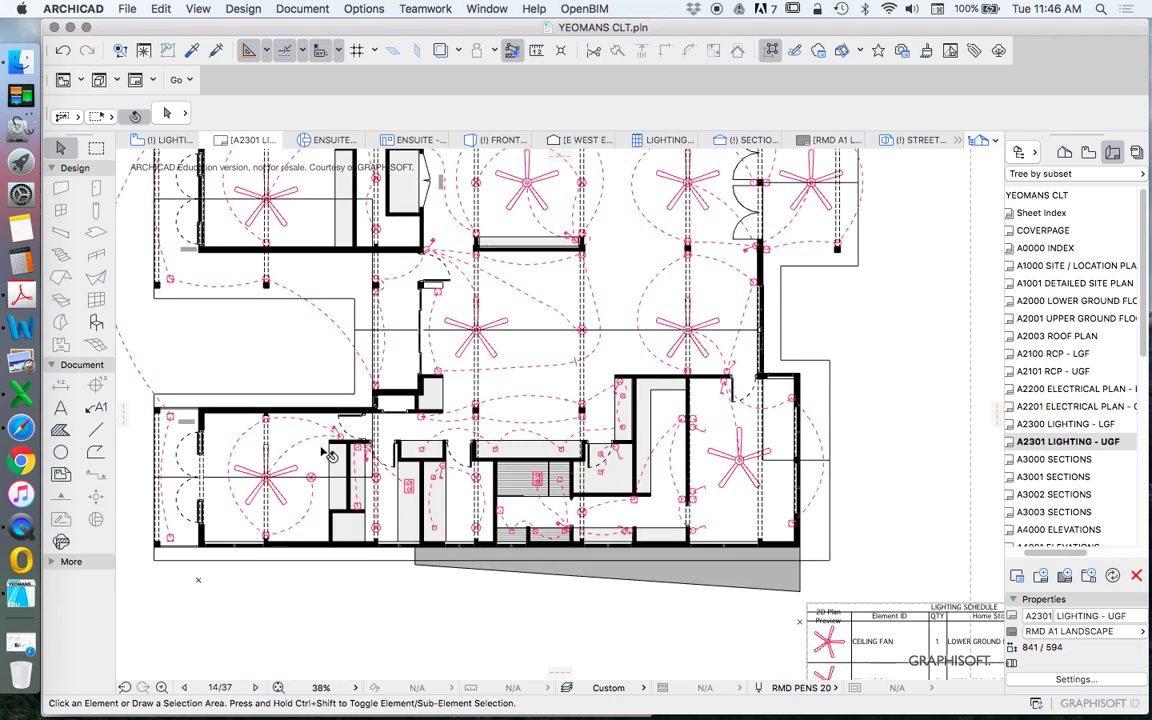
{"action": "scroll", "coordinate": [385, 330], "scroll_direction": "down", "scroll_amount": 3}
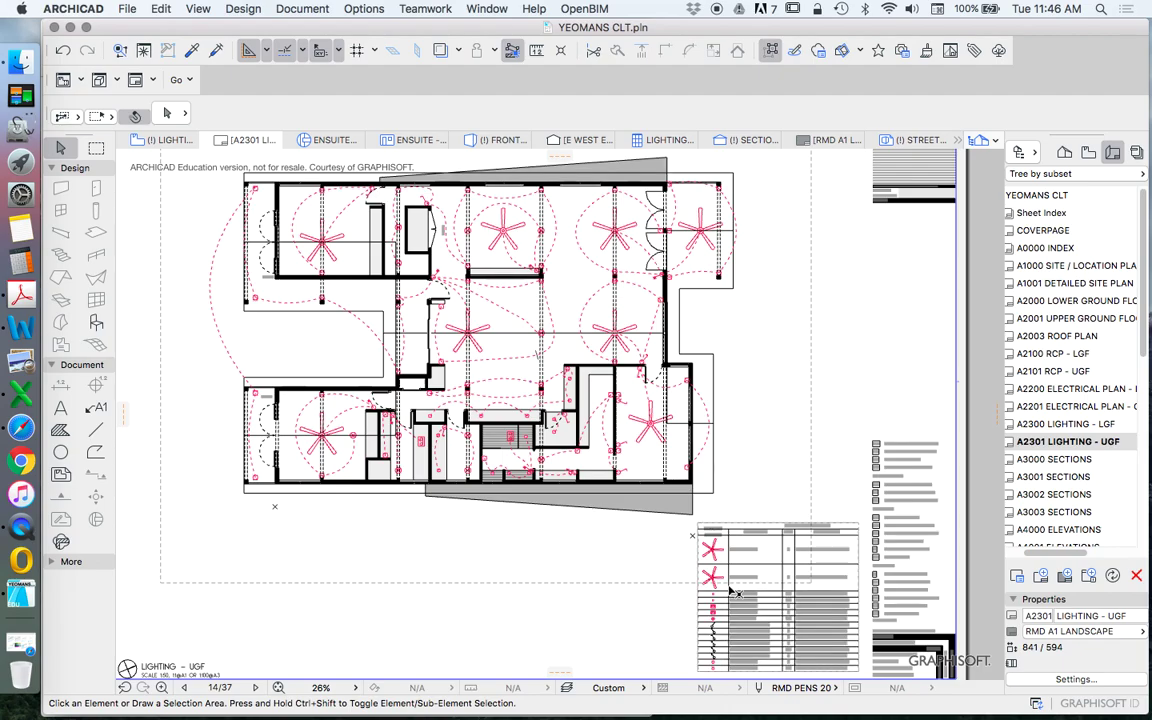
{"action": "scroll", "coordinate": [730, 560], "scroll_direction": "up", "scroll_amount": 8}
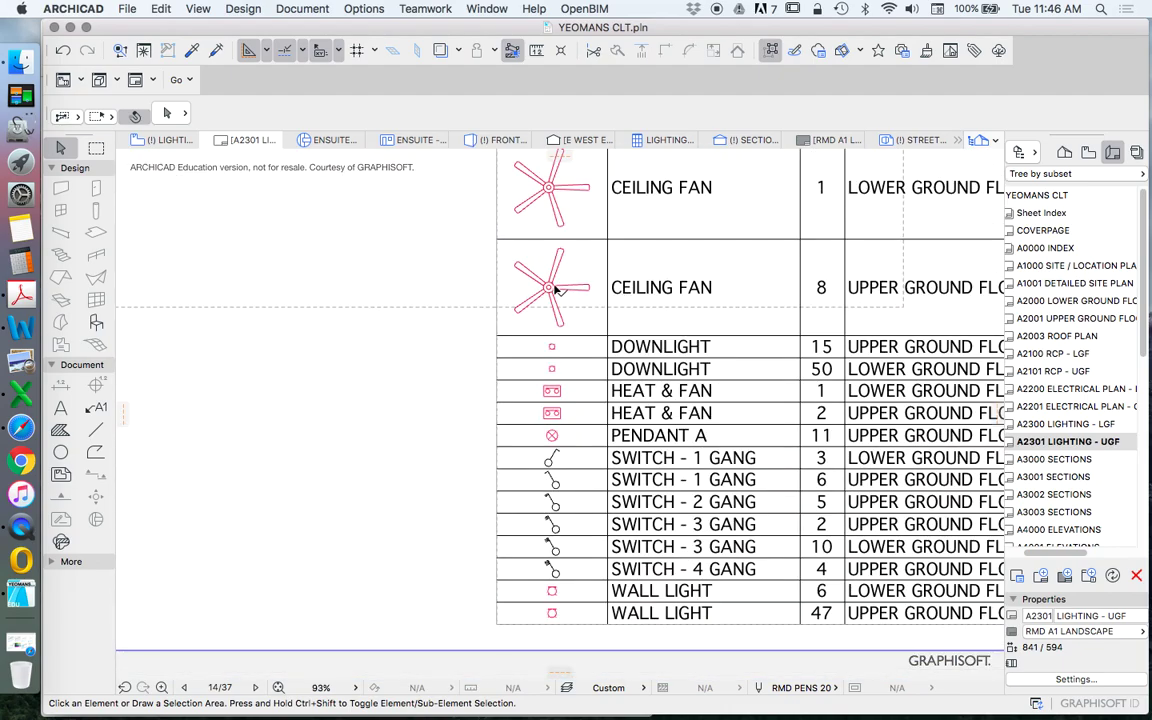
{"action": "scroll", "coordinate": [330, 391], "scroll_direction": "down", "scroll_amount": 4}
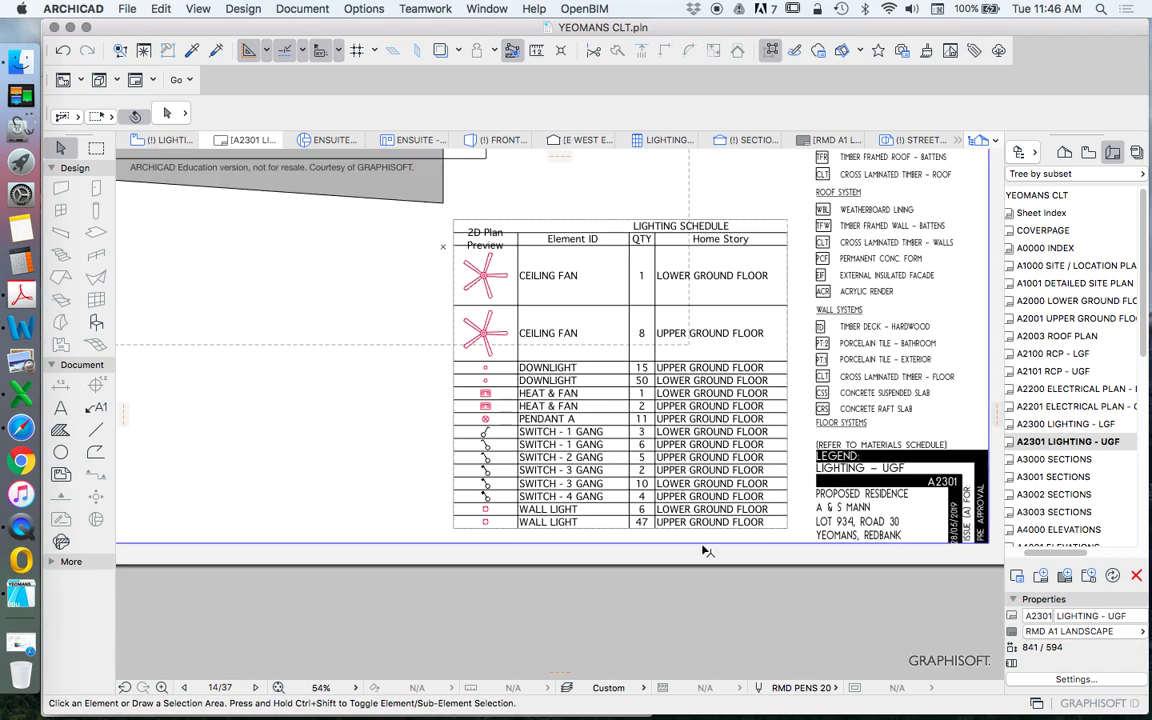
{"action": "scroll", "coordinate": [702, 515], "scroll_direction": "down", "scroll_amount": 3}
{"action": "scroll", "coordinate": [650, 514], "scroll_direction": "up", "scroll_amount": 4}
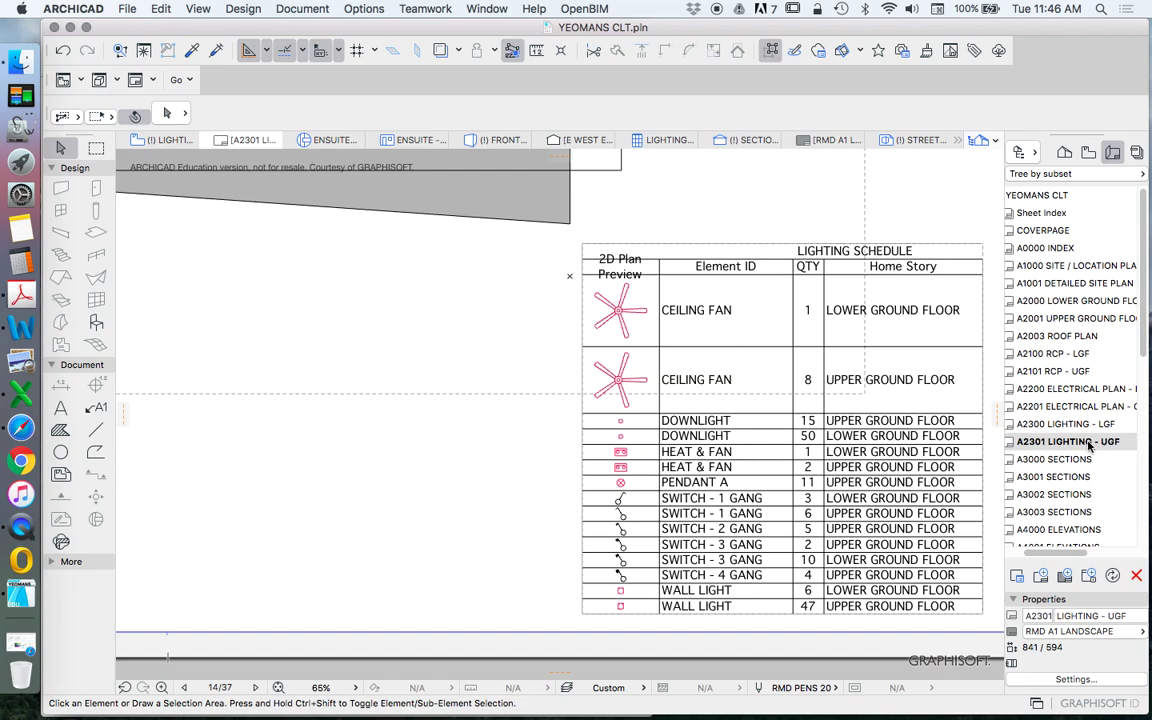
Open the ELECTRICAL component schedule from the project's schedules and look through its rows
{"action": "left_click", "coordinate": [1064, 152]}
{"action": "scroll", "coordinate": [1090, 329], "scroll_direction": "down", "scroll_amount": 3}
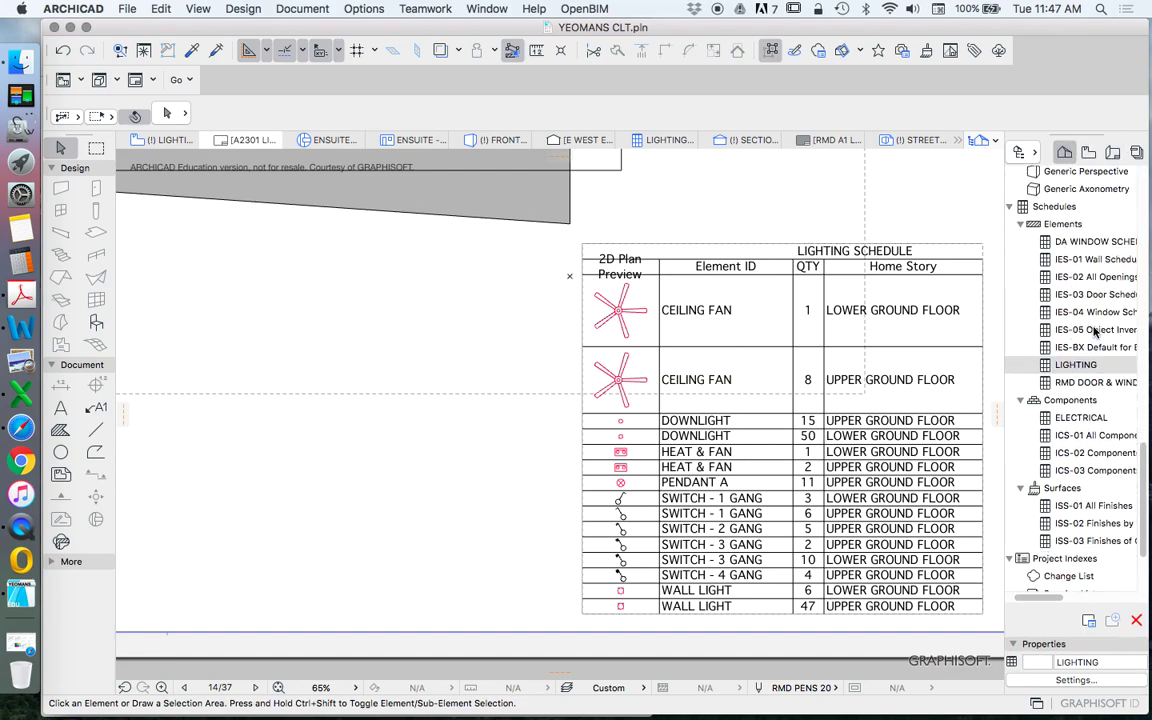
{"action": "left_click", "coordinate": [1079, 418]}
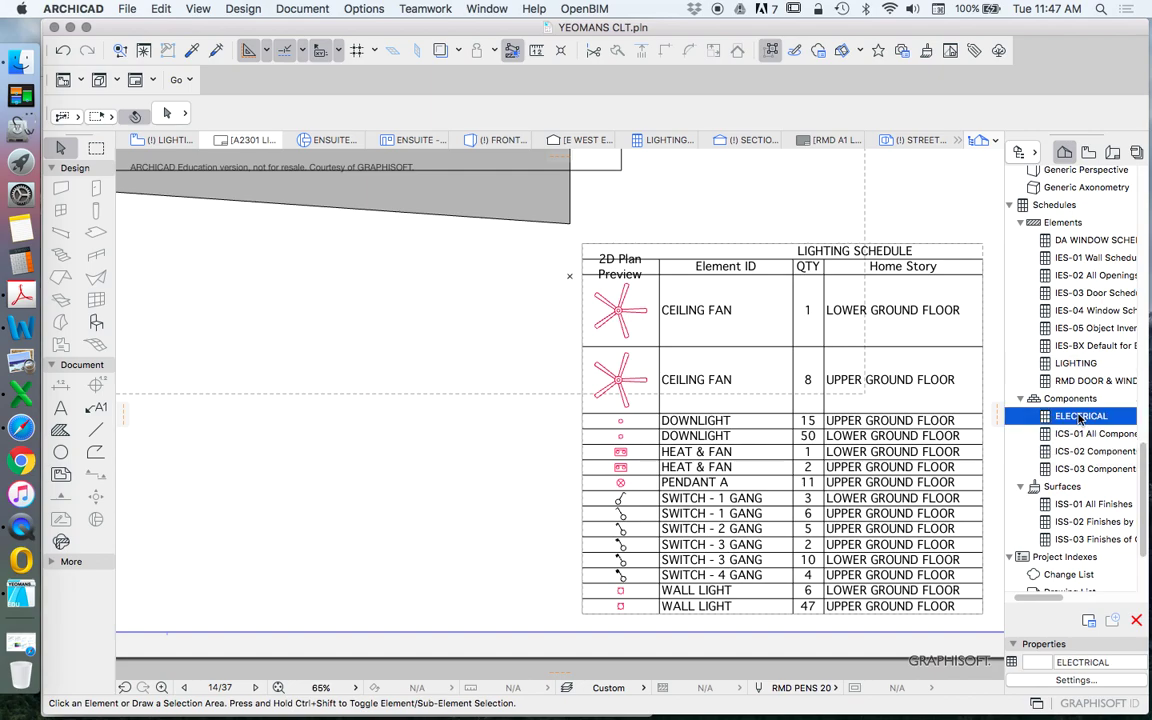
{"action": "double_click", "coordinate": [1079, 418]}
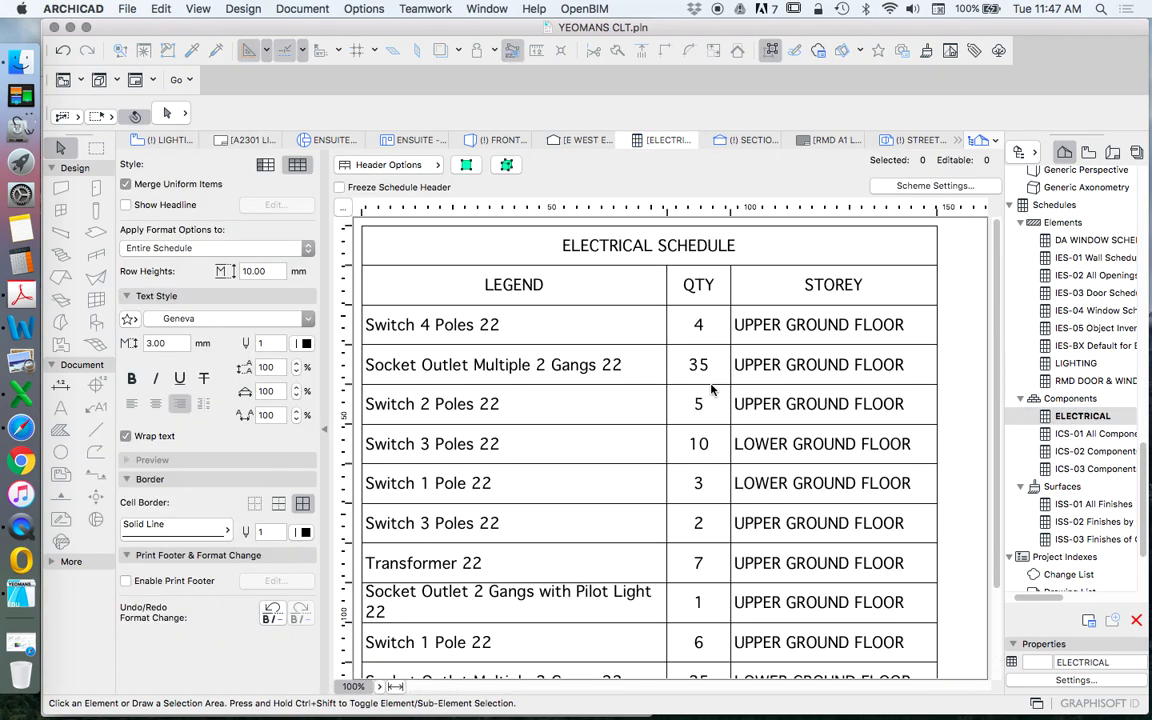
{"action": "scroll", "coordinate": [727, 313], "scroll_direction": "down", "scroll_amount": 3}
{"action": "scroll", "coordinate": [757, 365], "scroll_direction": "up", "scroll_amount": 3}
Add the 2D Plan Preview field to the ELECTRICAL scheme, place it first above Library Part Name, and apply the scheme
{"action": "left_click", "coordinate": [950, 185]}
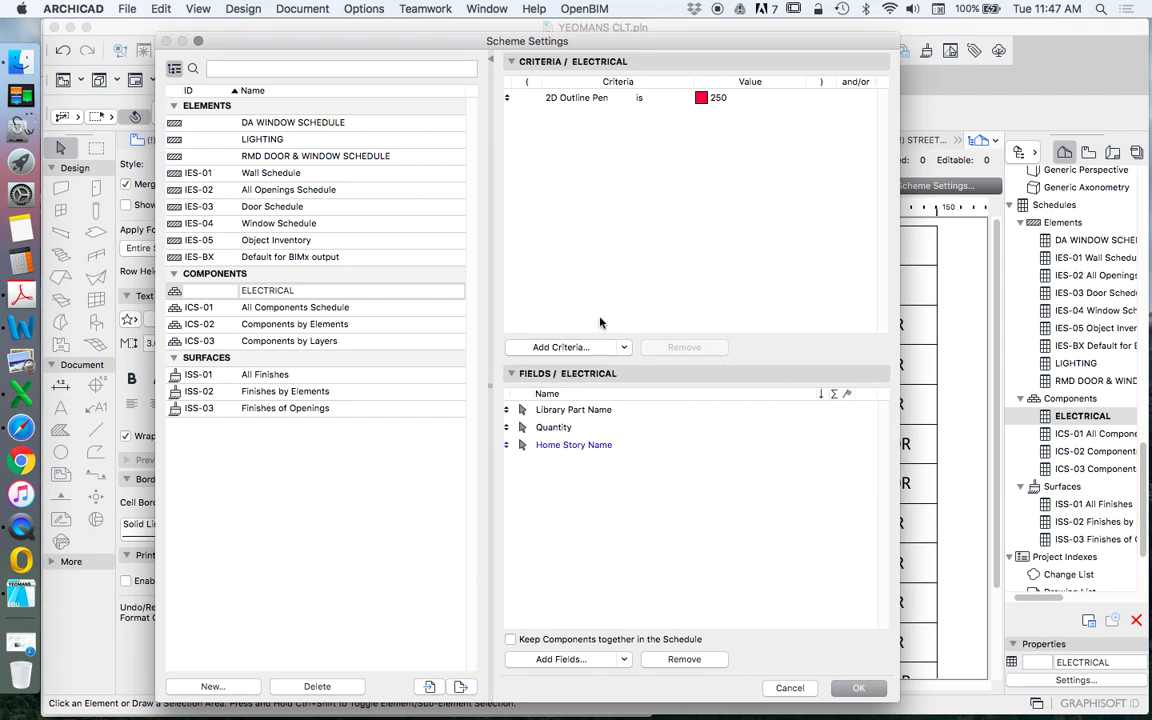
{"action": "left_click", "coordinate": [575, 660]}
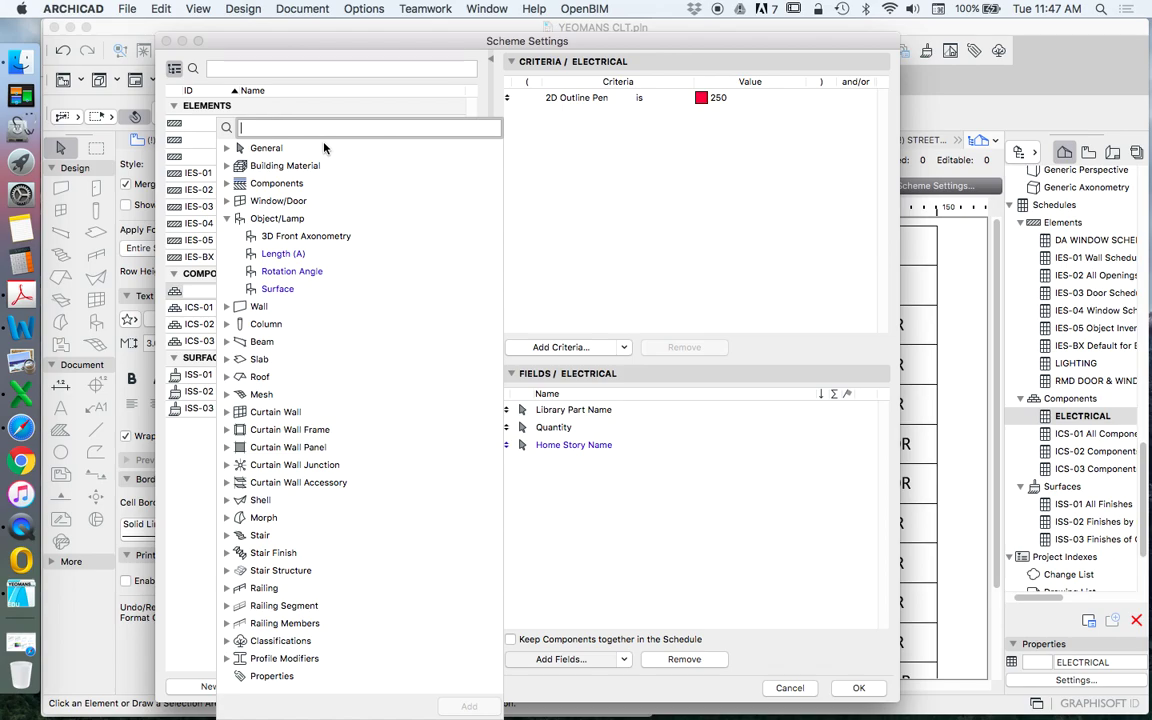
{"action": "type", "text": "plan"}
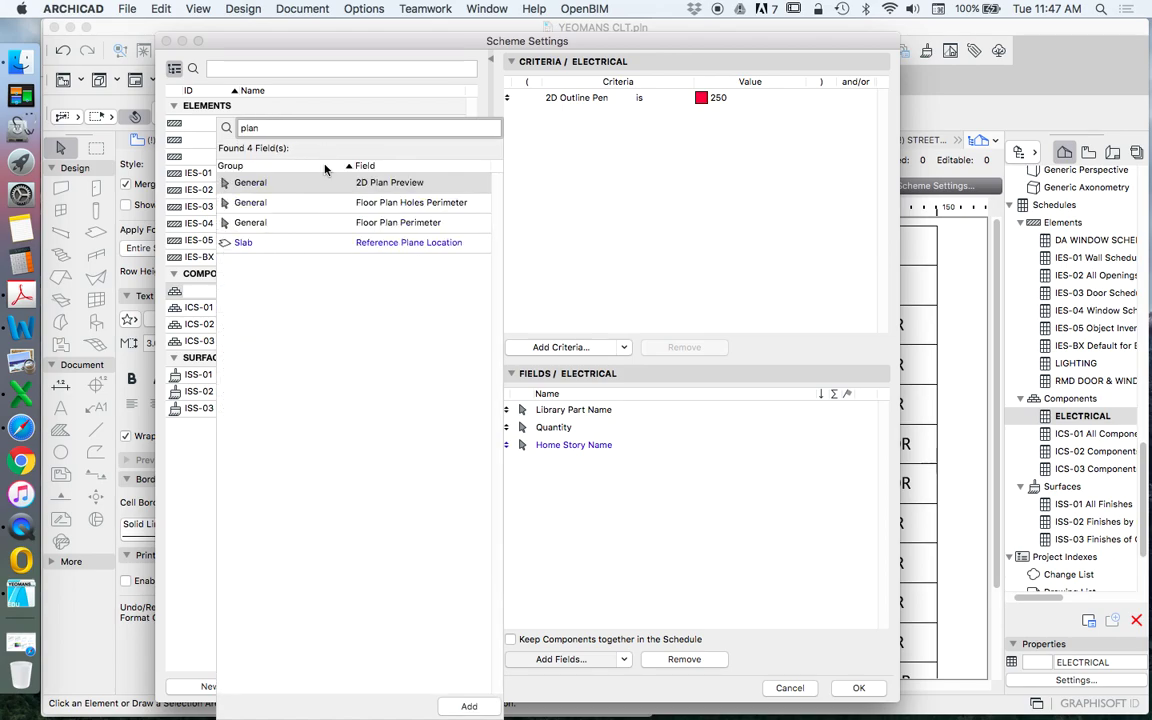
{"action": "left_click", "coordinate": [390, 184]}
{"action": "left_click", "coordinate": [469, 706]}
{"action": "left_click", "coordinate": [869, 700]}
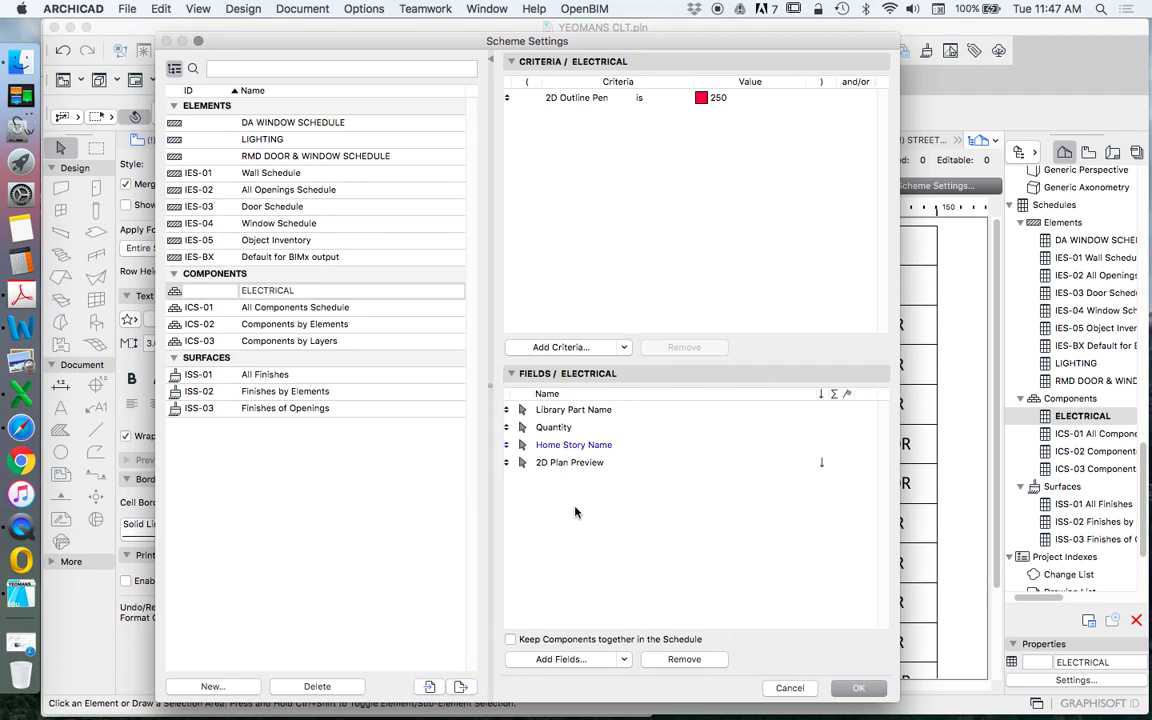
{"action": "left_click_drag", "start_coordinate": [506, 462], "coordinate": [505, 405]}
{"action": "left_click", "coordinate": [859, 688]}
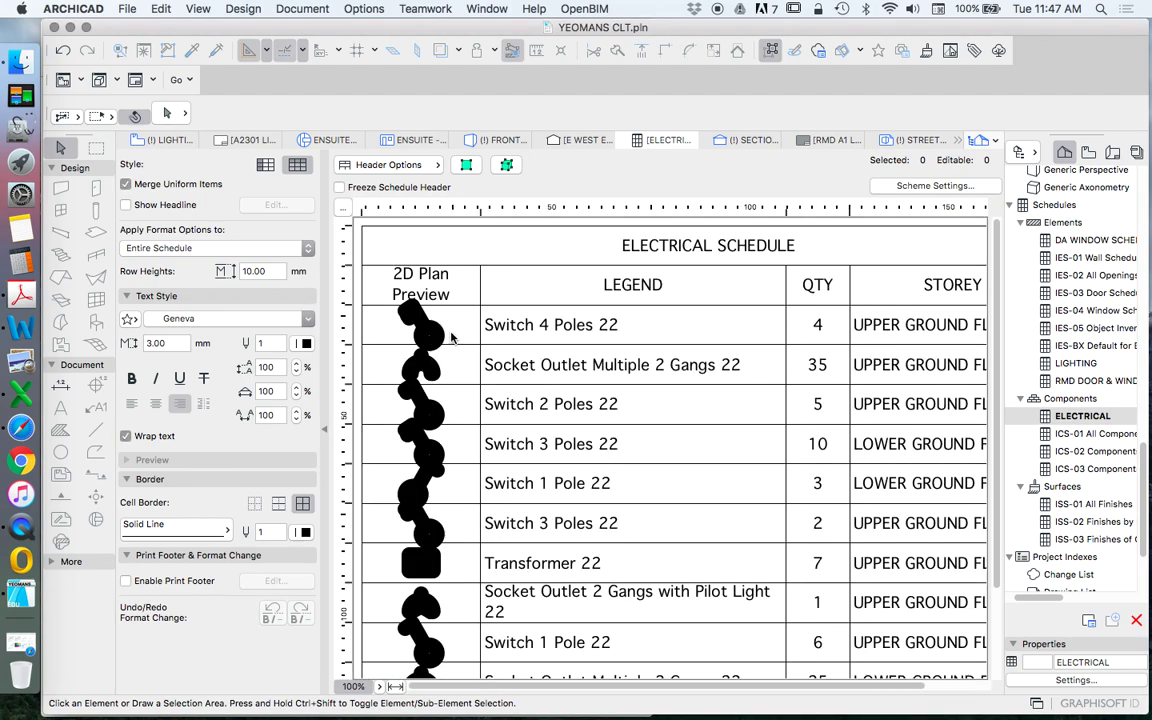
Open the A2201 ELECTRICAL PLAN layout and move the electrical schedule drawing to the left, away from the legend
{"action": "mouse_move", "coordinate": [642, 689]}
{"action": "left_mouse_down"}
{"action": "mouse_move", "coordinate": [699, 687]}
{"action": "mouse_move", "coordinate": [607, 689]}
{"action": "mouse_move", "coordinate": [641, 692]}
{"action": "left_mouse_up"}
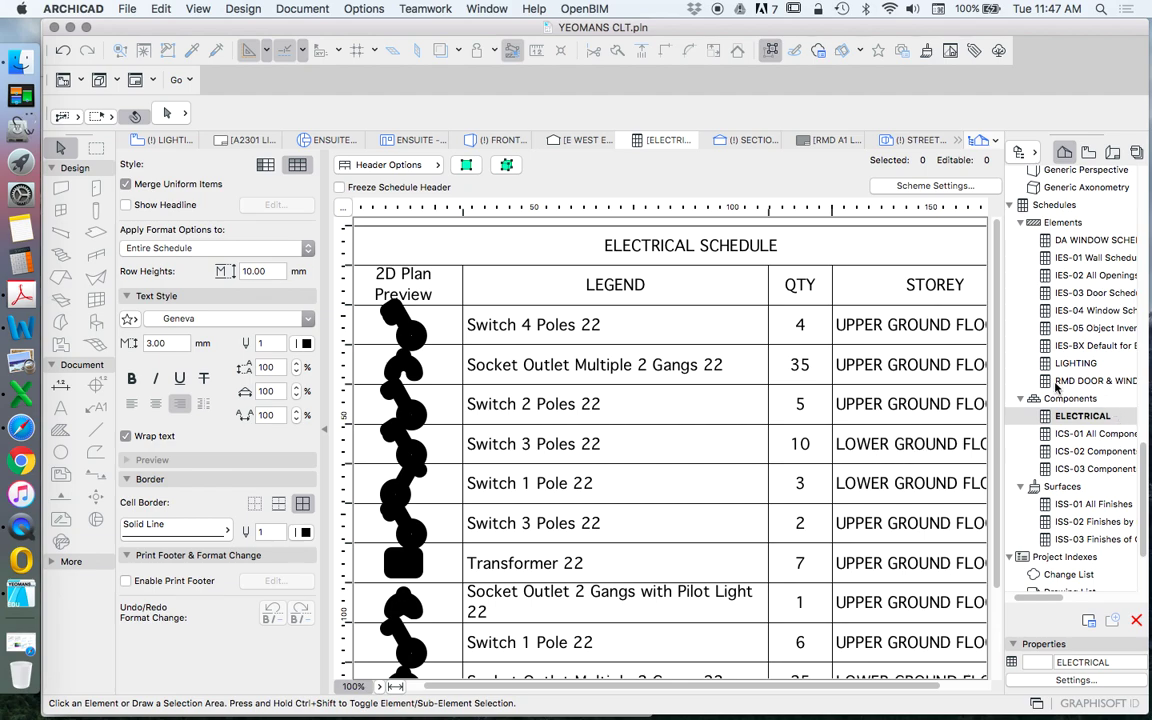
{"action": "scroll", "coordinate": [1080, 388], "scroll_direction": "up", "scroll_amount": 5}
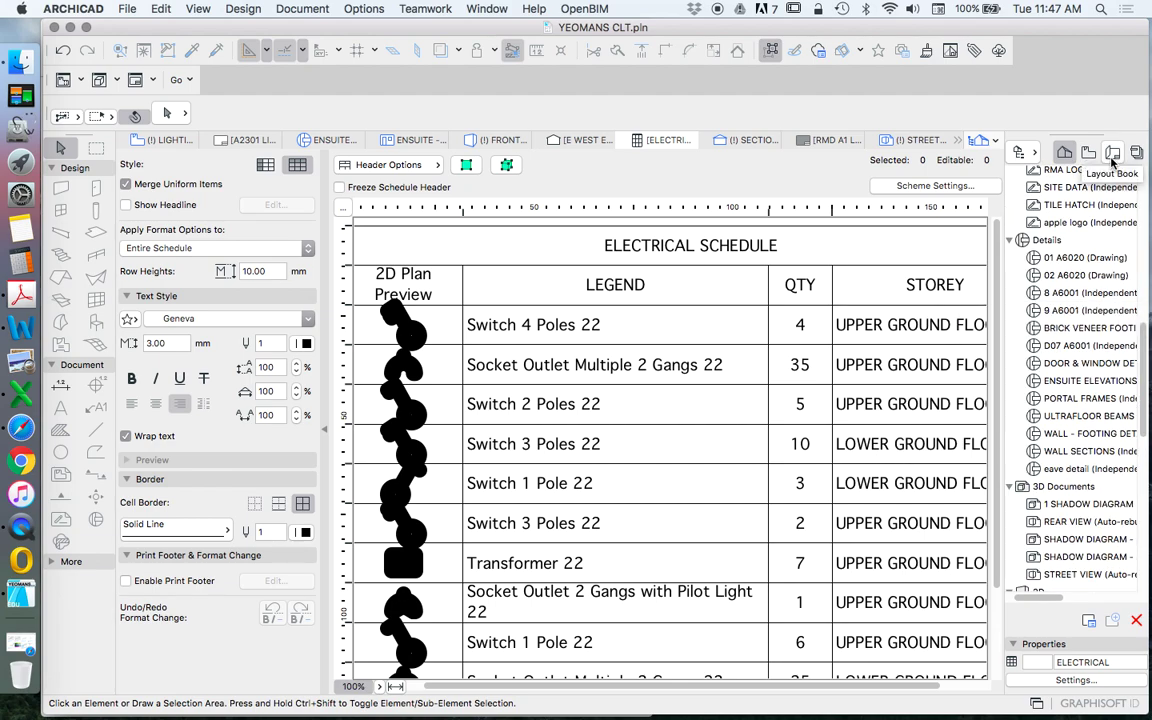
{"action": "left_click", "coordinate": [1112, 155]}
{"action": "left_click", "coordinate": [1060, 388]}
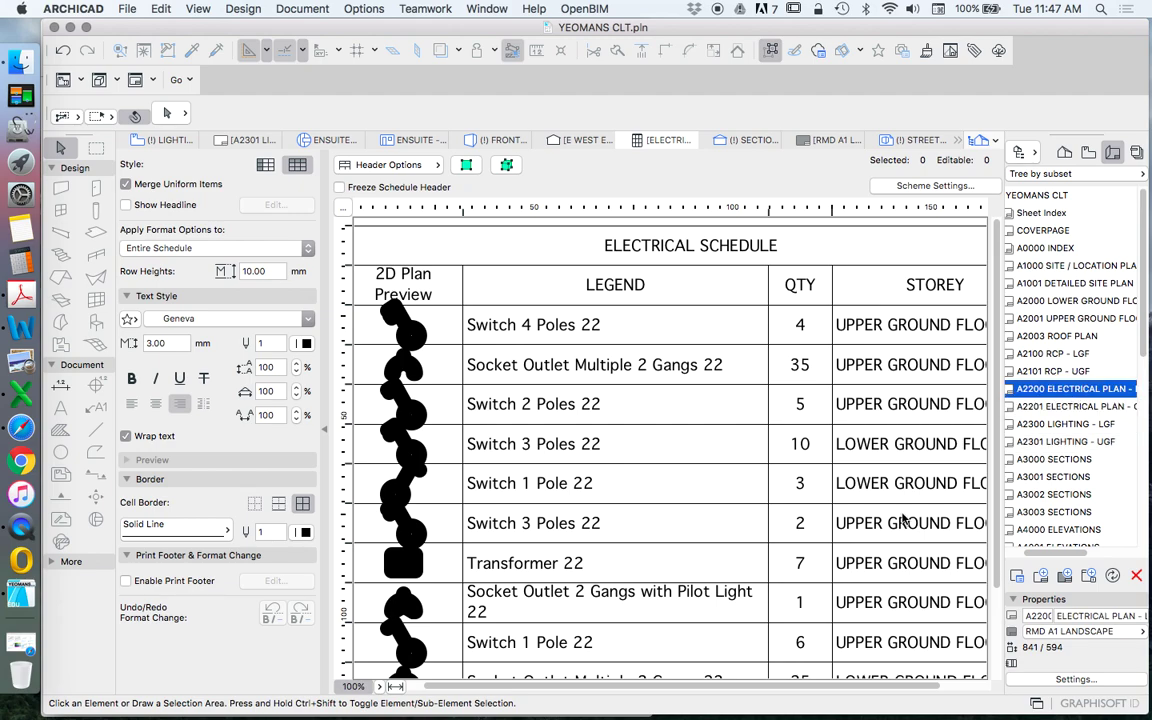
{"action": "left_click", "coordinate": [1088, 409]}
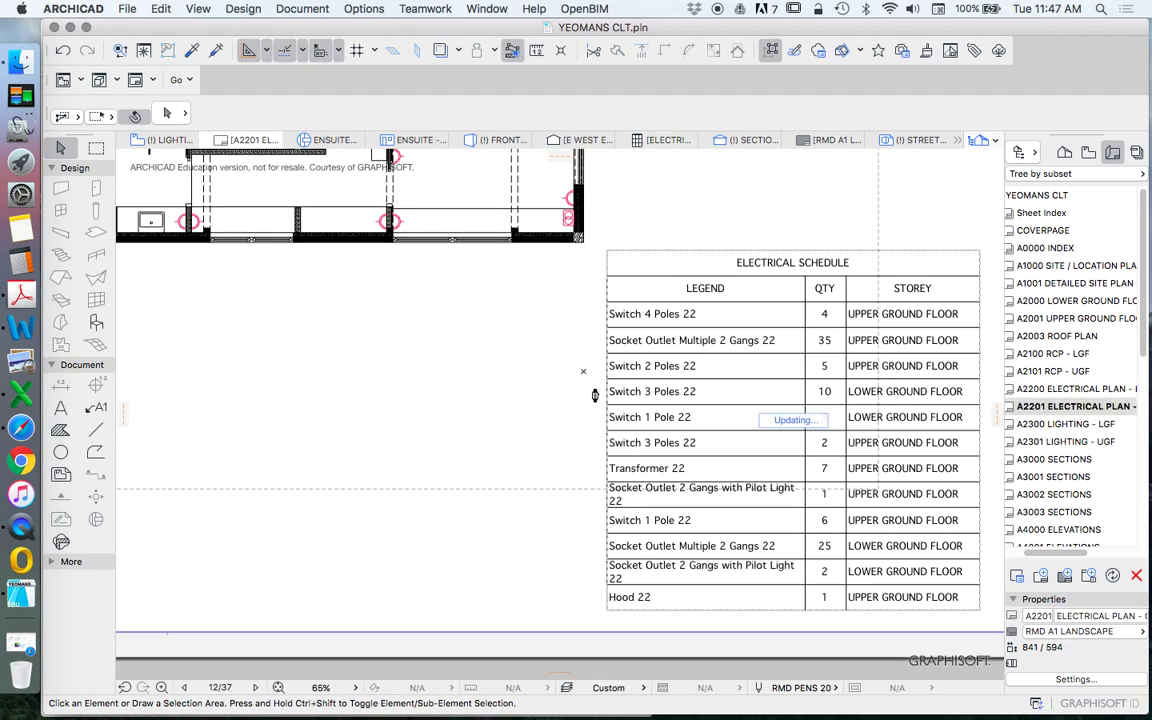
{"action": "left_click_drag", "start_coordinate": [648, 250], "coordinate": [532, 259]}
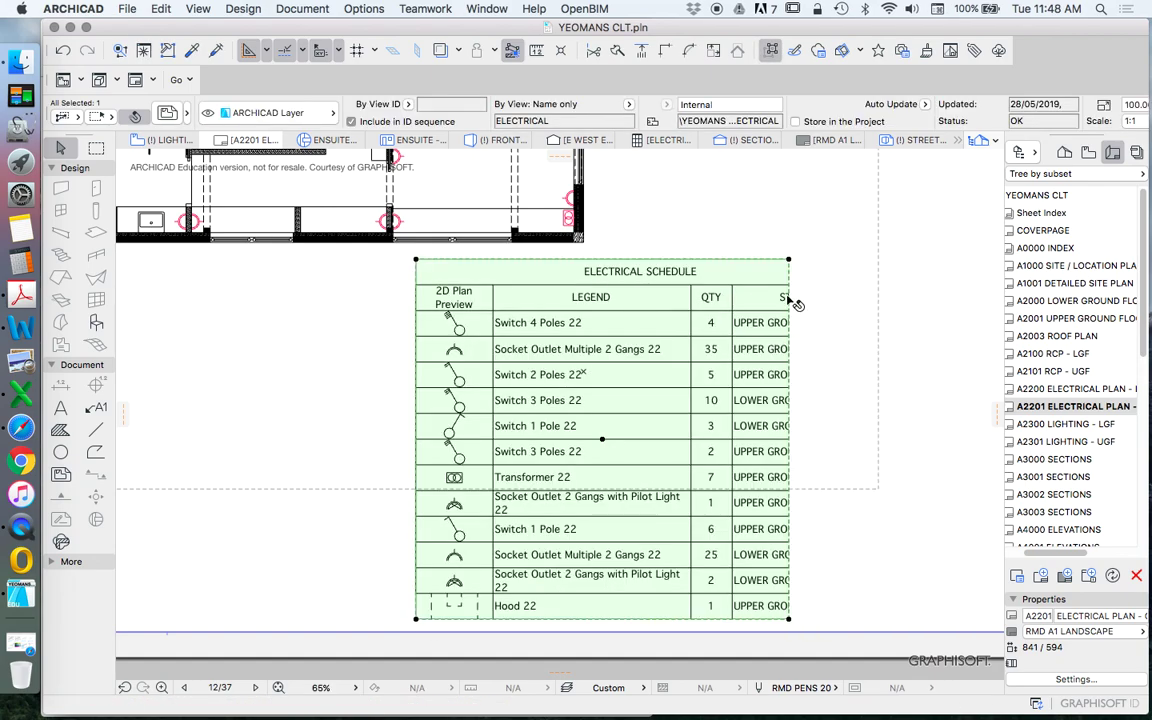
Widen the electrical schedule's drawing frame to show the full STOREY column, ending exactly at the table's right edge
{"action": "left_click", "coordinate": [789, 260]}
{"action": "left_click", "coordinate": [917, 259]}
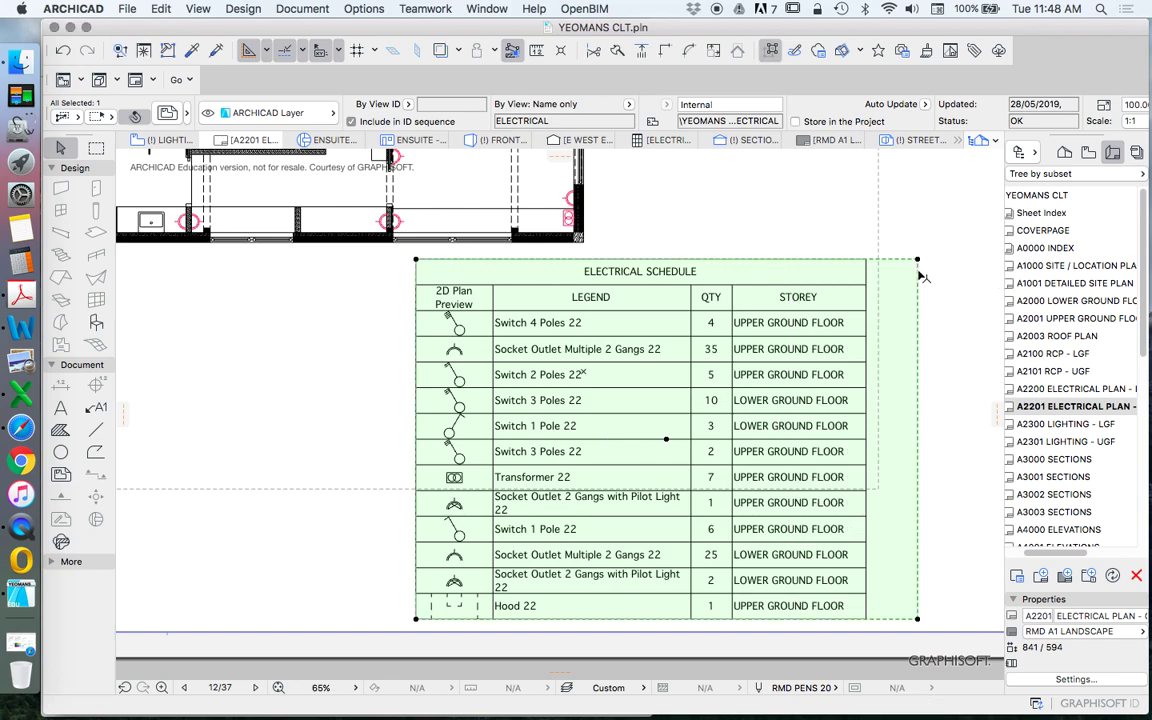
{"action": "left_click", "coordinate": [881, 260]}
{"action": "left_click", "coordinate": [865, 259]}
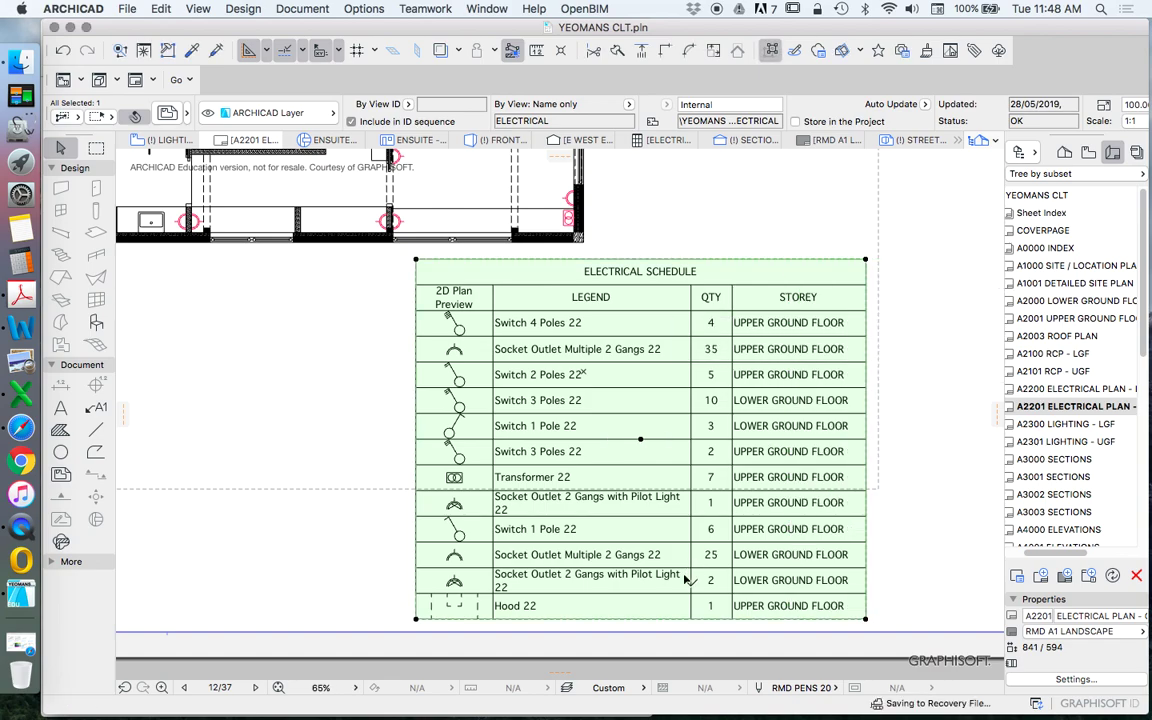
{"action": "left_click", "coordinate": [605, 627]}
{"action": "scroll", "coordinate": [606, 560], "scroll_direction": "down", "scroll_amount": 5}
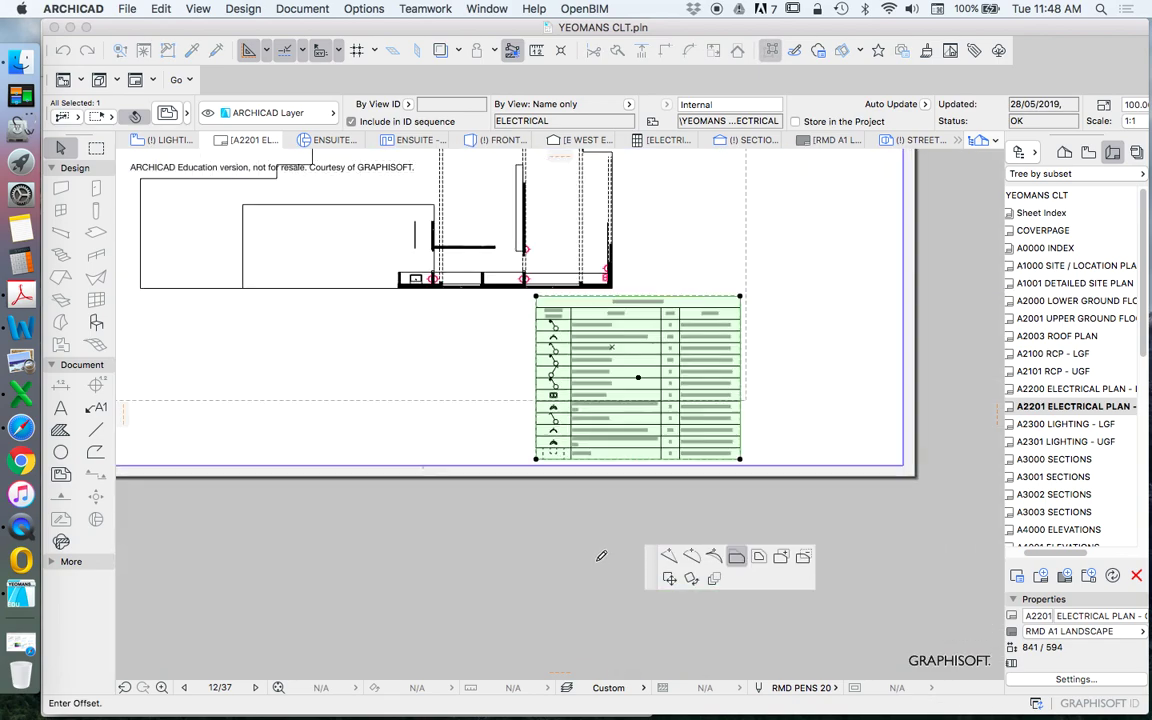
{"action": "key", "text": "Escape"}
Move the electrical schedule drawing to the right, beside the legend and below the plan, and deselect it
{"action": "scroll", "coordinate": [568, 560], "scroll_direction": "down", "scroll_amount": 5}
{"action": "scroll", "coordinate": [566, 506], "scroll_direction": "up", "scroll_amount": 8}
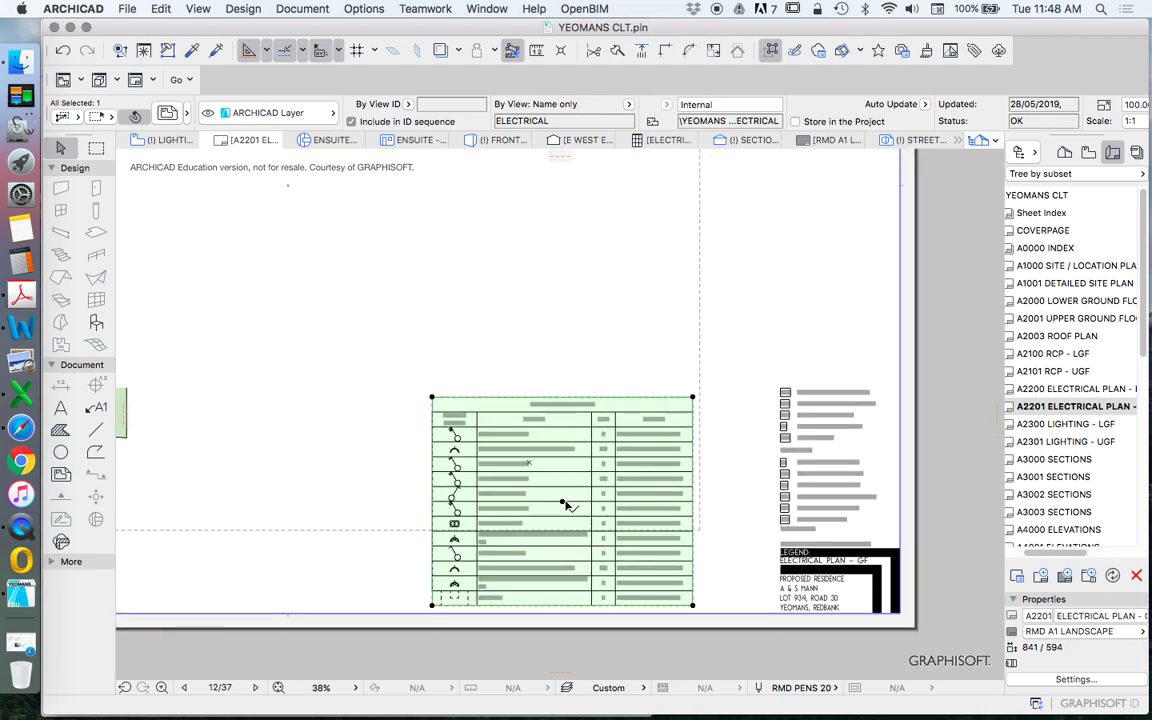
{"action": "left_click", "coordinate": [578, 502]}
{"action": "left_click", "coordinate": [640, 510]}
{"action": "key", "text": "Escape"}
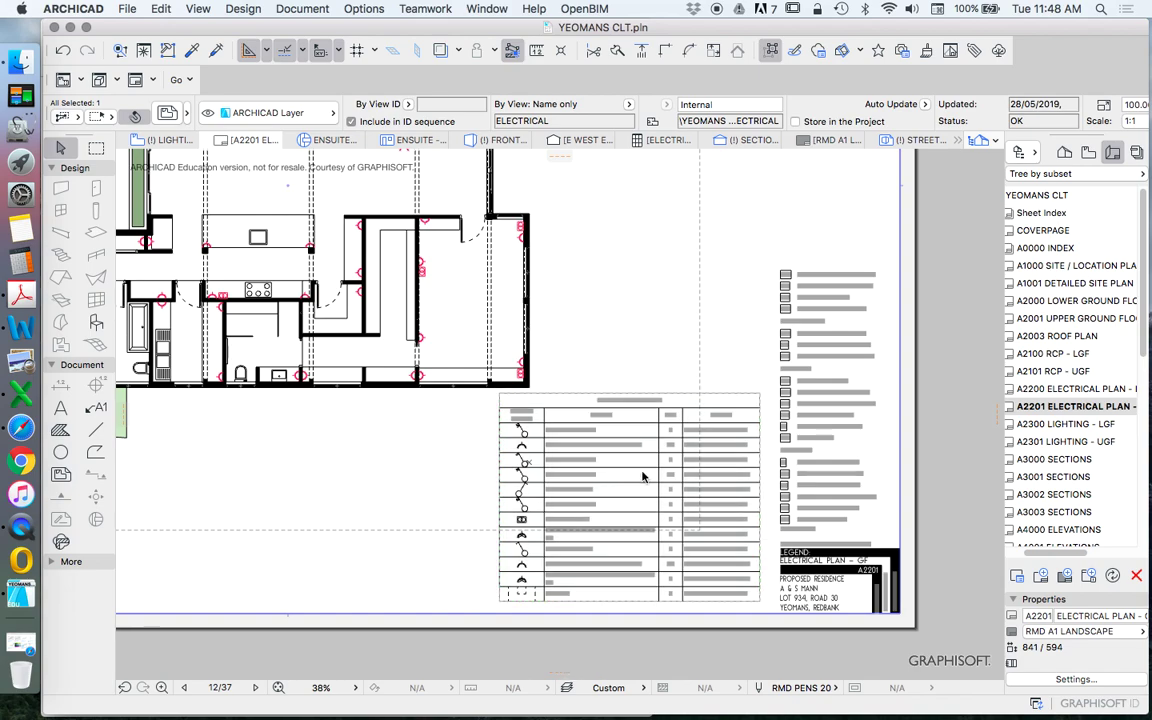
{"action": "scroll", "coordinate": [680, 452], "scroll_direction": "up", "scroll_amount": 1}
{"action": "scroll", "coordinate": [735, 447], "scroll_direction": "down", "scroll_amount": 2}
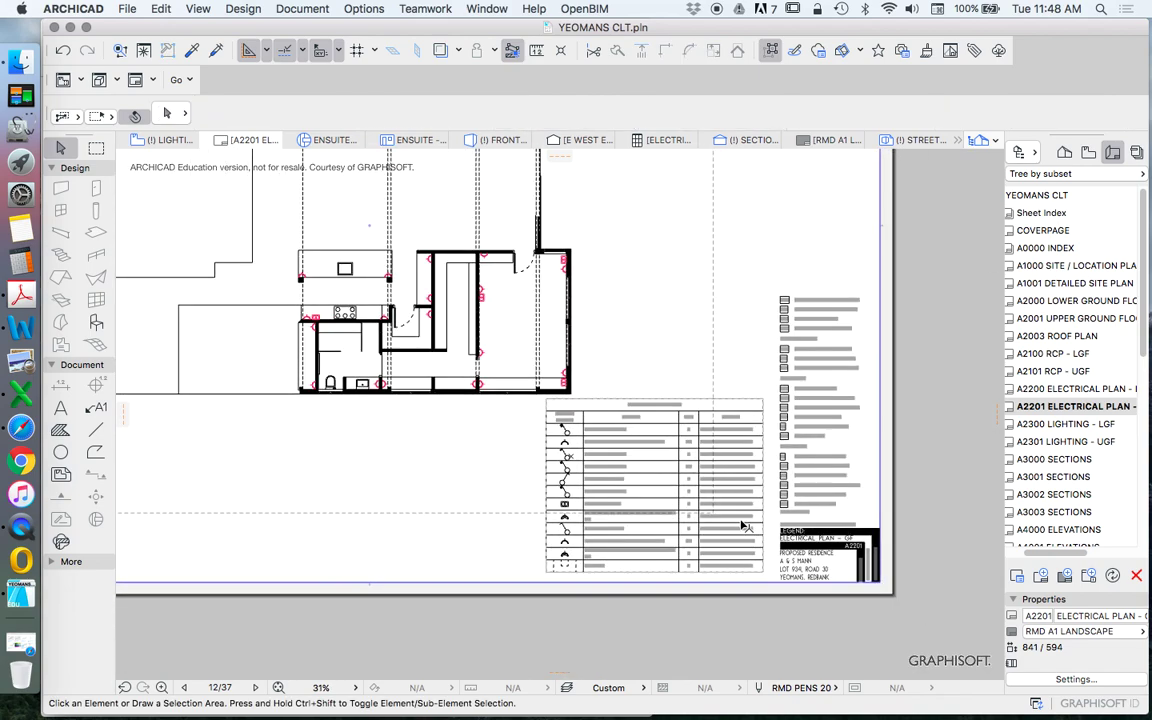
{"action": "scroll", "coordinate": [755, 537], "scroll_direction": "down", "scroll_amount": 4}
{"action": "scroll", "coordinate": [588, 430], "scroll_direction": "up", "scroll_amount": 3}
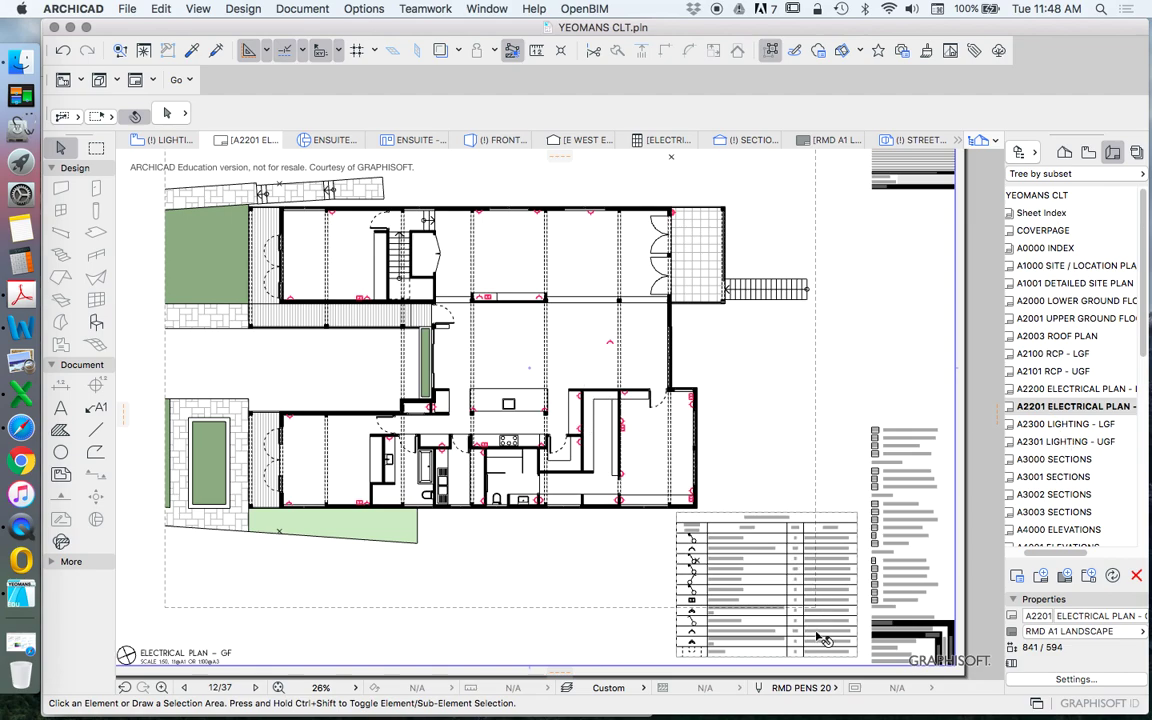
Examine the placed electrical schedule on the layout, select its drawing, and open the source ELECTRICAL schedule under Components
{"action": "scroll", "coordinate": [734, 600], "scroll_direction": "up", "scroll_amount": 5}
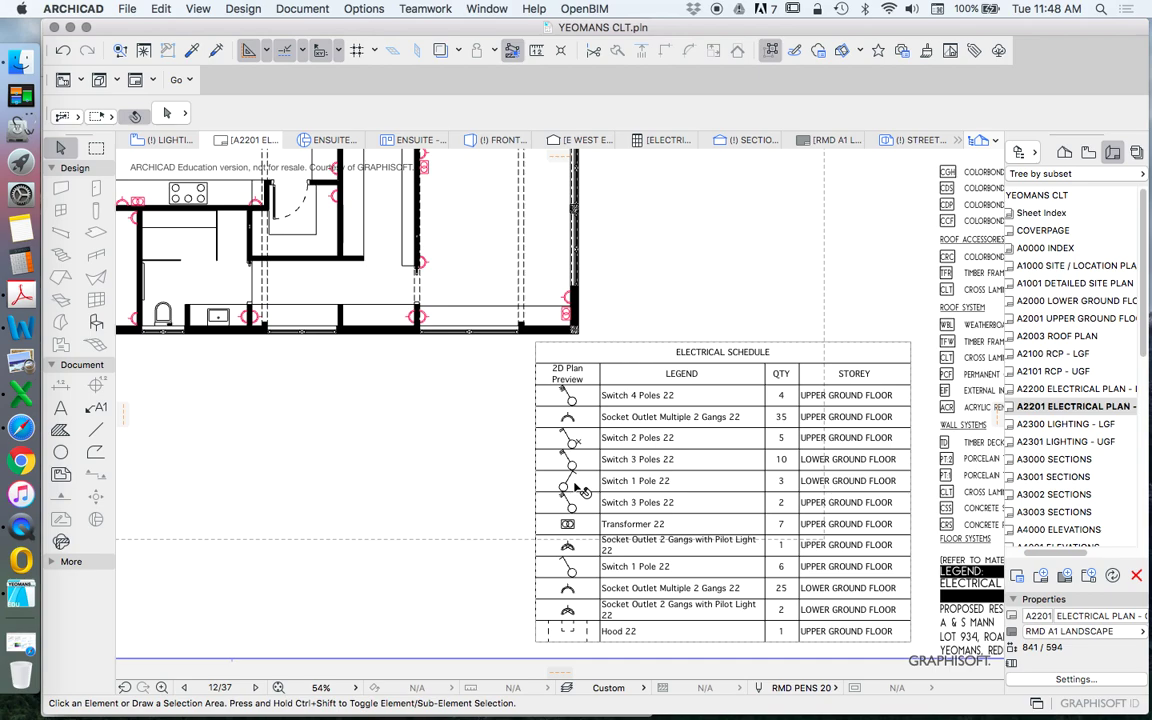
{"action": "left_click", "coordinate": [680, 605]}
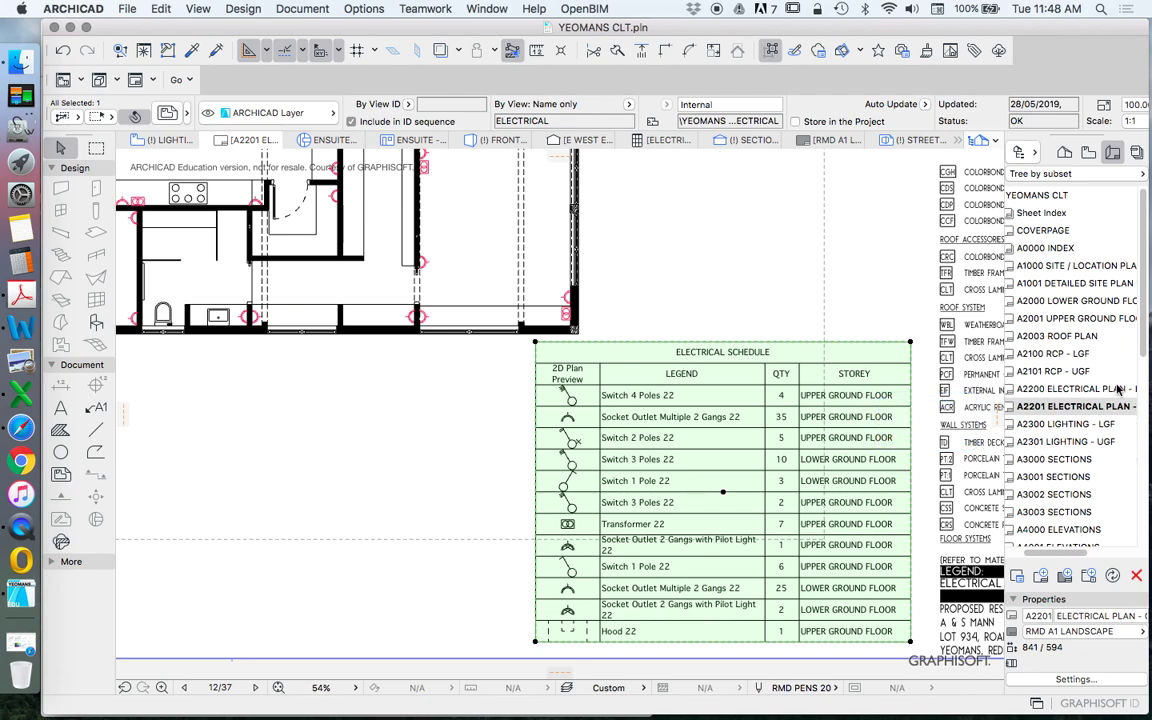
{"action": "left_click", "coordinate": [1064, 151]}
{"action": "scroll", "coordinate": [1120, 370], "scroll_direction": "down", "scroll_amount": 10}
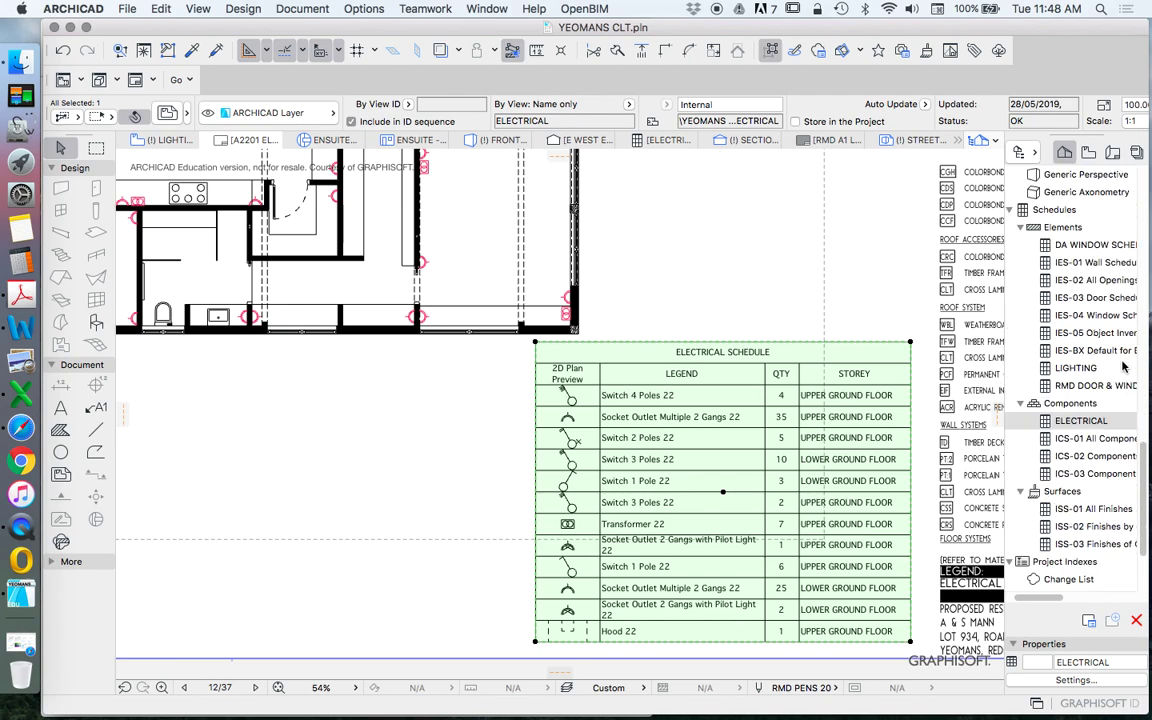
{"action": "double_click", "coordinate": [1080, 421]}
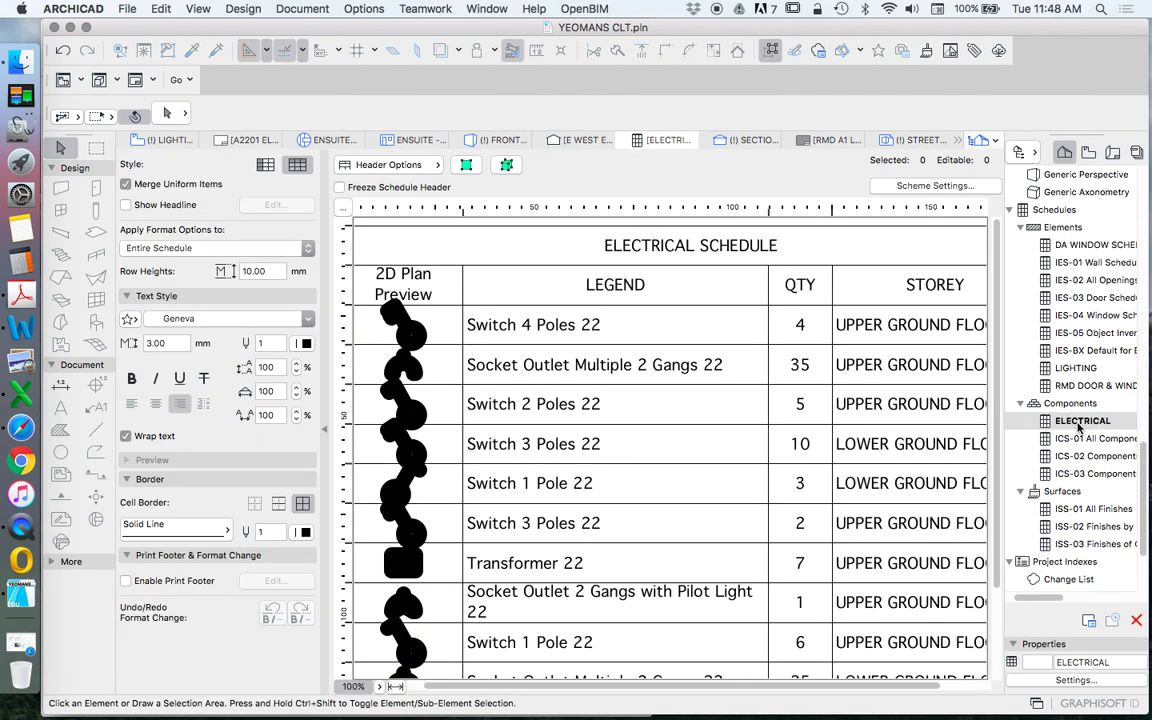
Review the file formats available for saving the ELECTRICAL schedule, keep Excel Workbook chosen, and cancel without saving
{"action": "left_click", "coordinate": [127, 8]}
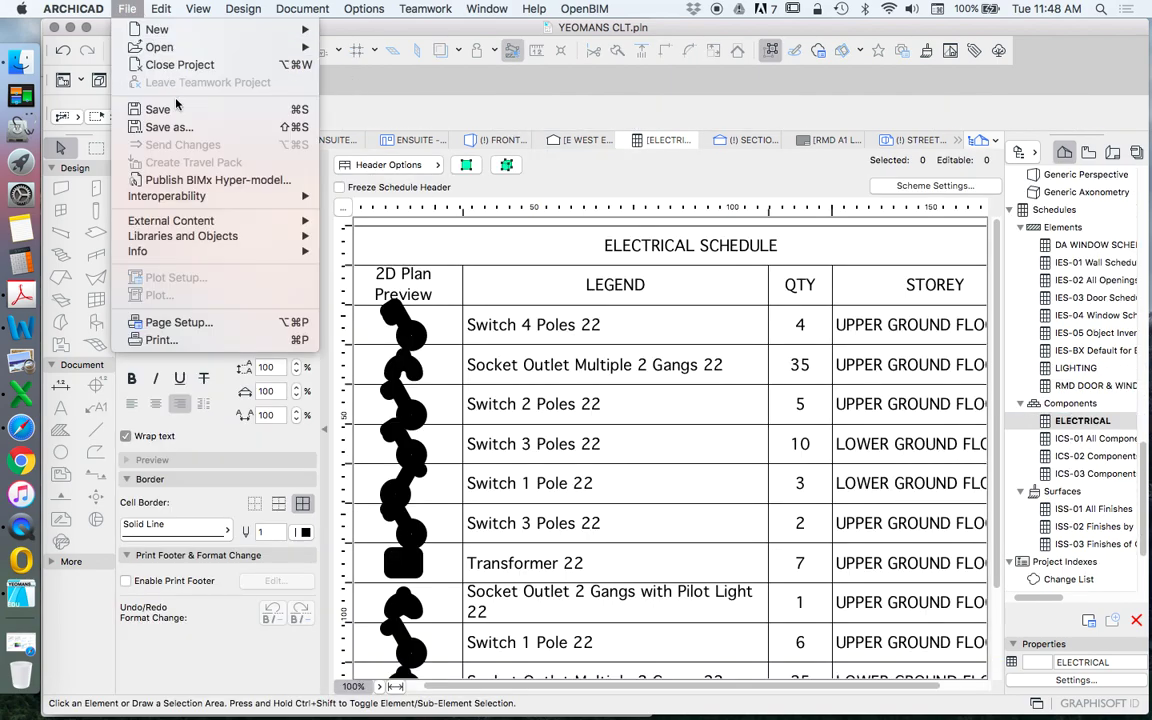
{"action": "left_click", "coordinate": [612, 404]}
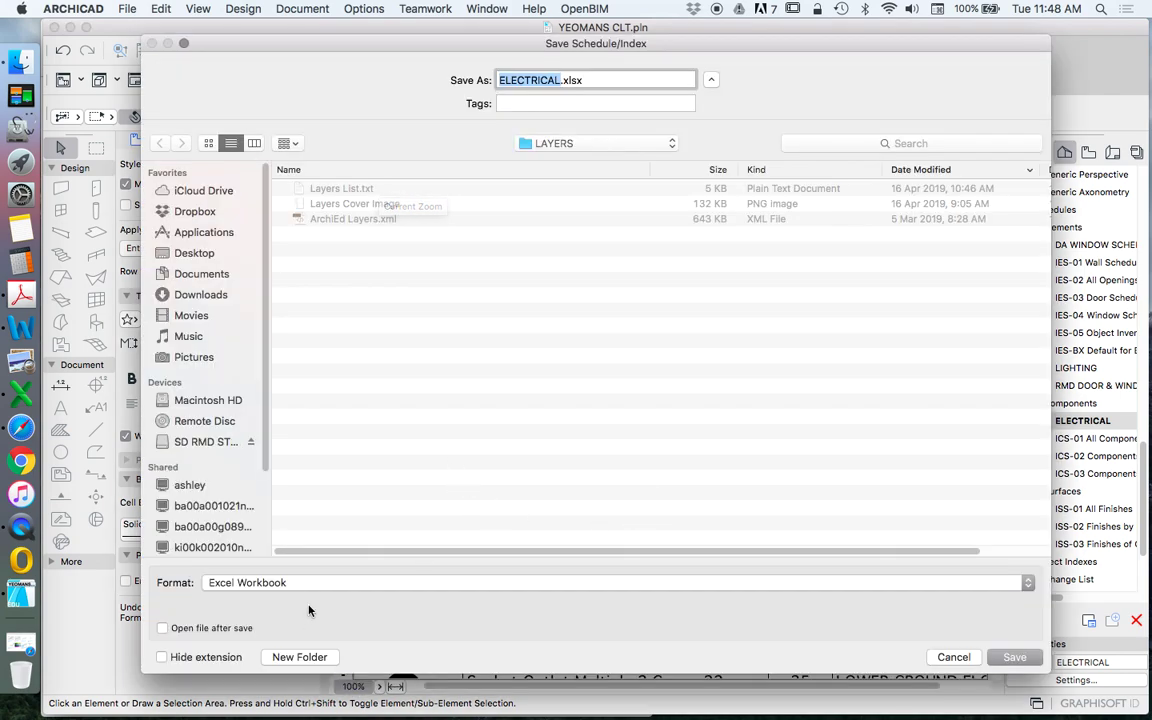
{"action": "left_click", "coordinate": [284, 585]}
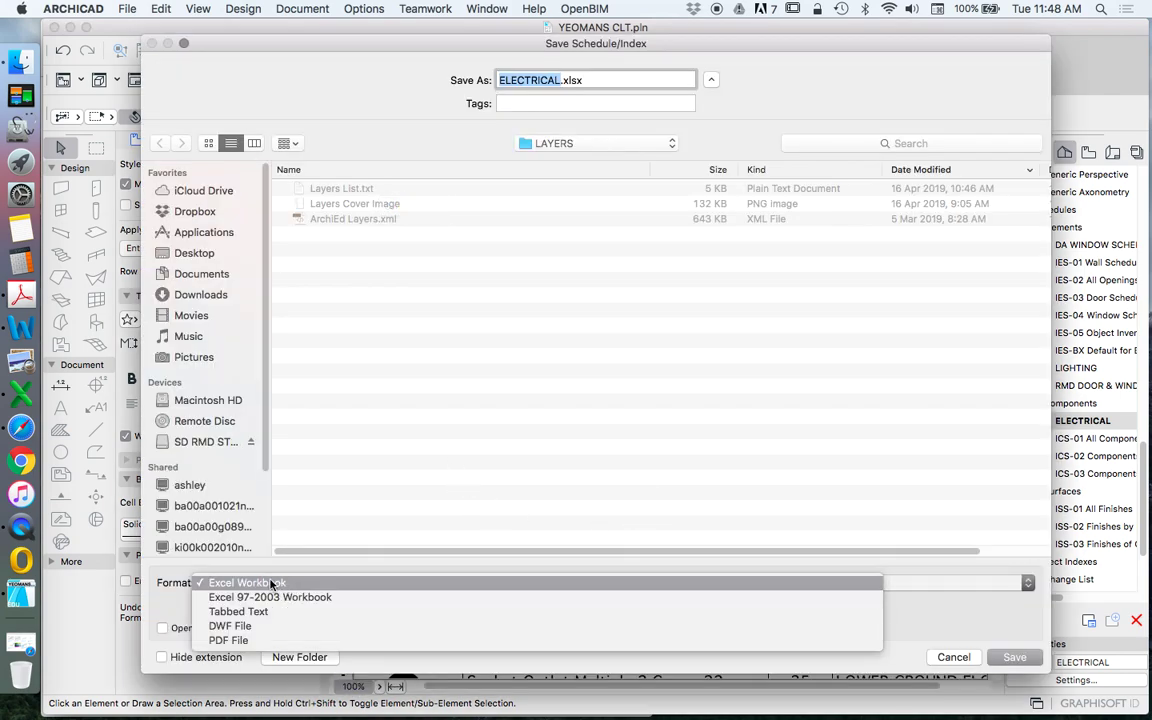
{"action": "left_click", "coordinate": [272, 584]}
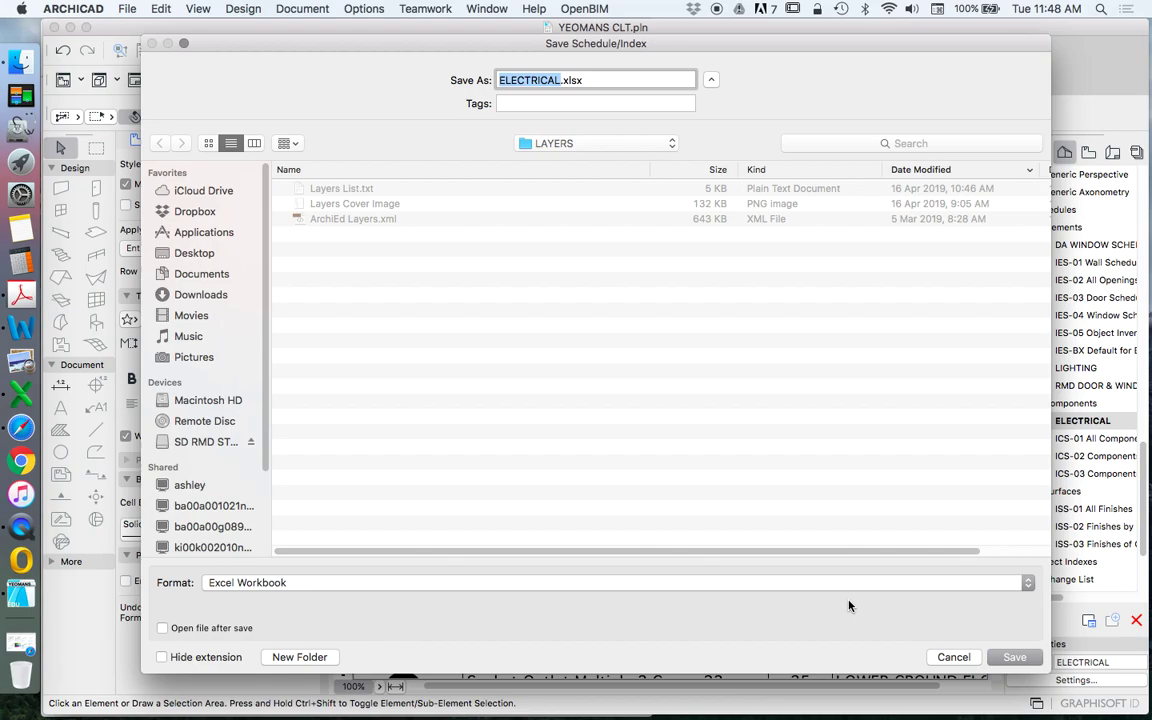
{"action": "left_click", "coordinate": [953, 657]}
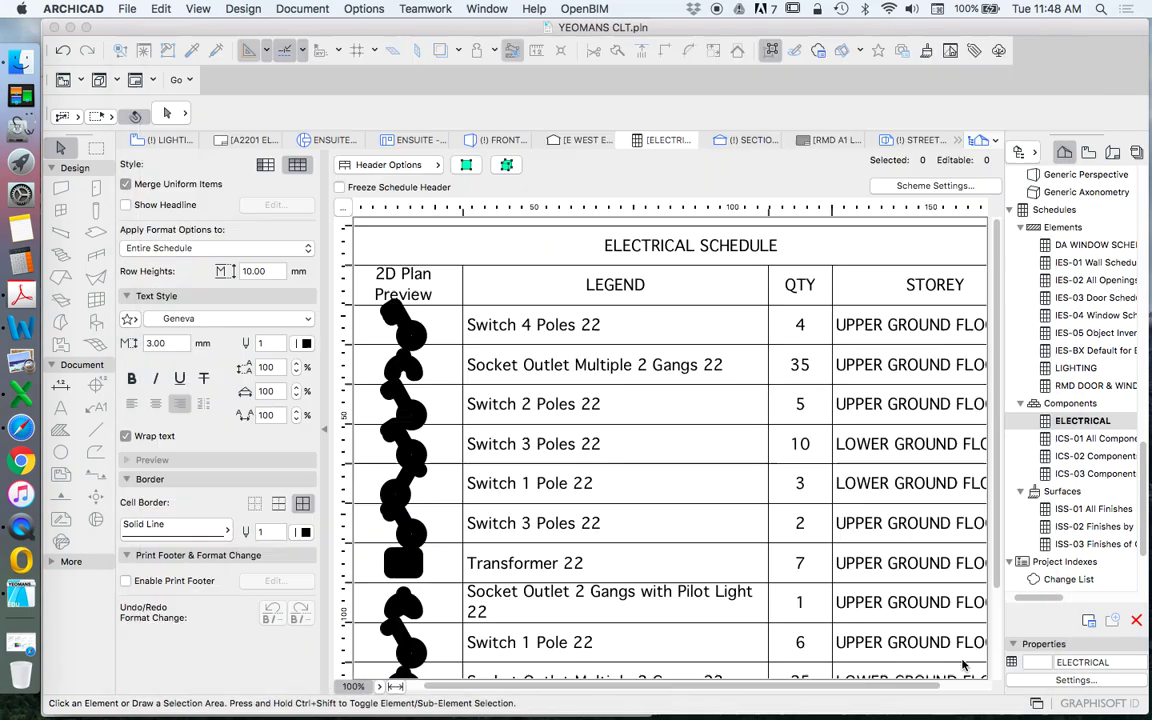
Open the 3. UPPER GROUND FLOOR story plan from the project's stories and show the whole plan
{"action": "scroll", "coordinate": [1115, 433], "scroll_direction": "up", "scroll_amount": 5}
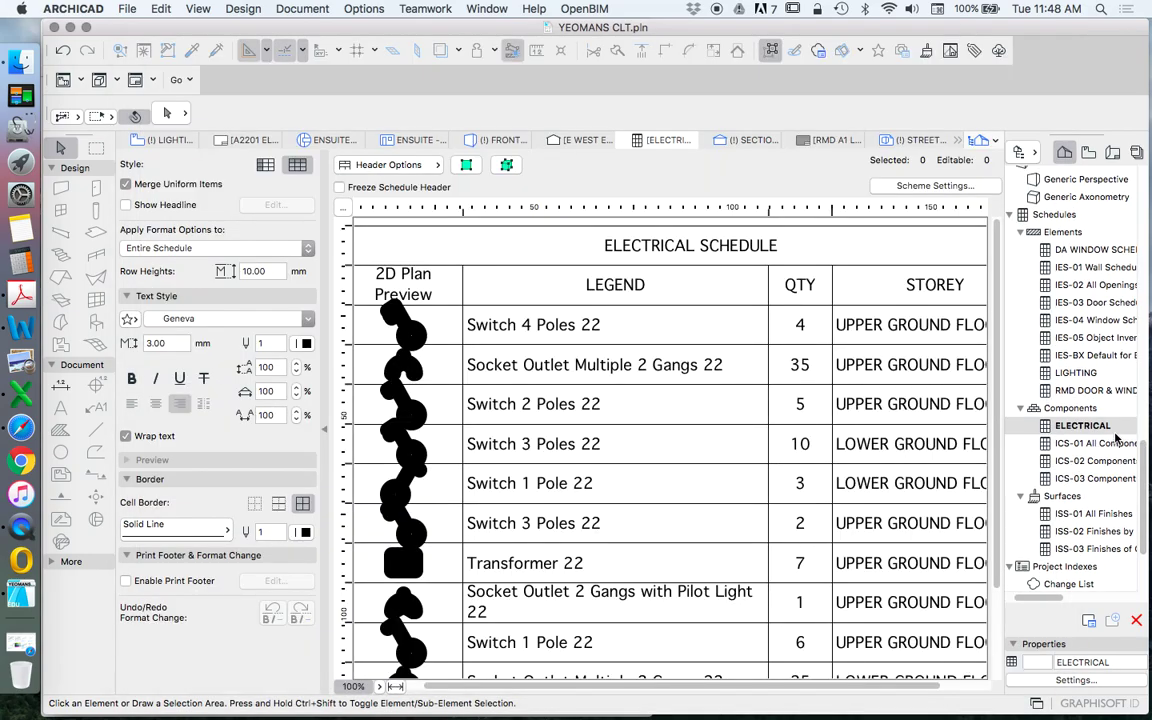
{"action": "scroll", "coordinate": [1115, 433], "scroll_direction": "down", "scroll_amount": 5}
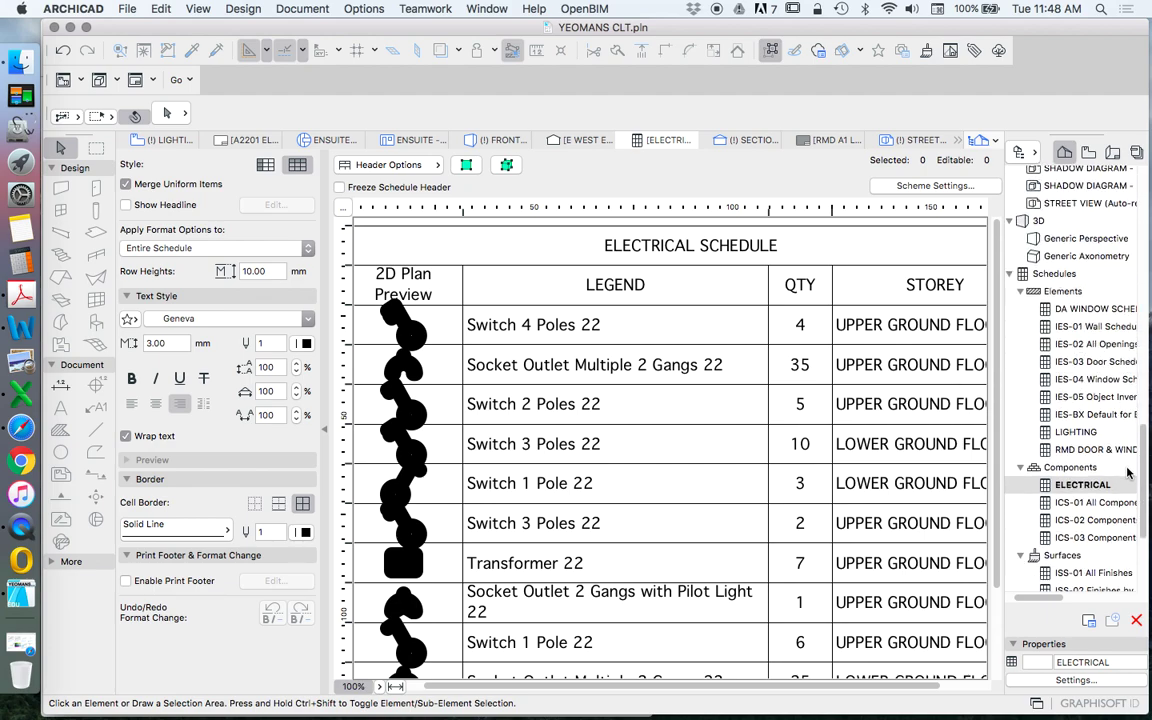
{"action": "scroll", "coordinate": [700, 440], "scroll_direction": "down", "scroll_amount": 5}
{"action": "scroll", "coordinate": [530, 475], "scroll_direction": "up", "scroll_amount": 5}
{"action": "scroll", "coordinate": [1120, 330], "scroll_direction": "up", "scroll_amount": 15}
{"action": "double_click", "coordinate": [1078, 262]}
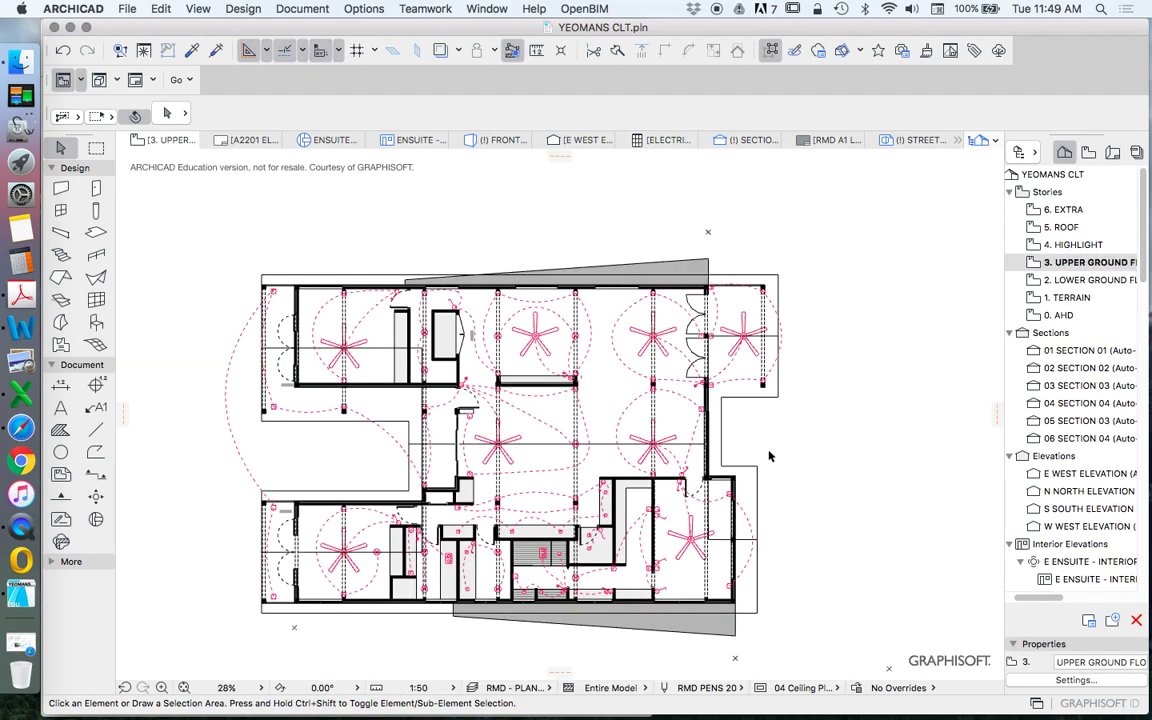
{"action": "scroll", "coordinate": [877, 290], "scroll_direction": "up", "scroll_amount": 2}
{"action": "scroll", "coordinate": [872, 293], "scroll_direction": "down", "scroll_amount": 4}
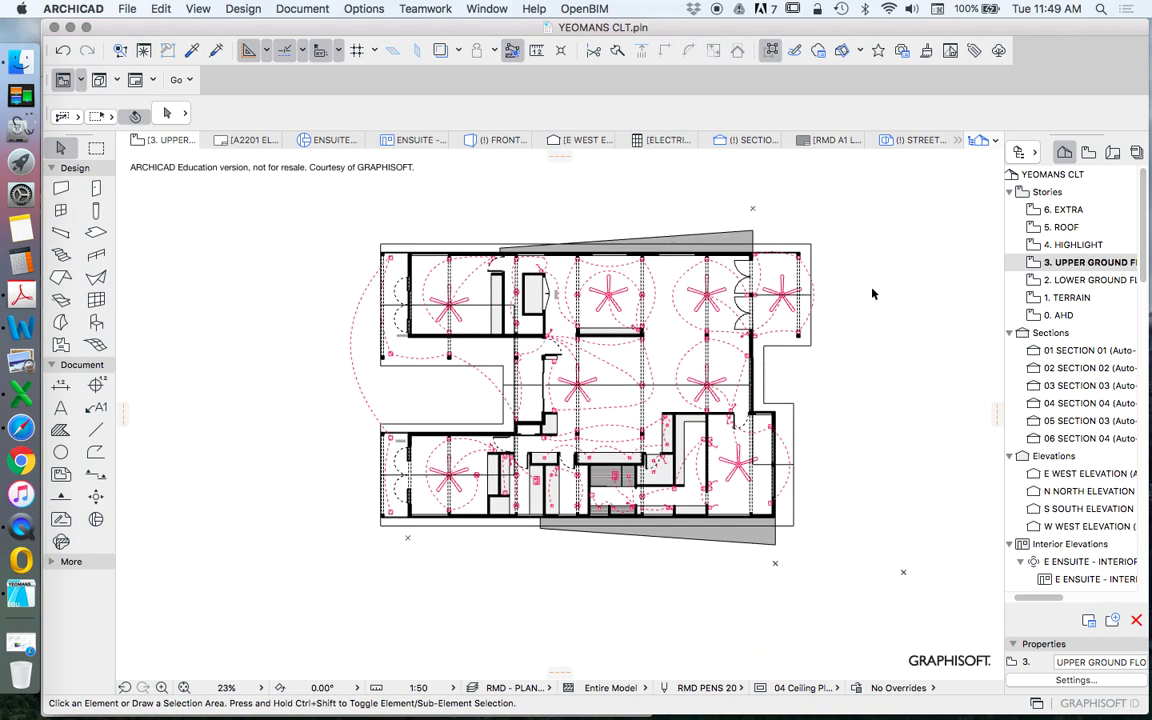